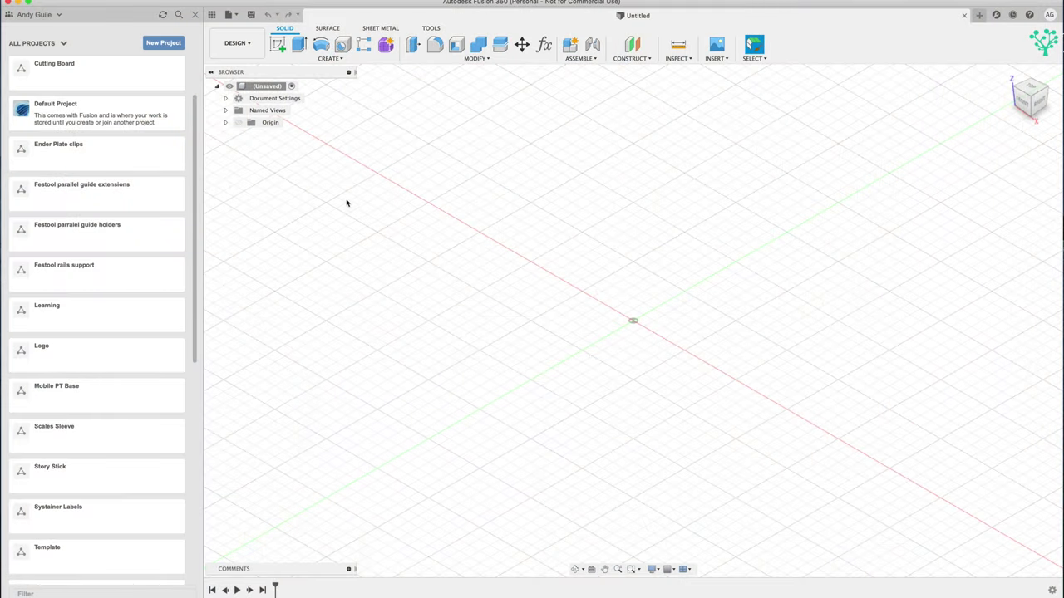
Create a new project named 'Bookcase 2020' from the Data Panel
click(155, 44)
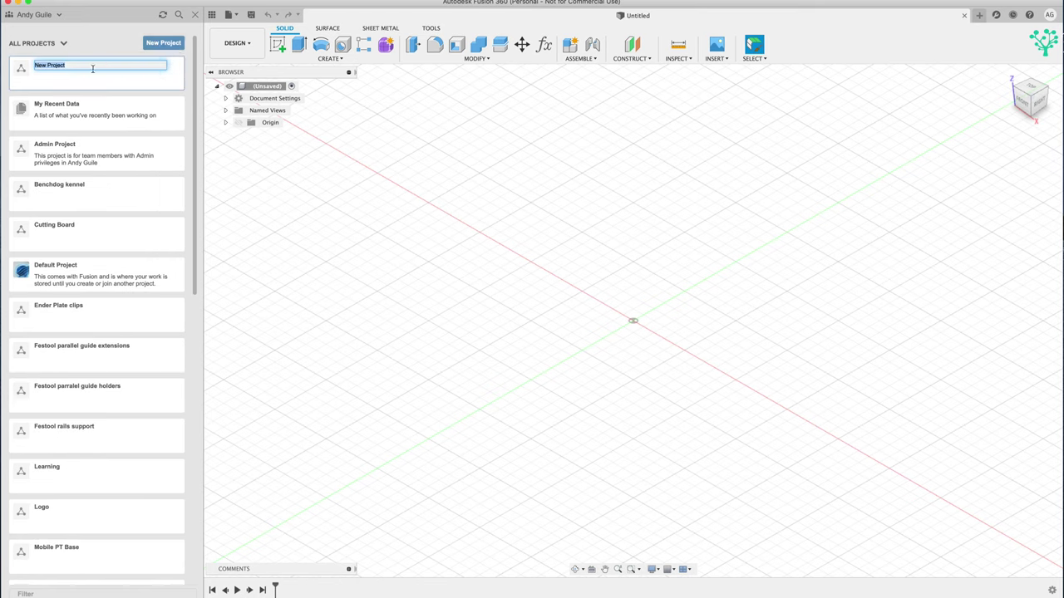
text(Bo)
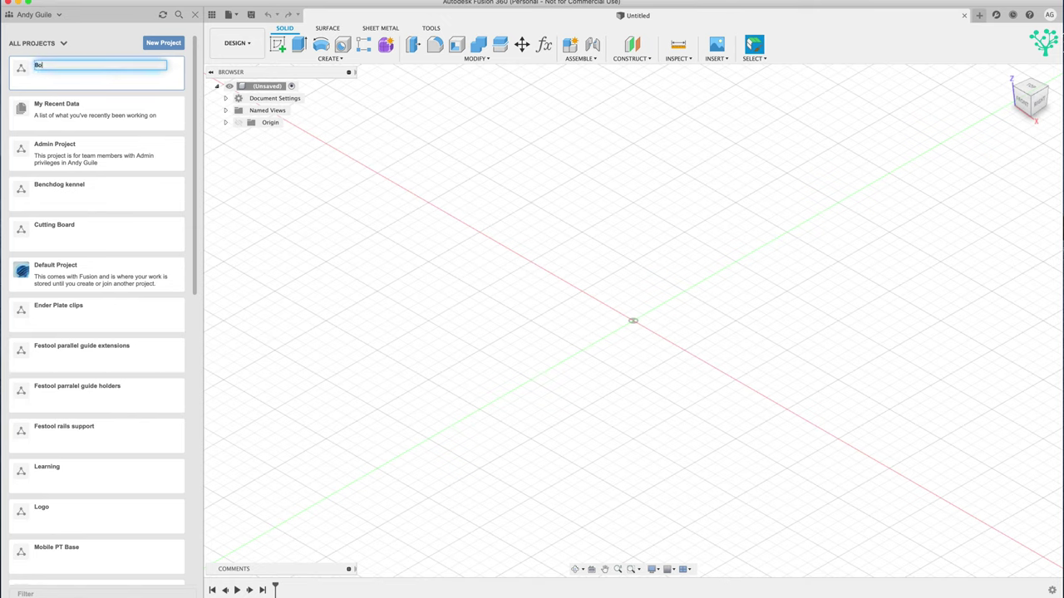
text(okcase )
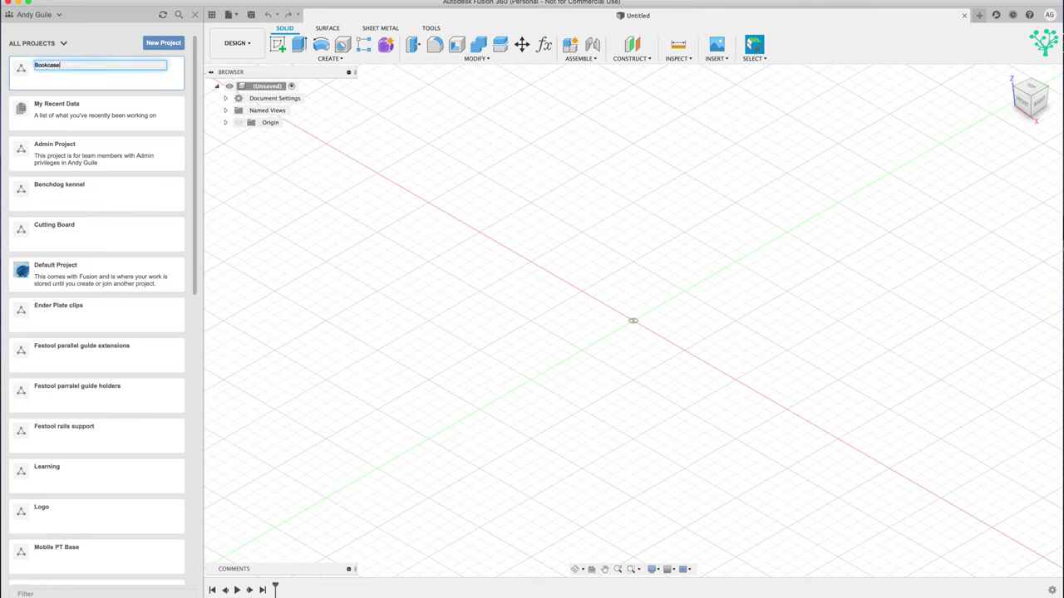
text(2020)
key(Return)
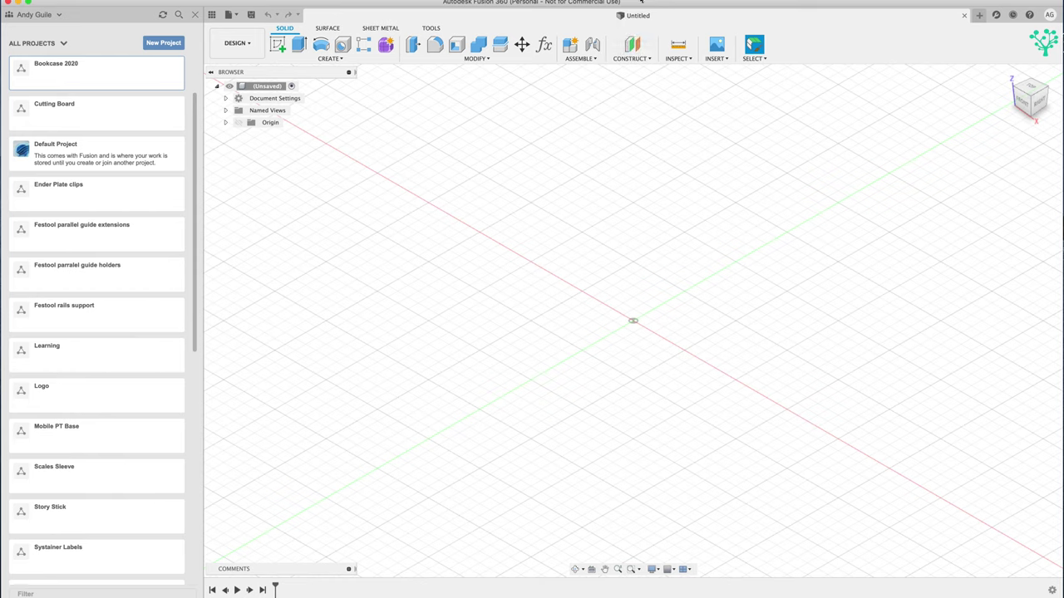
Save the untitled design as 'Bookcase Design' into the Bookcase 2020 project location
click(251, 16)
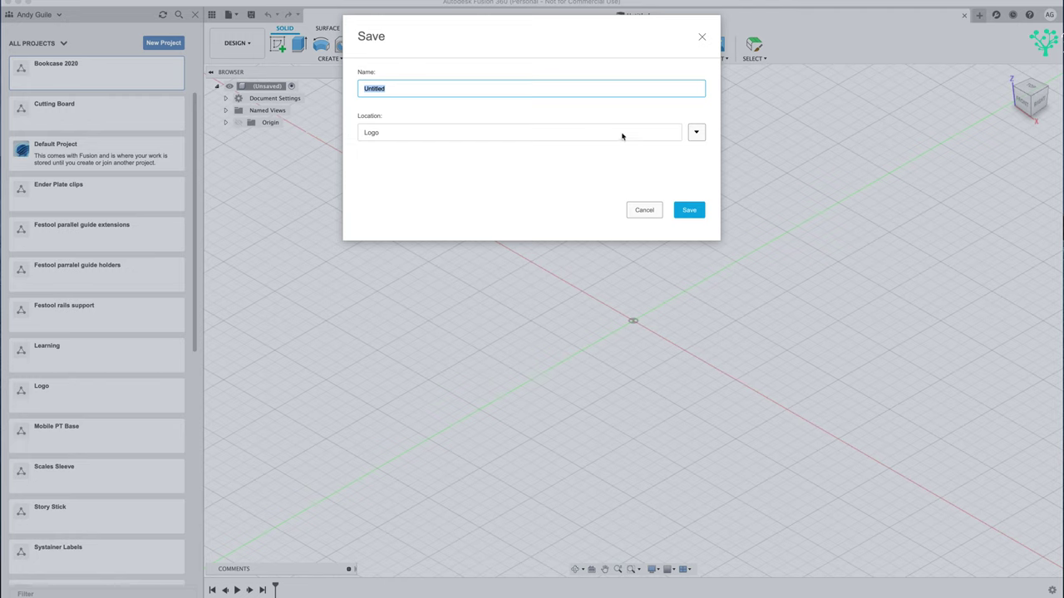
click(697, 133)
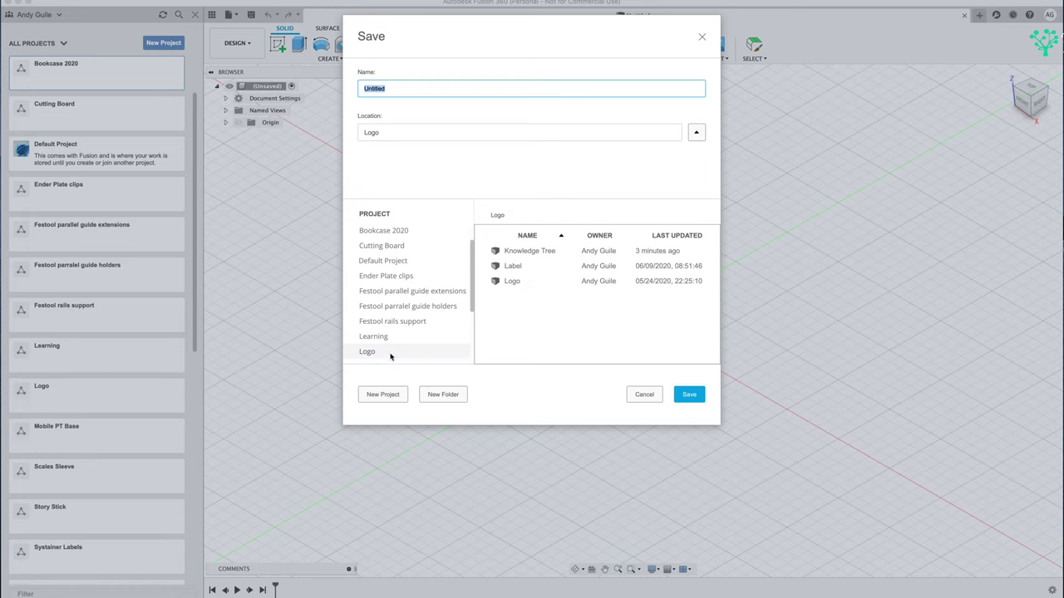
click(383, 232)
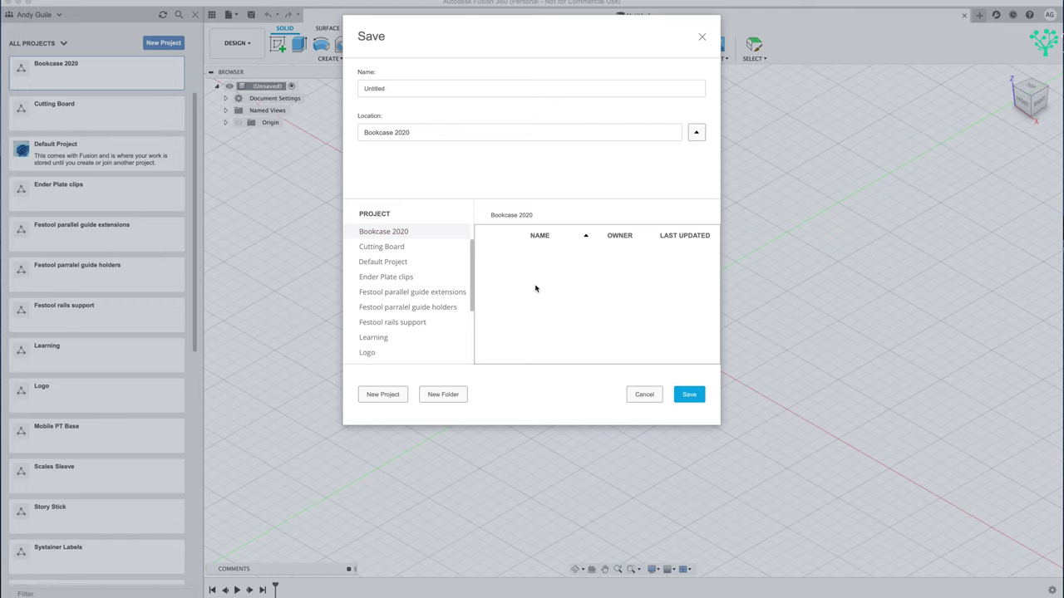
click(396, 86)
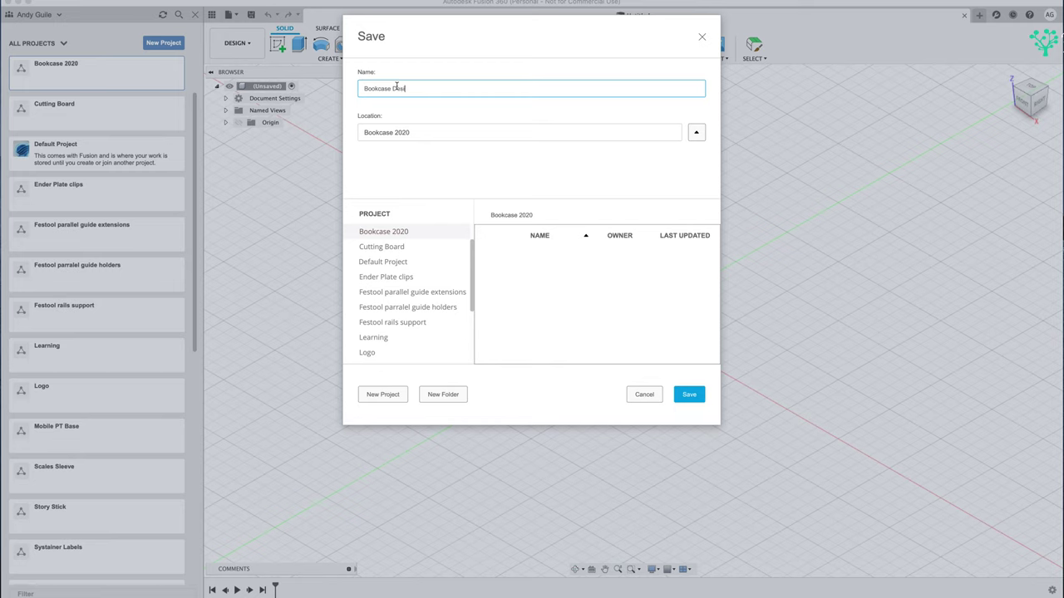
click(690, 395)
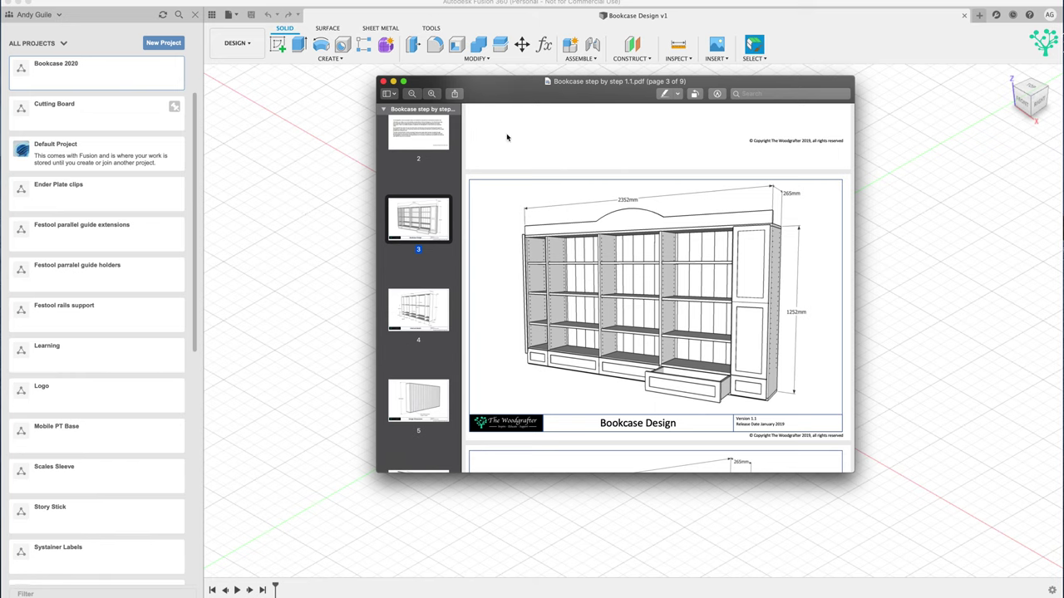
Enlarge the Preview window, review plan pages 4 and 5, then hide the PDF on page 4
drag(853, 474, 912, 478)
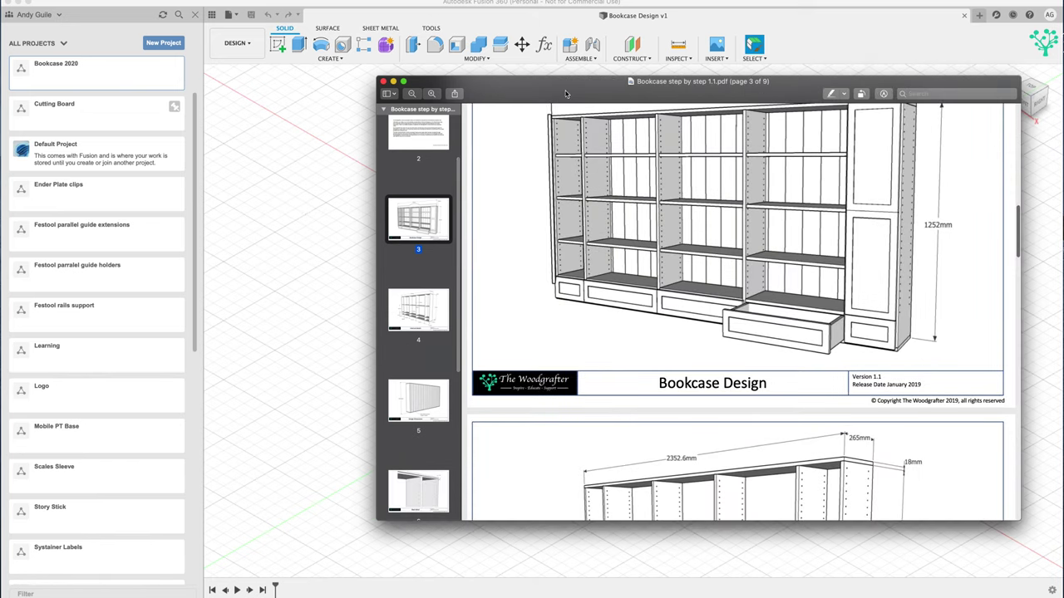
drag(377, 76, 267, 31)
click(308, 292)
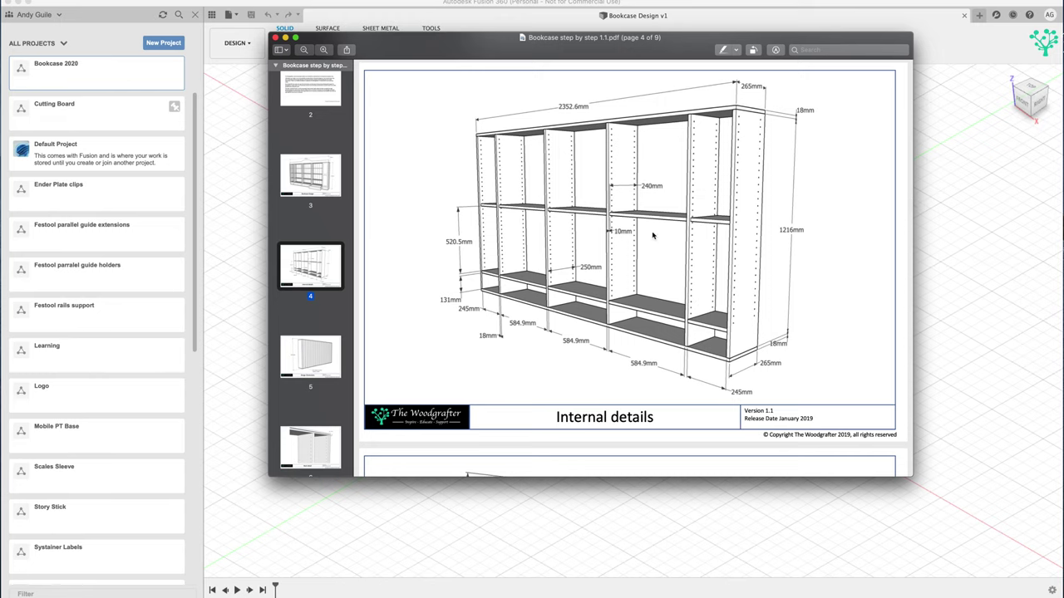
click(317, 357)
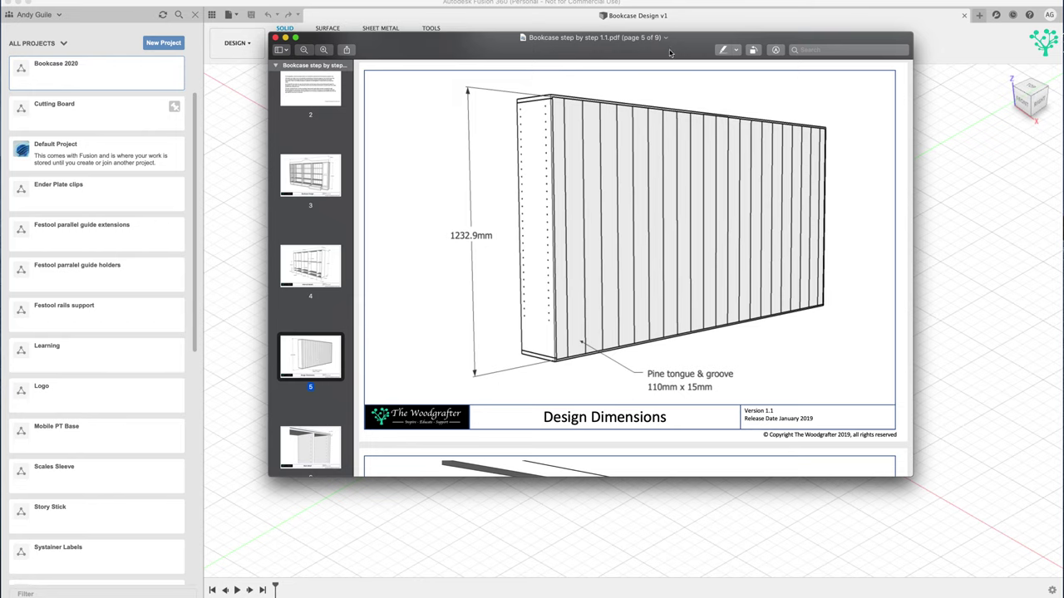
key(Up)
key(Up)
key(Down)
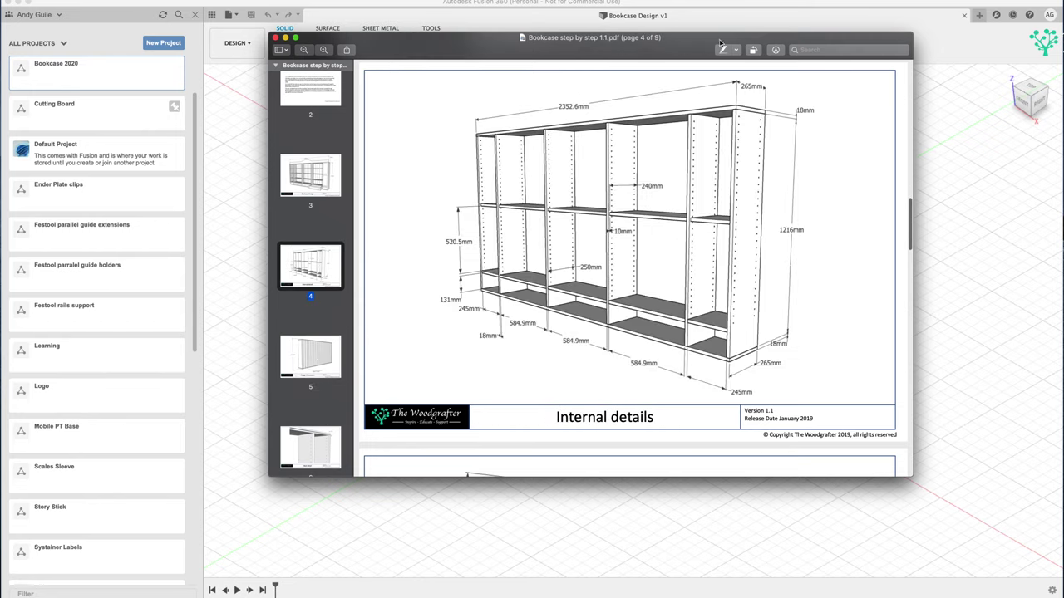
key(super+Tab)
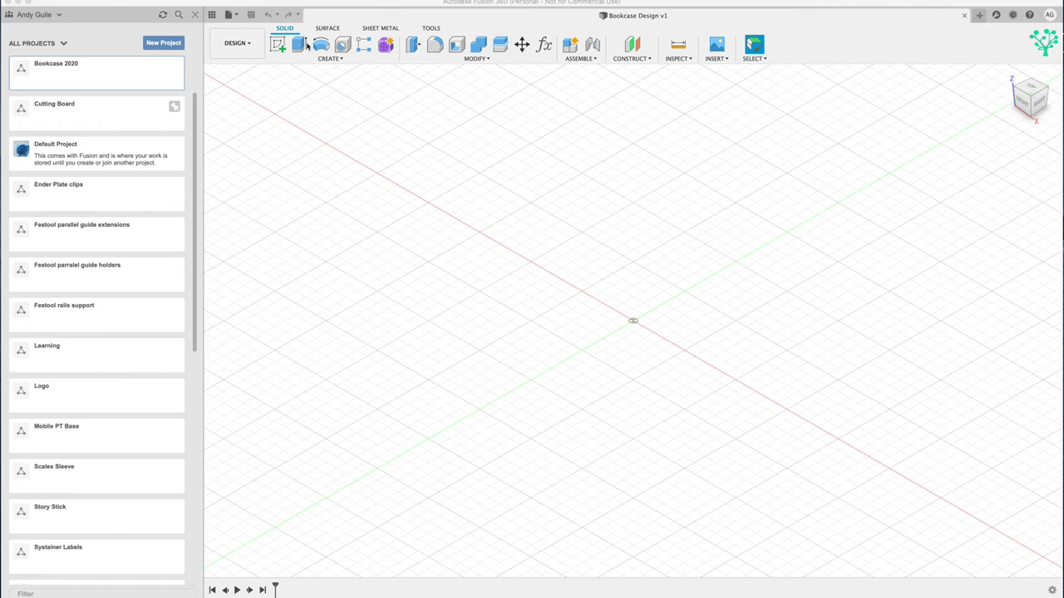
Close the Data Panel and start a sketch on the XY ground plane
click(230, 15)
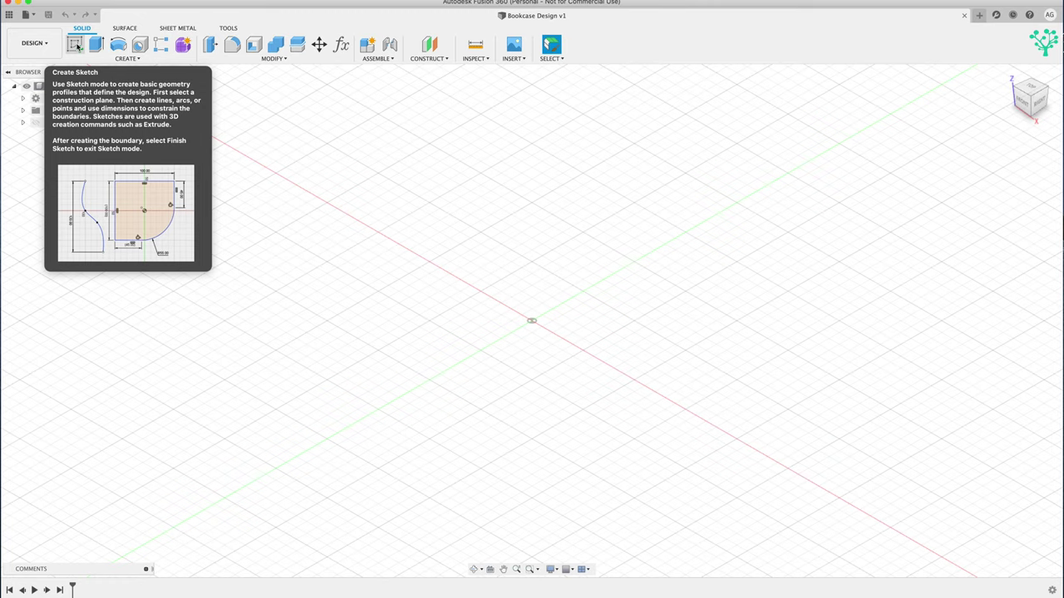
click(74, 46)
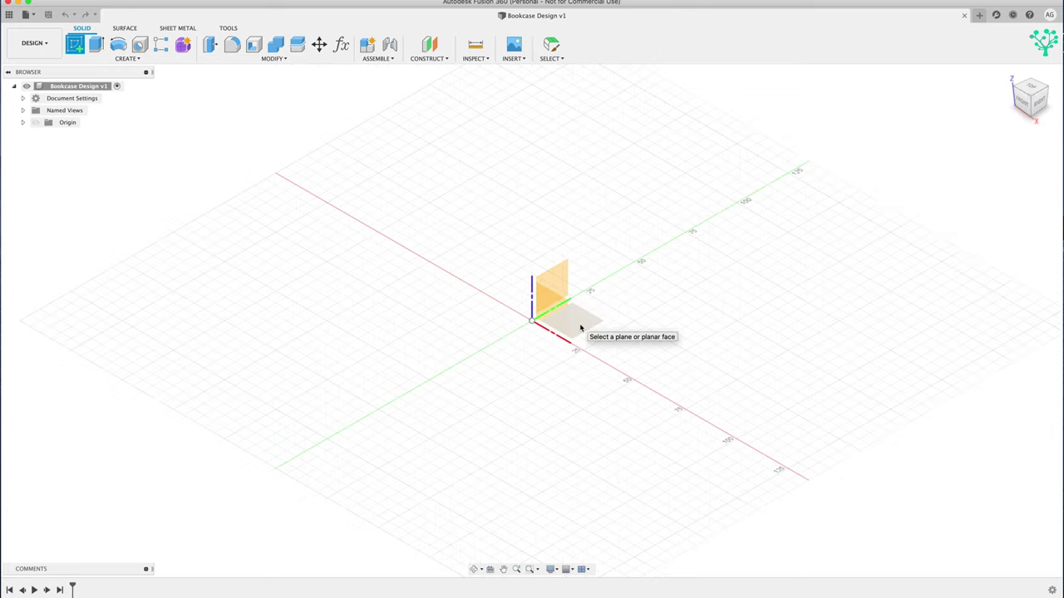
click(578, 326)
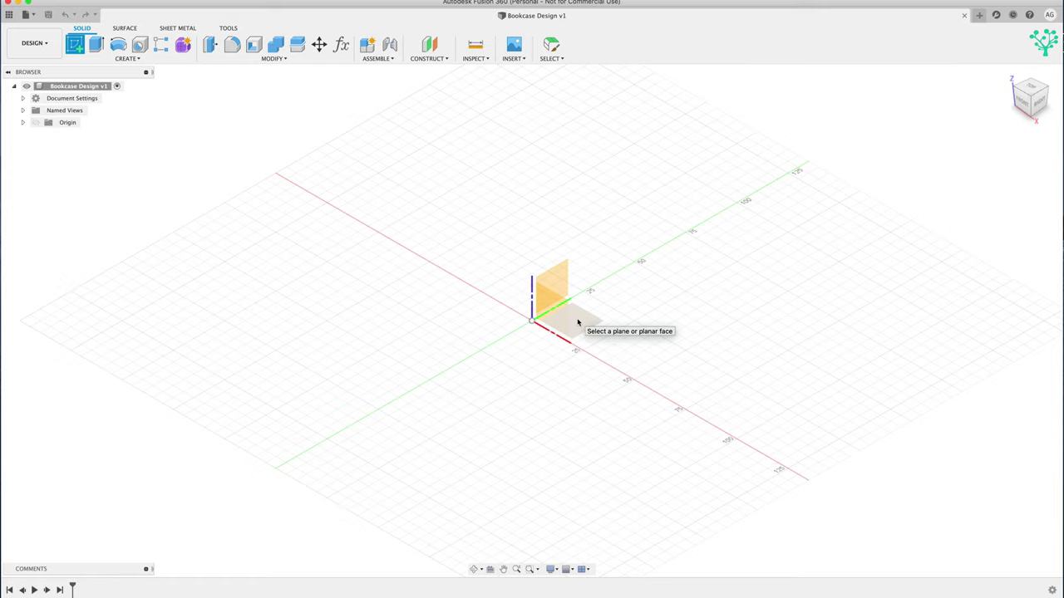
click(577, 322)
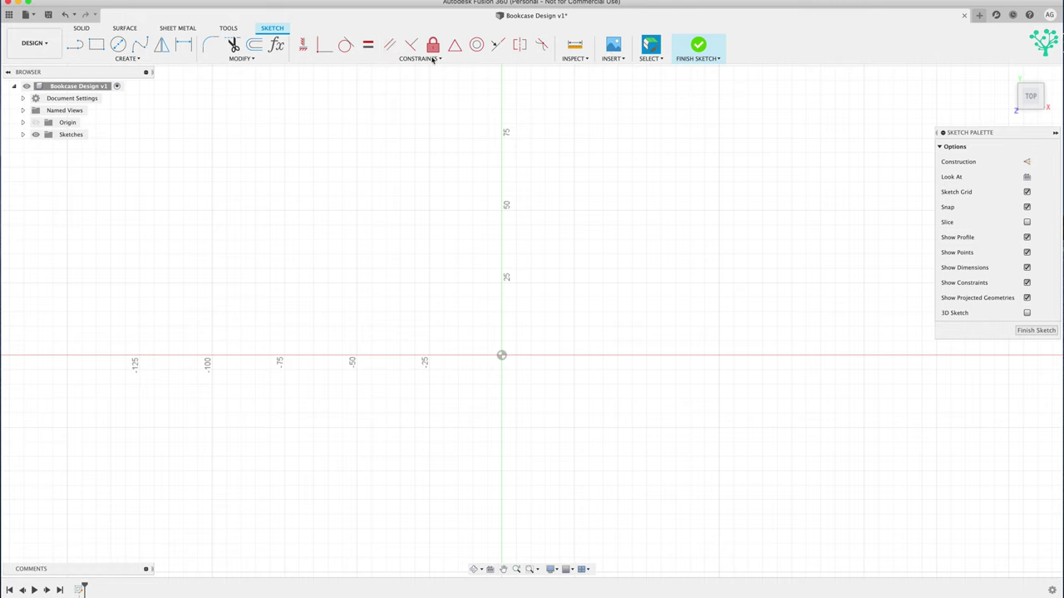
Draw a 2-point rectangle from the origin, 40 mm tall and 100 mm wide
click(139, 60)
mouse_move(89, 82)
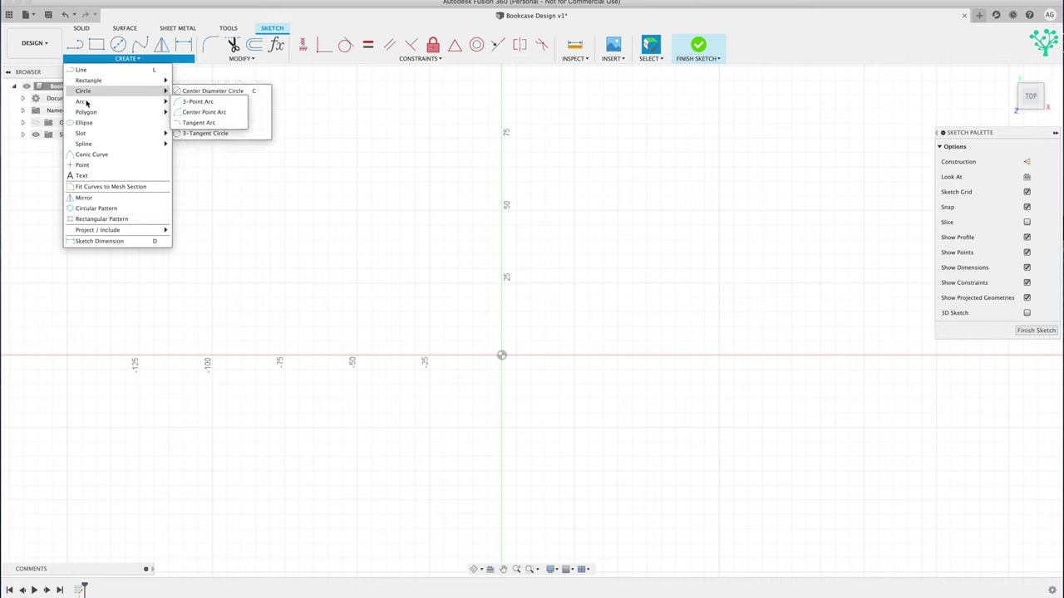
mouse_move(87, 113)
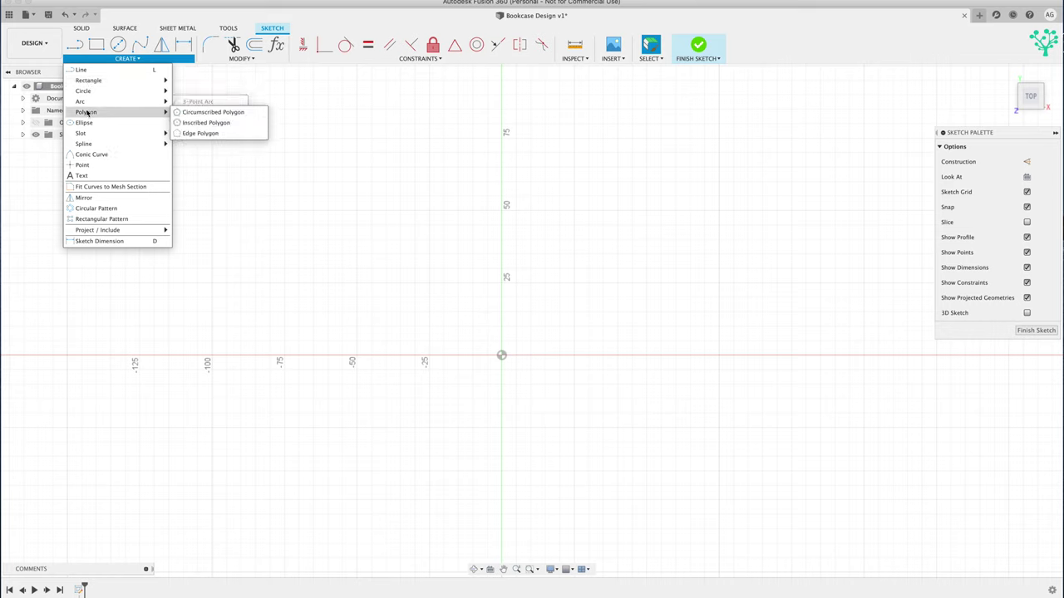
click(97, 46)
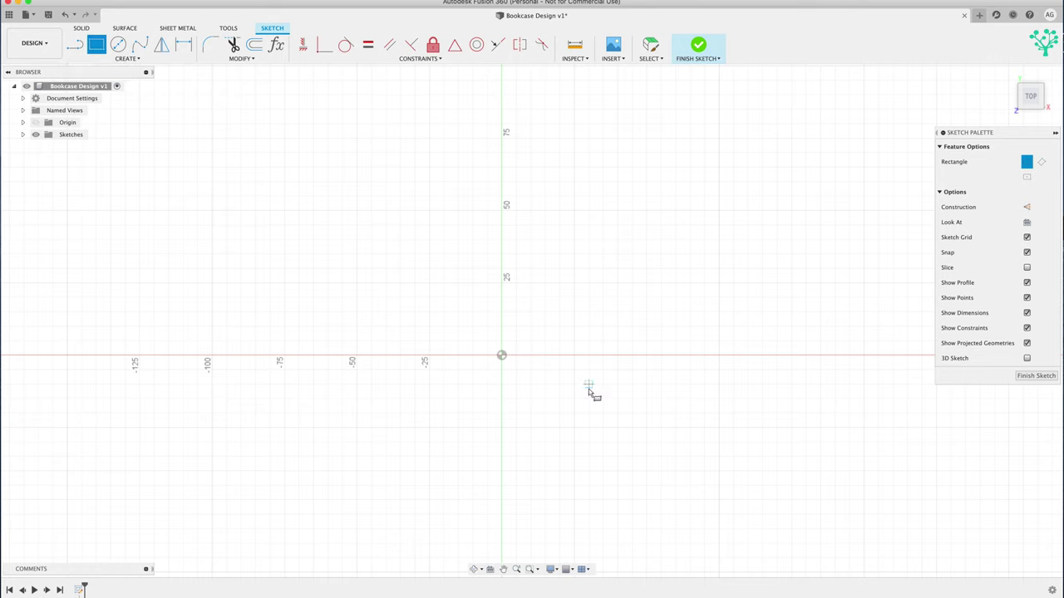
click(501, 356)
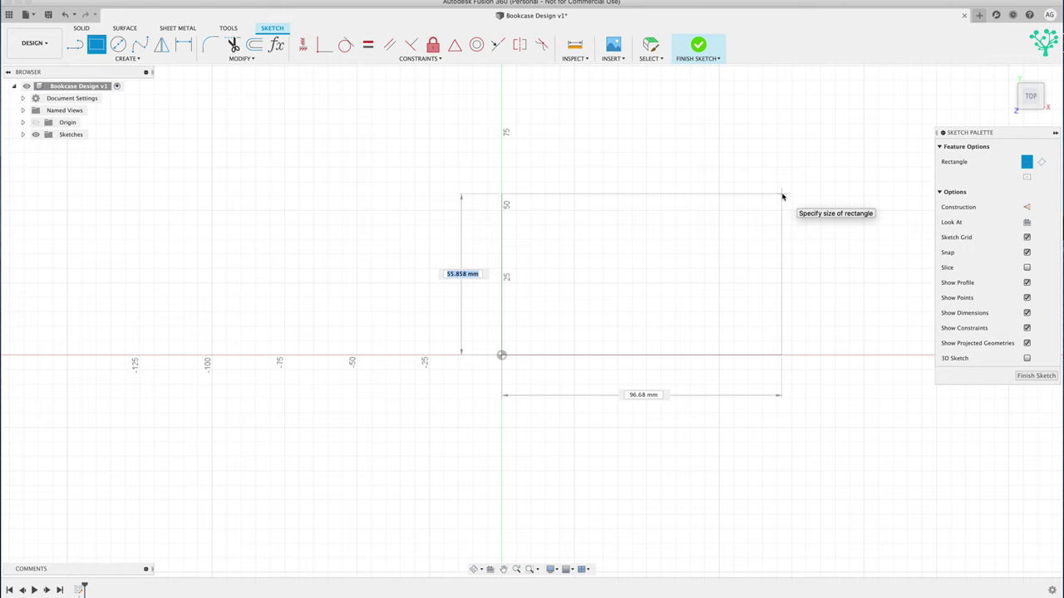
text(40)
key(Tab)
text(100)
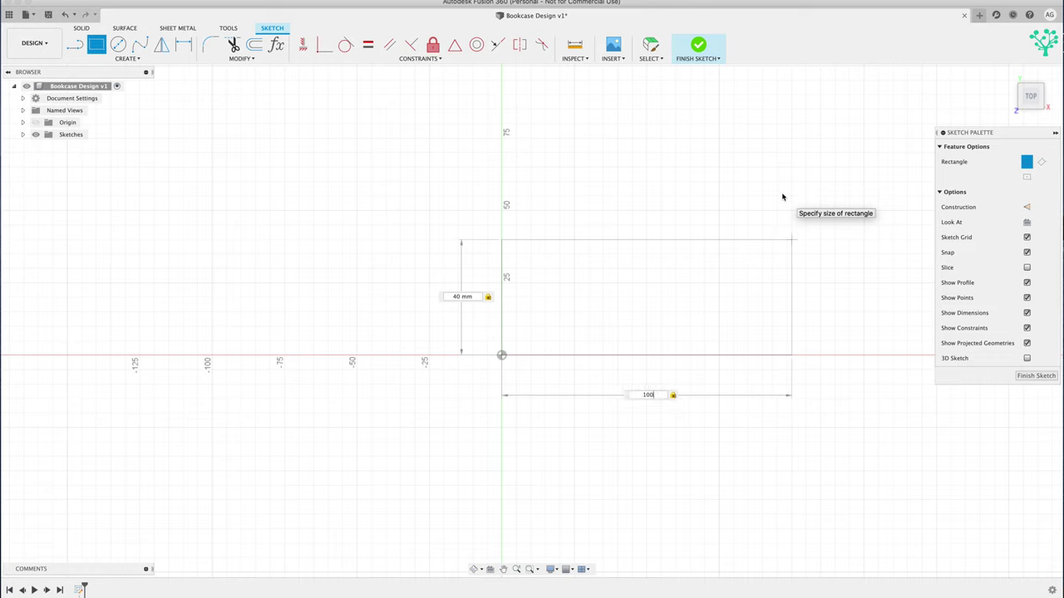
key(Return)
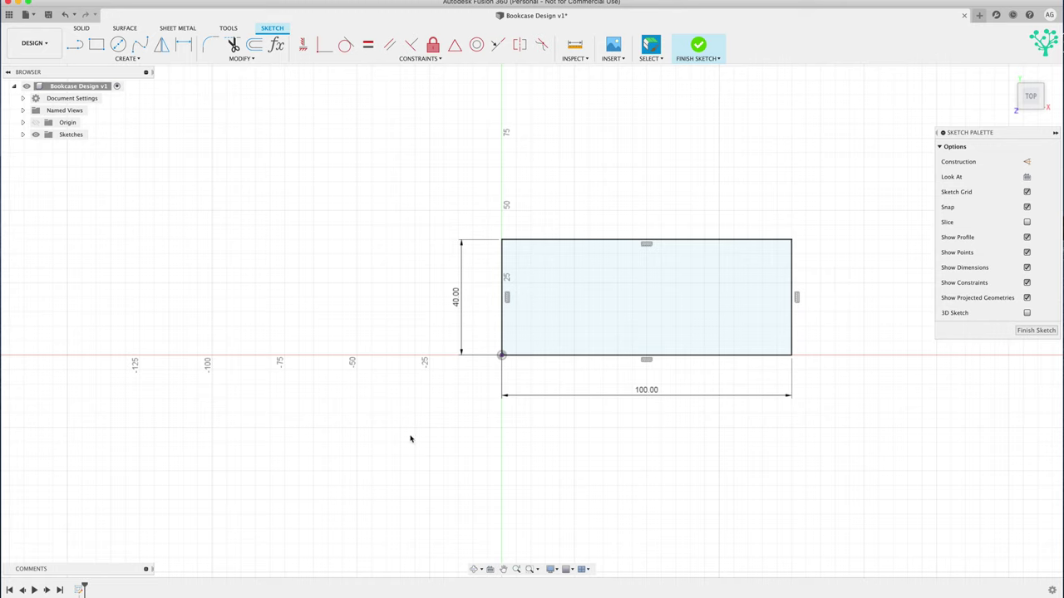
Tilt the view slightly, then finish the rectangle sketch
click(475, 571)
mouse_move(613, 231)
mouse_down()
mouse_move(615, 147)
mouse_move(613, 190)
mouse_move(613, 157)
mouse_move(546, 197)
mouse_move(615, 213)
mouse_move(608, 240)
mouse_move(611, 177)
mouse_move(613, 211)
mouse_move(618, 203)
mouse_up()
key(Escape)
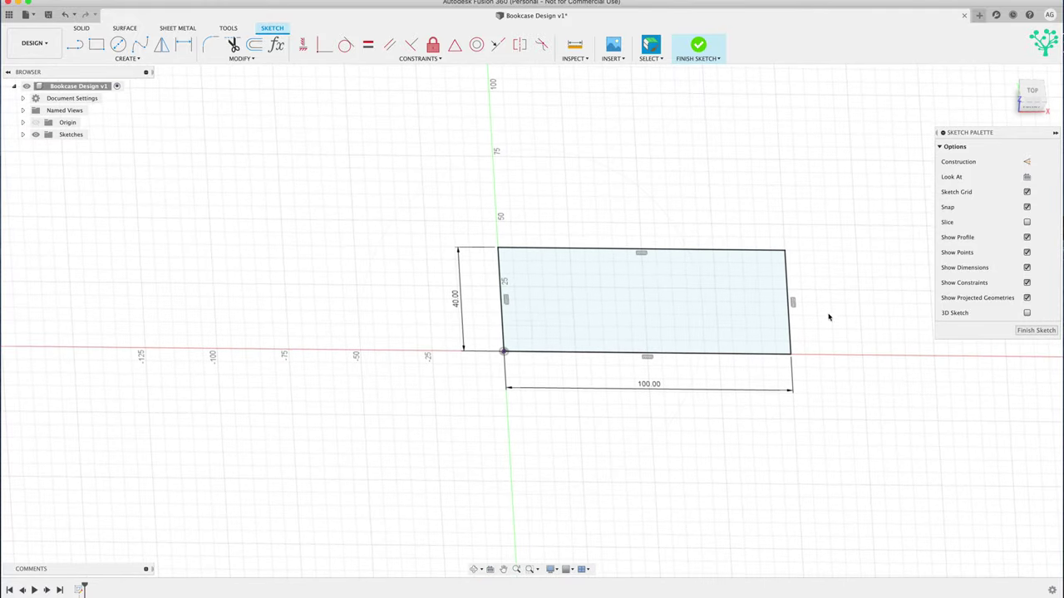
click(1037, 331)
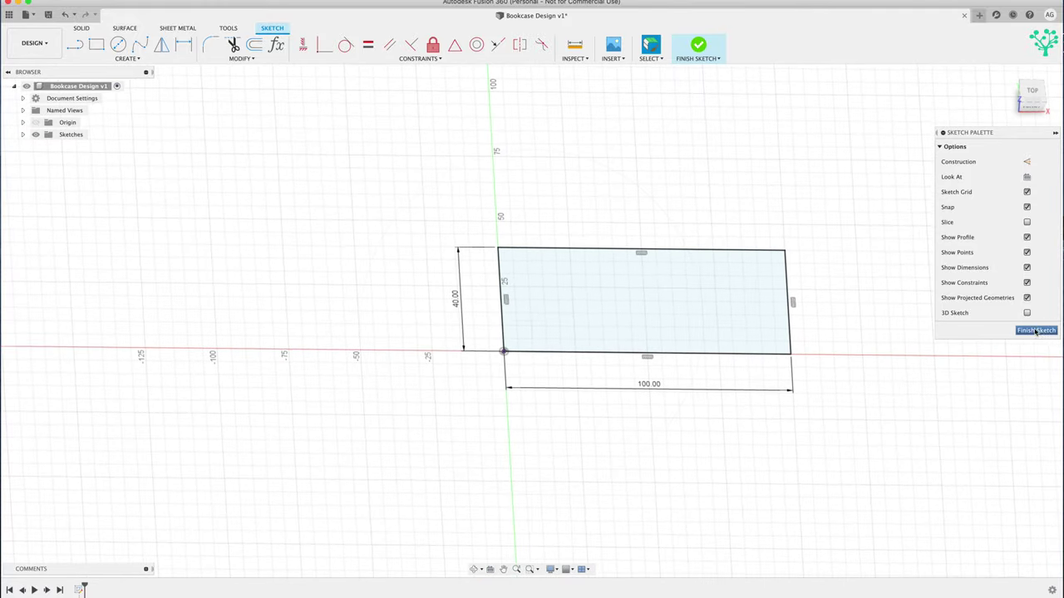
click(699, 46)
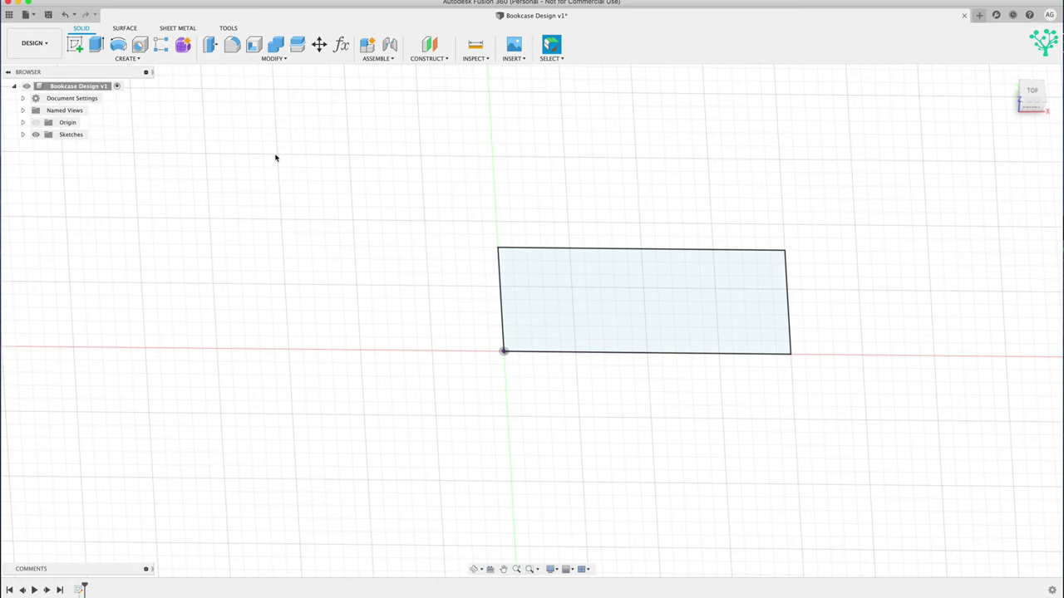
Extrude the 100 × 40 rectangle 20 mm upward into a new solid body
click(97, 44)
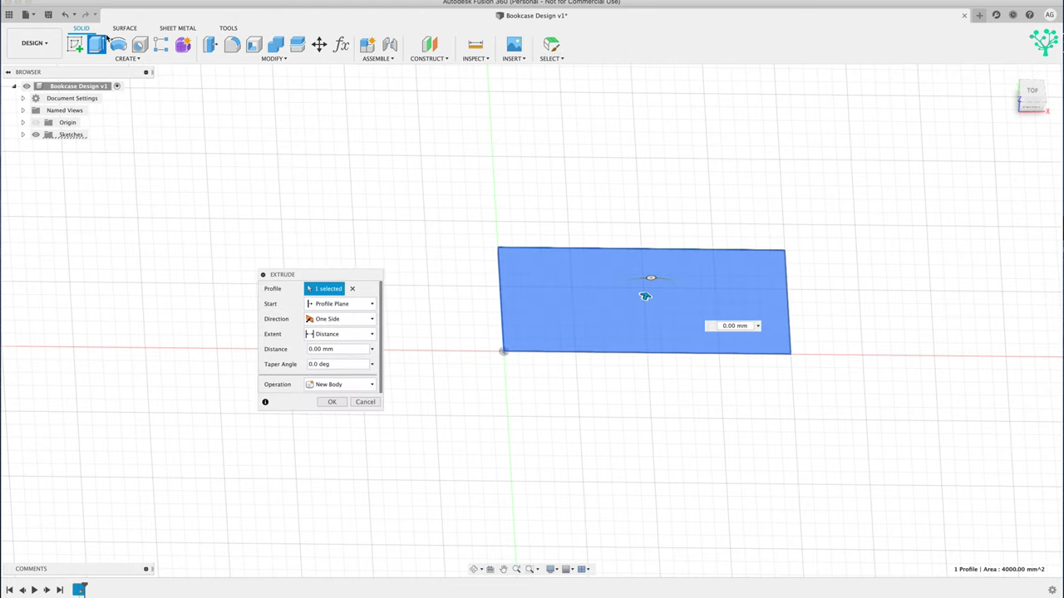
drag(645, 297, 653, 271)
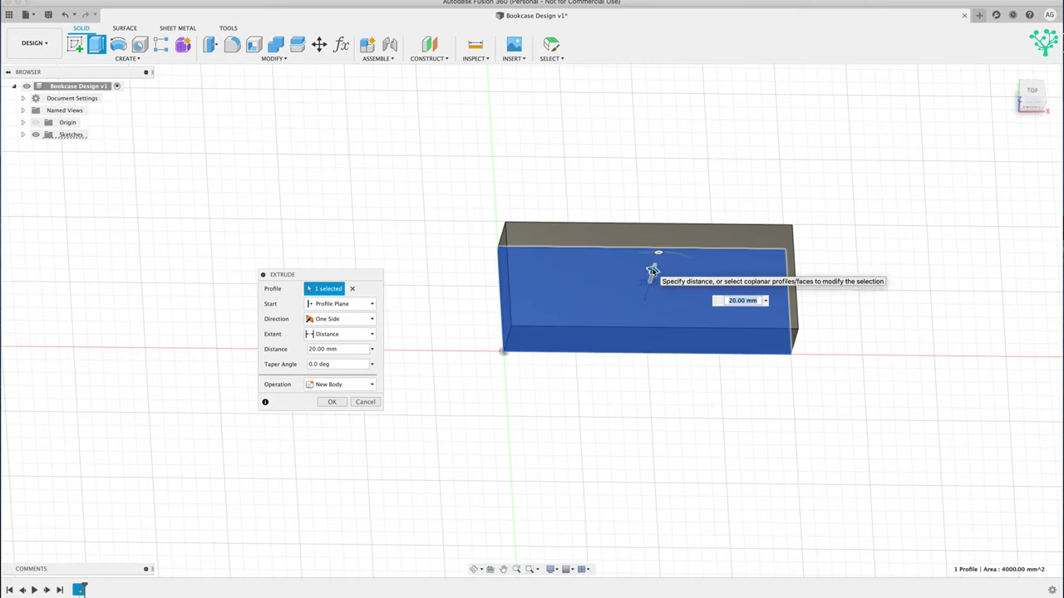
key(Return)
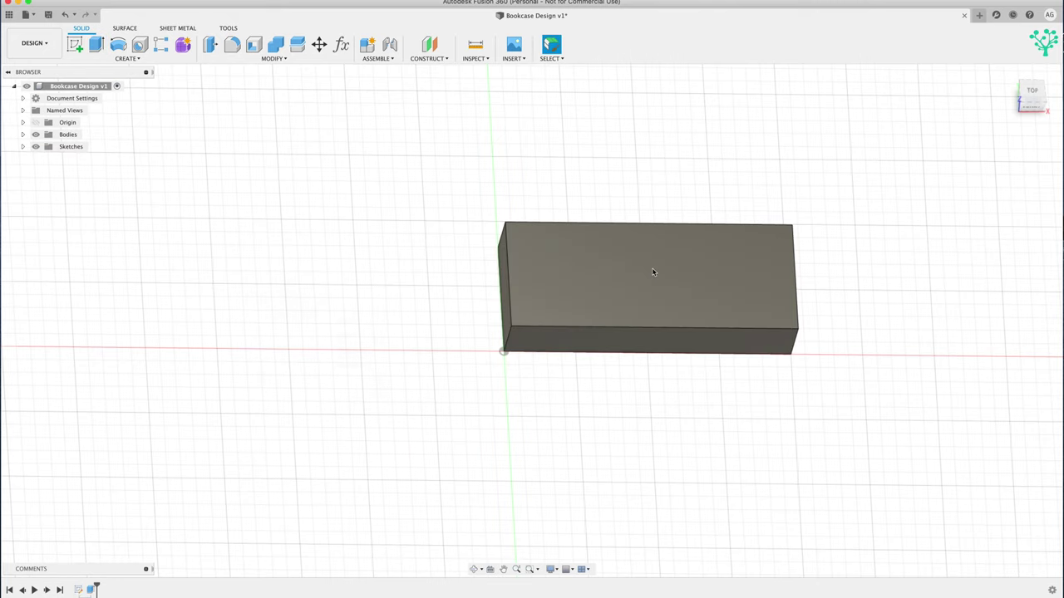
click(474, 570)
Return the box to its home view and switch the camera to perspective projection
drag(757, 388, 690, 341)
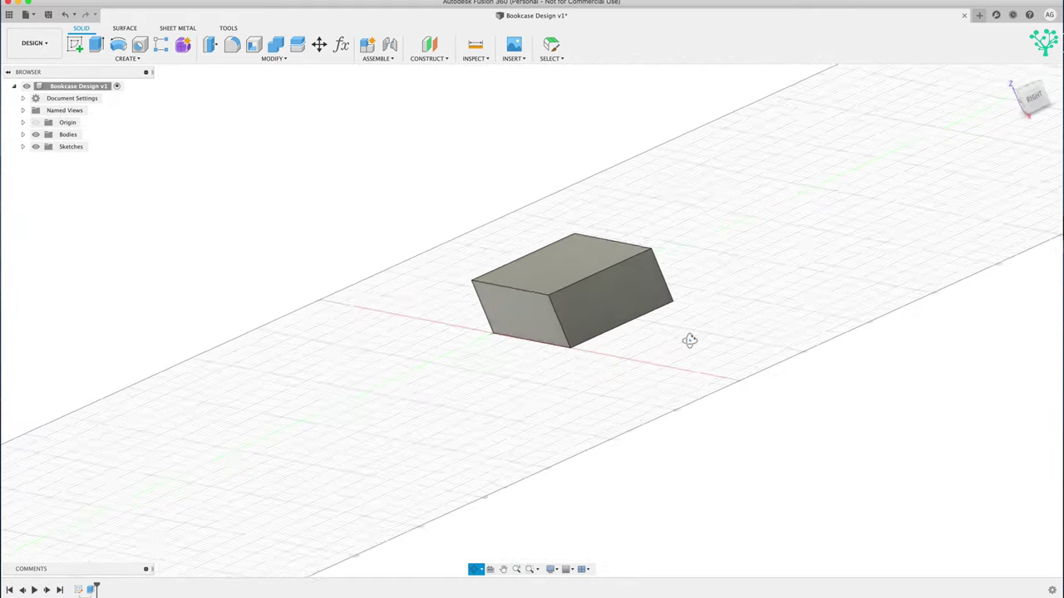
key(Escape)
key(shift+F5)
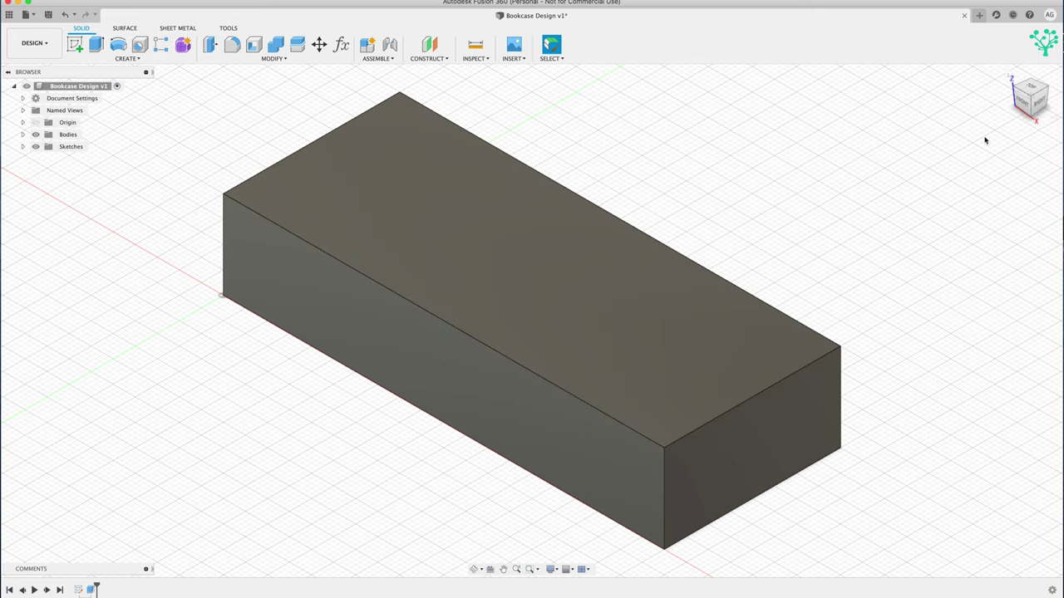
right_click(1027, 91)
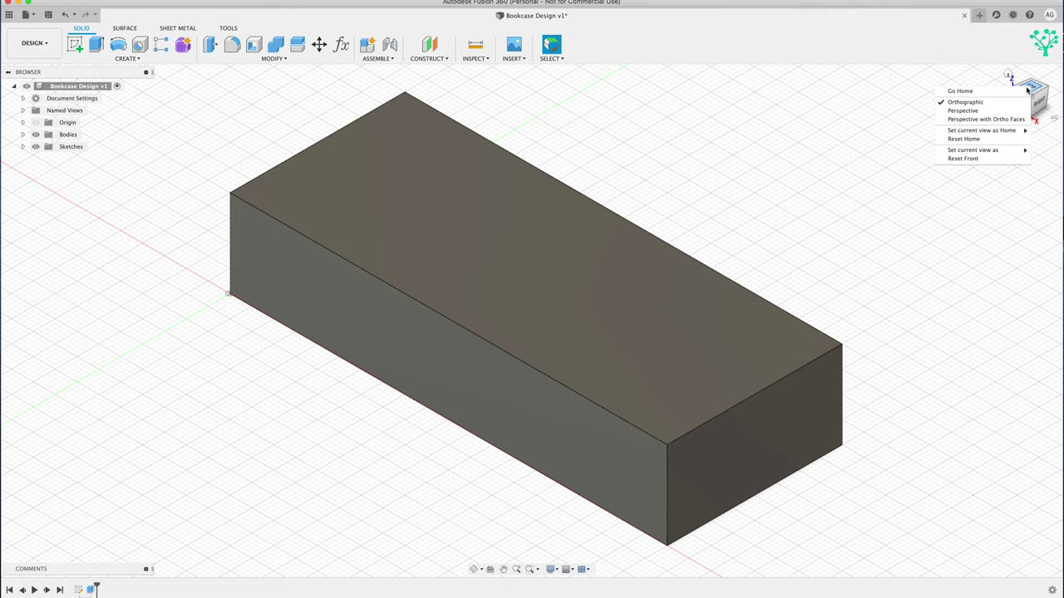
click(964, 112)
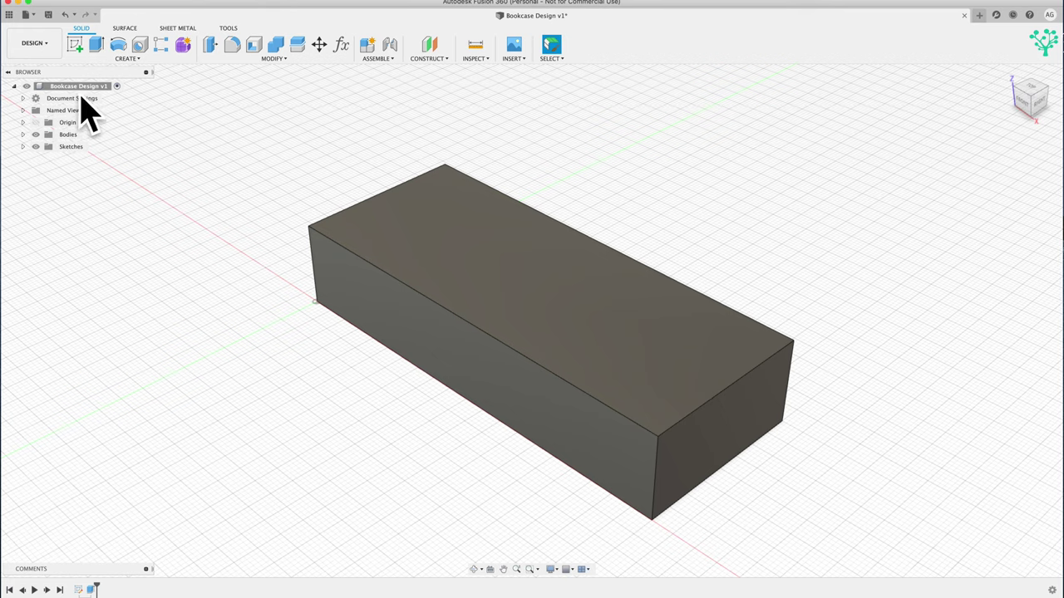
Confirm the Document Settings unit type is Millimeter, then cancel without changes
click(24, 98)
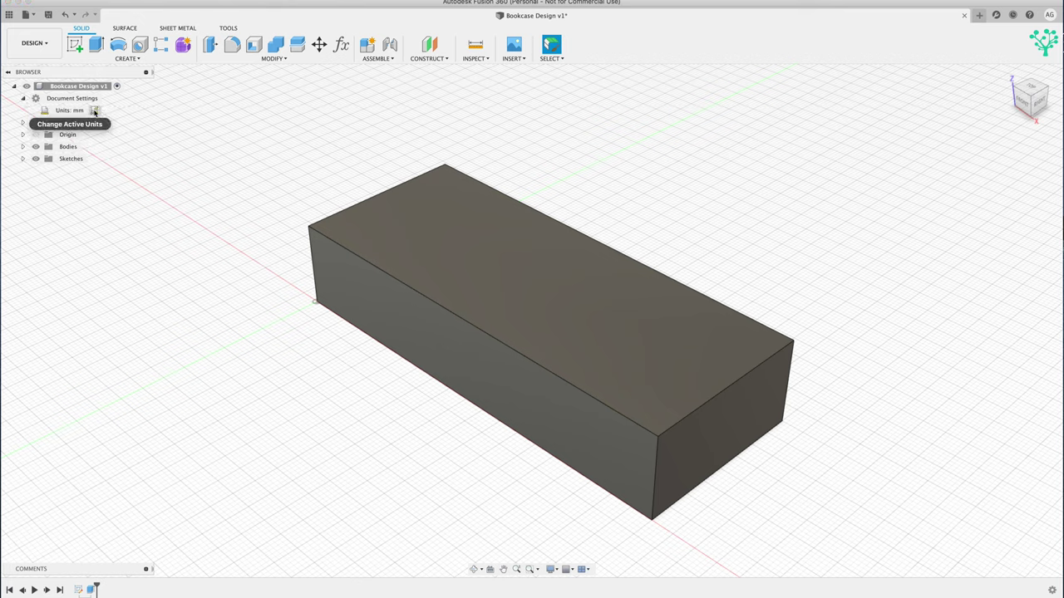
click(95, 112)
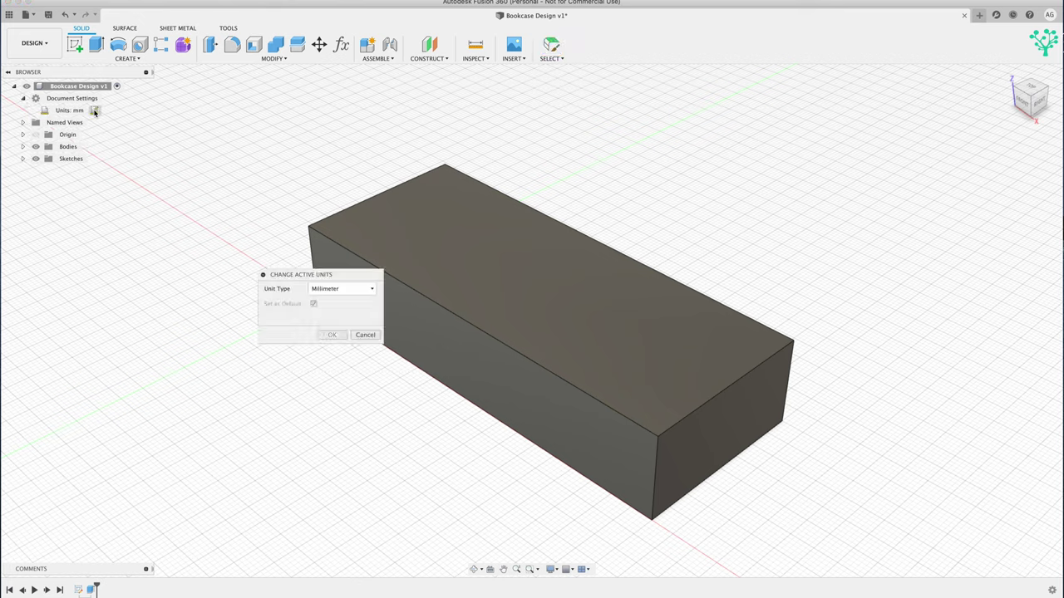
click(373, 289)
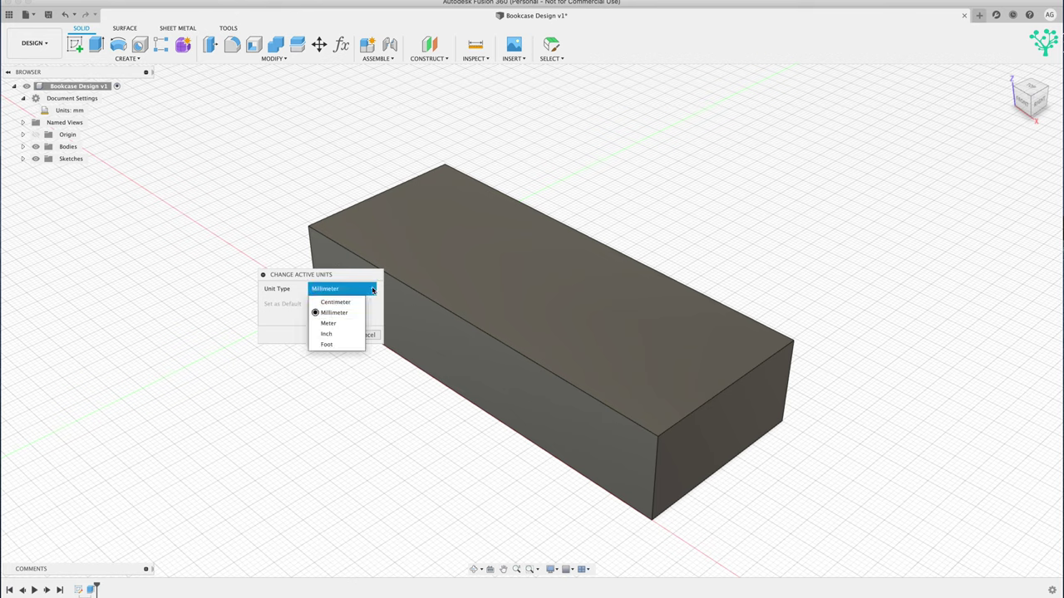
click(332, 313)
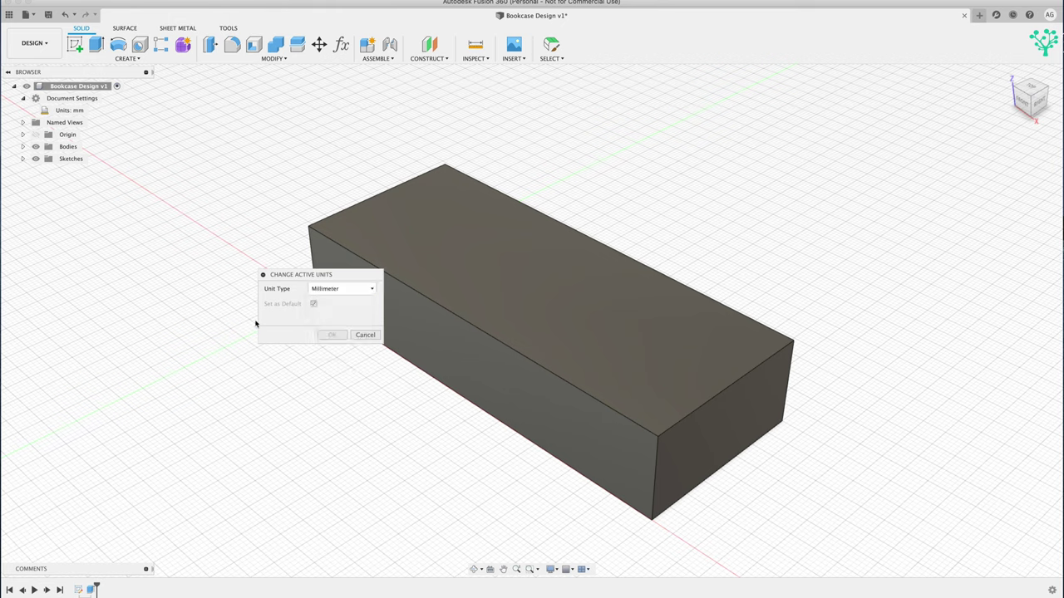
click(364, 335)
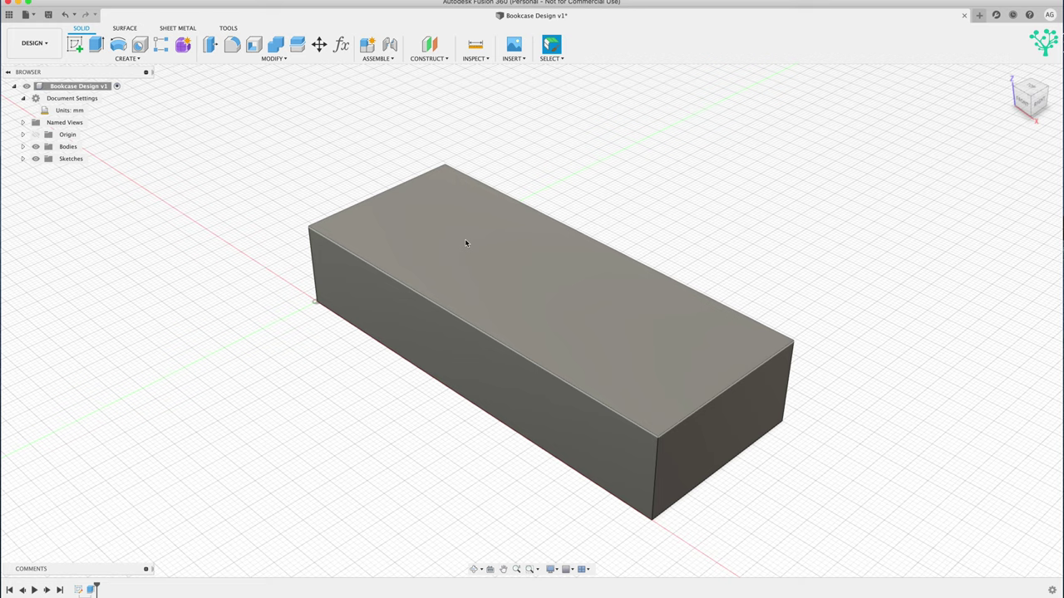
Start a sketch on the box's 100 × 40 mm top face with the center-diameter circle tool active
click(75, 44)
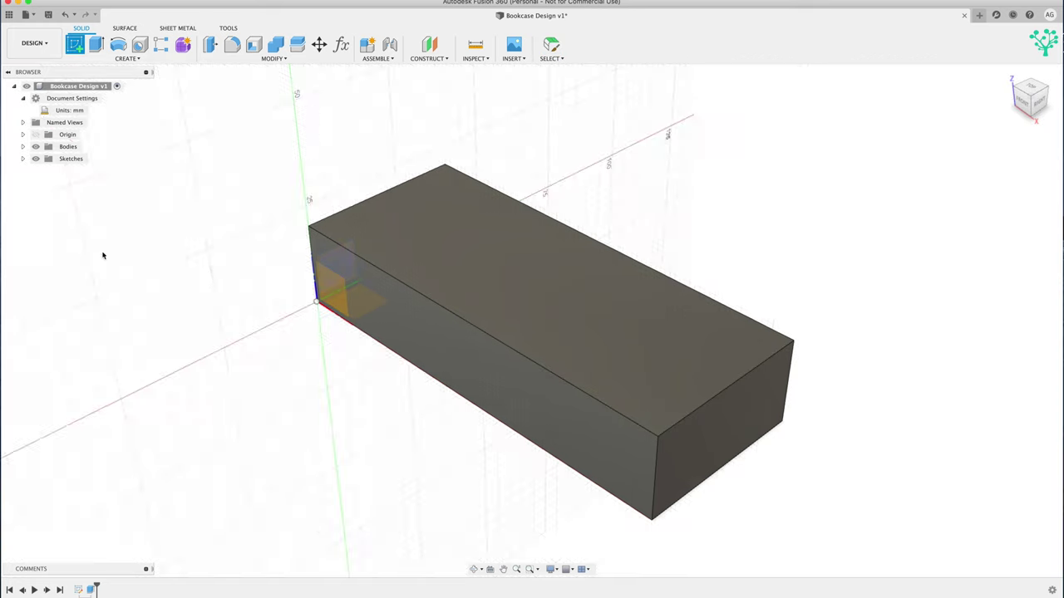
click(439, 219)
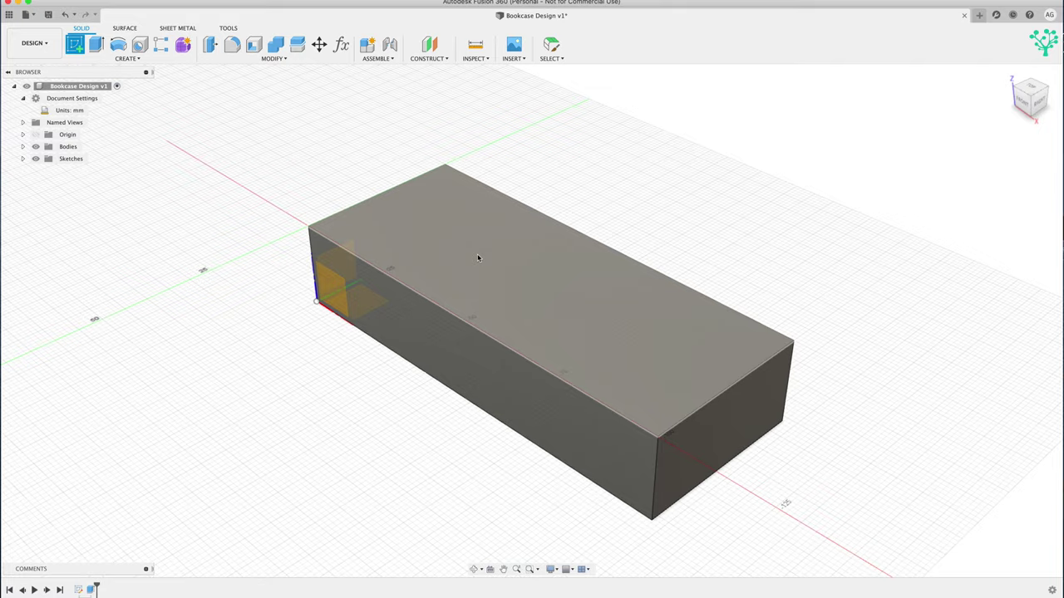
key(c)
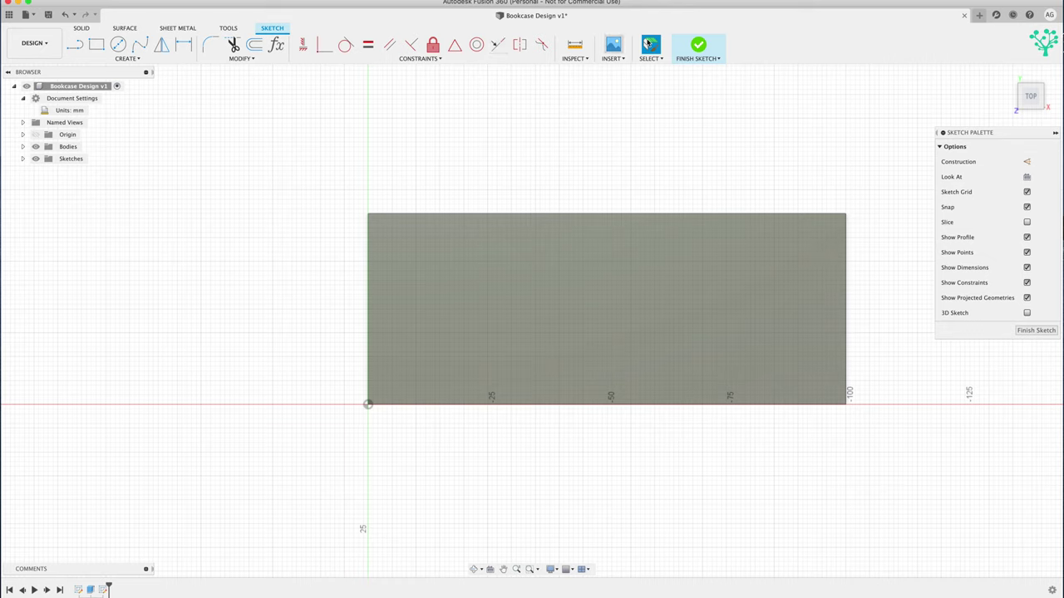
Draw a 15 mm diameter centre-diameter circle inside the rectangle near its left end
click(118, 45)
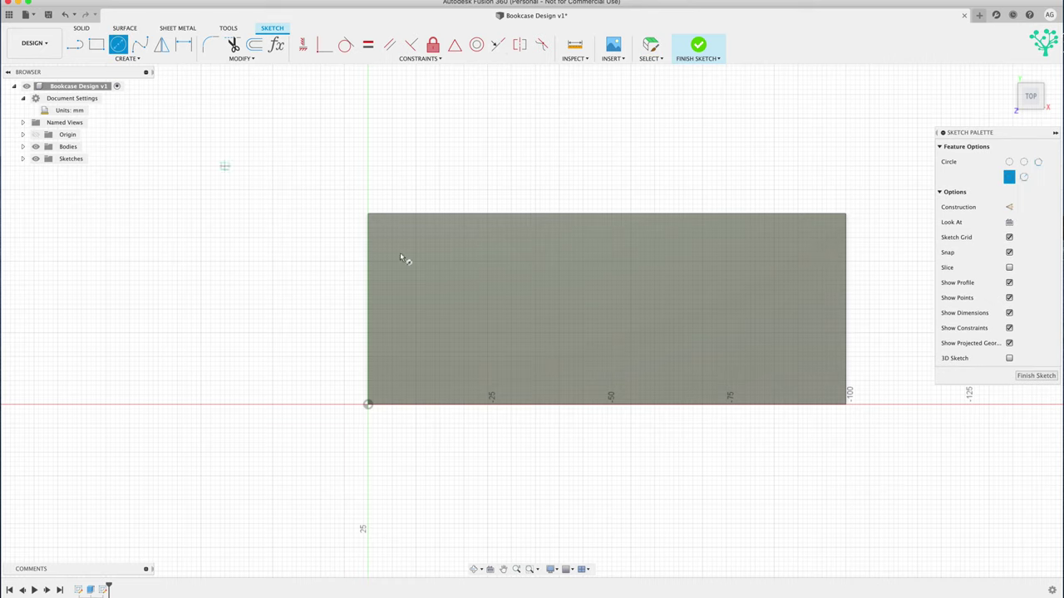
click(415, 275)
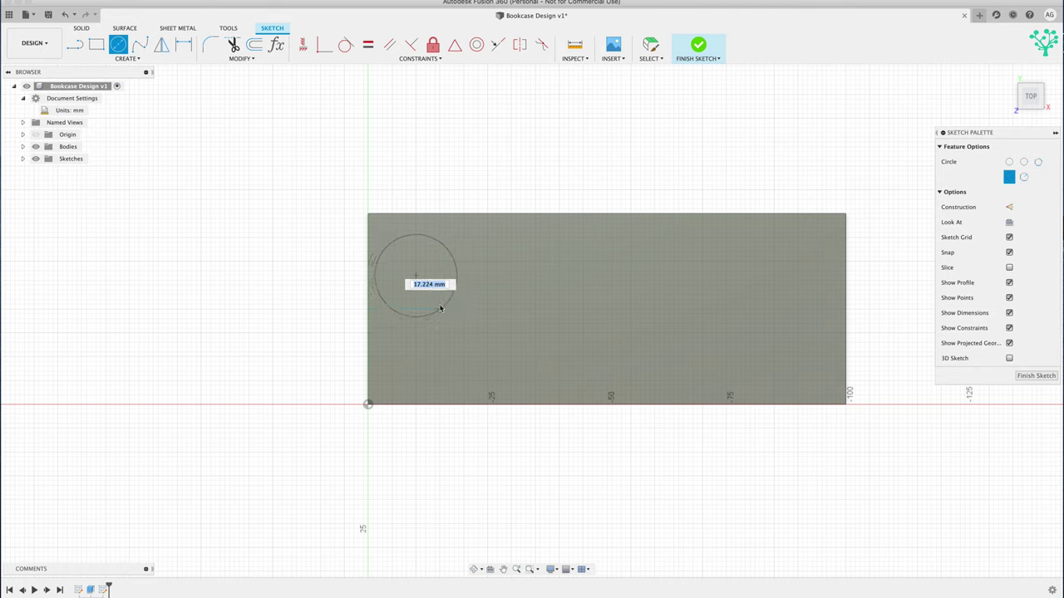
text(15)
key(Return)
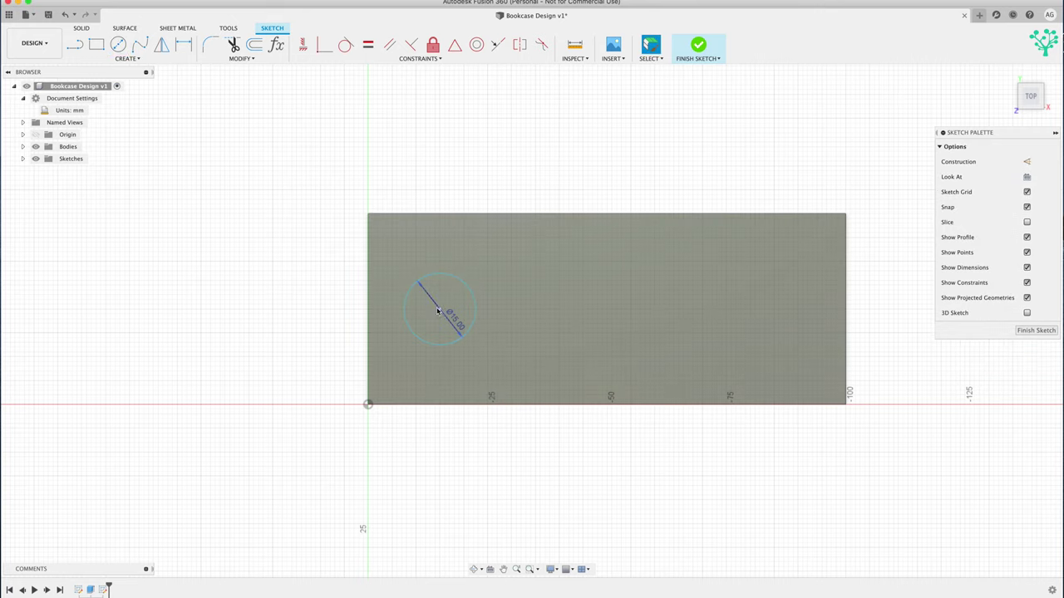
mouse_move(440, 311)
mouse_down()
mouse_move(480, 265)
mouse_move(315, 187)
mouse_move(142, 432)
mouse_move(606, 379)
mouse_move(443, 164)
mouse_move(369, 328)
mouse_move(439, 311)
mouse_up()
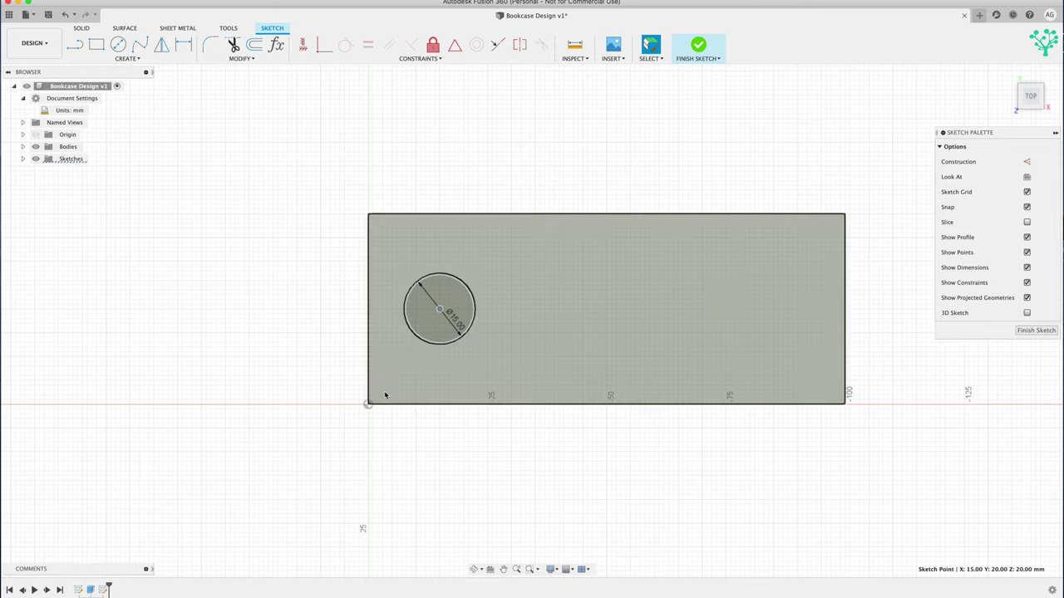
click(183, 47)
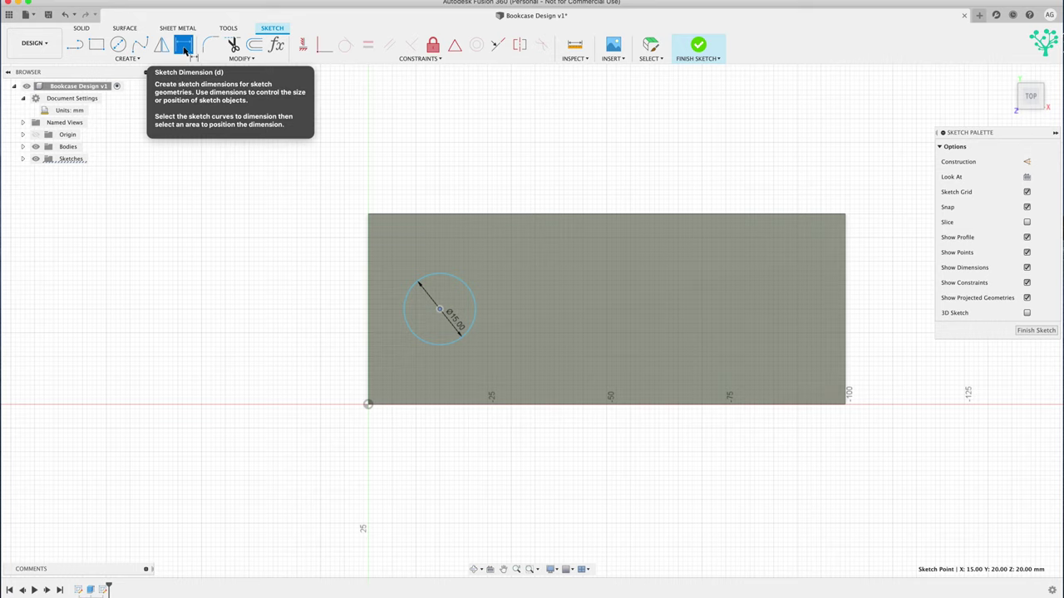
Dimension the circle's centre 10 mm above the rectangle's bottom edge
click(463, 406)
click(440, 310)
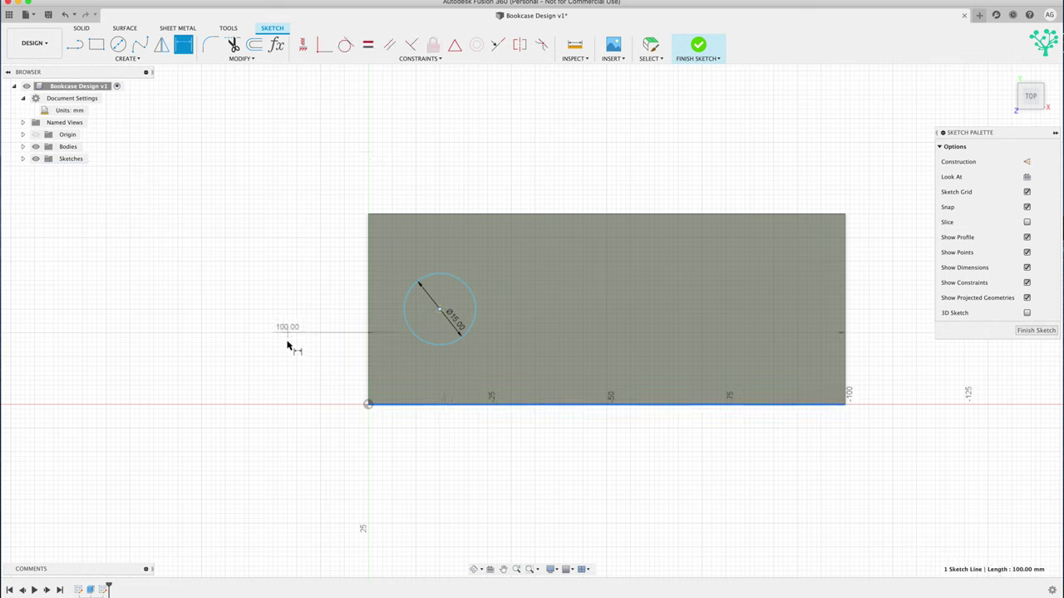
click(439, 310)
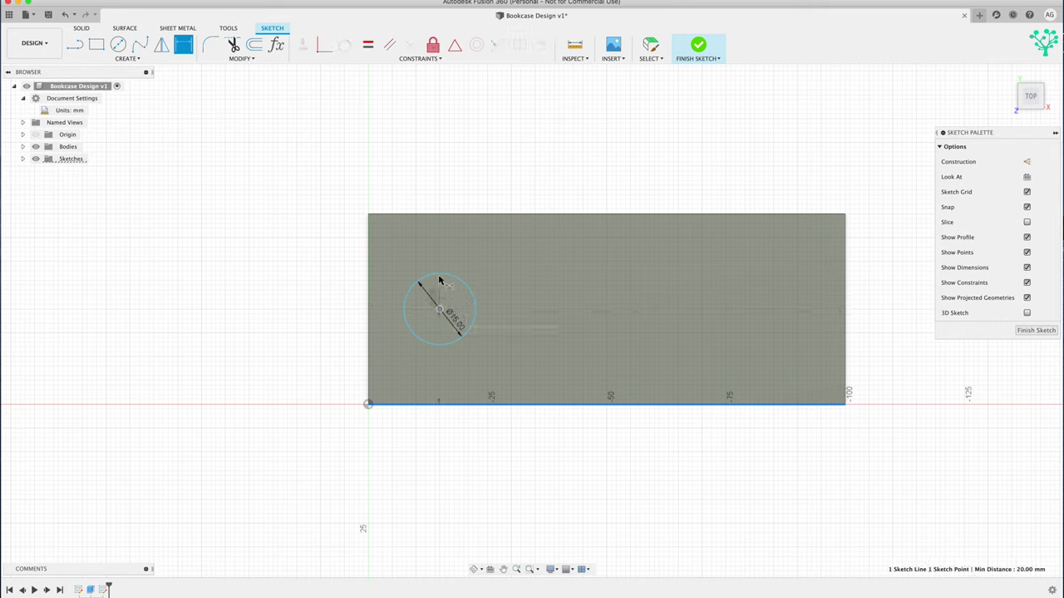
click(258, 356)
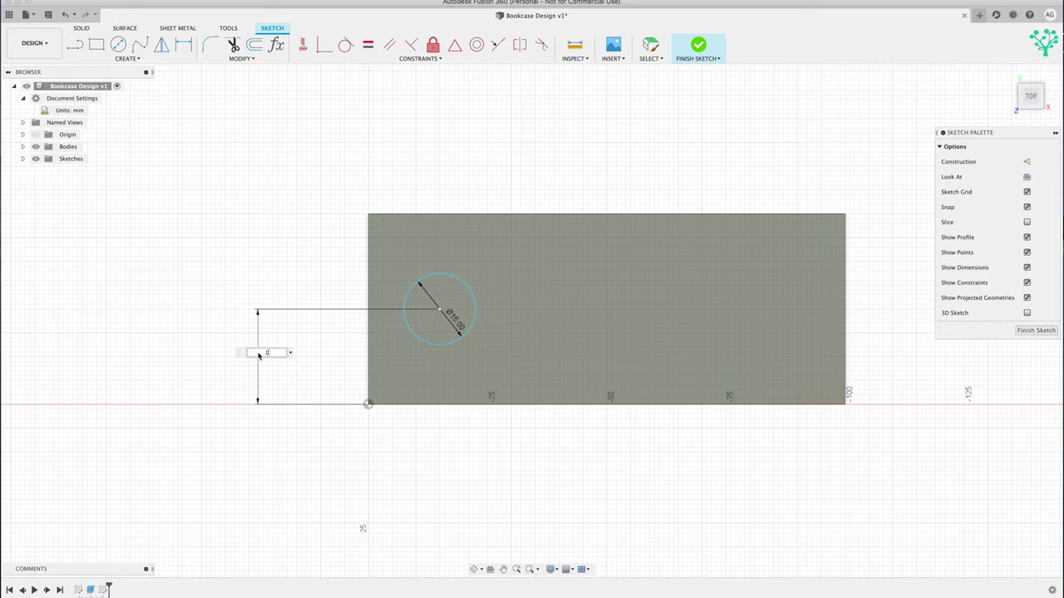
text(10)
key(Return)
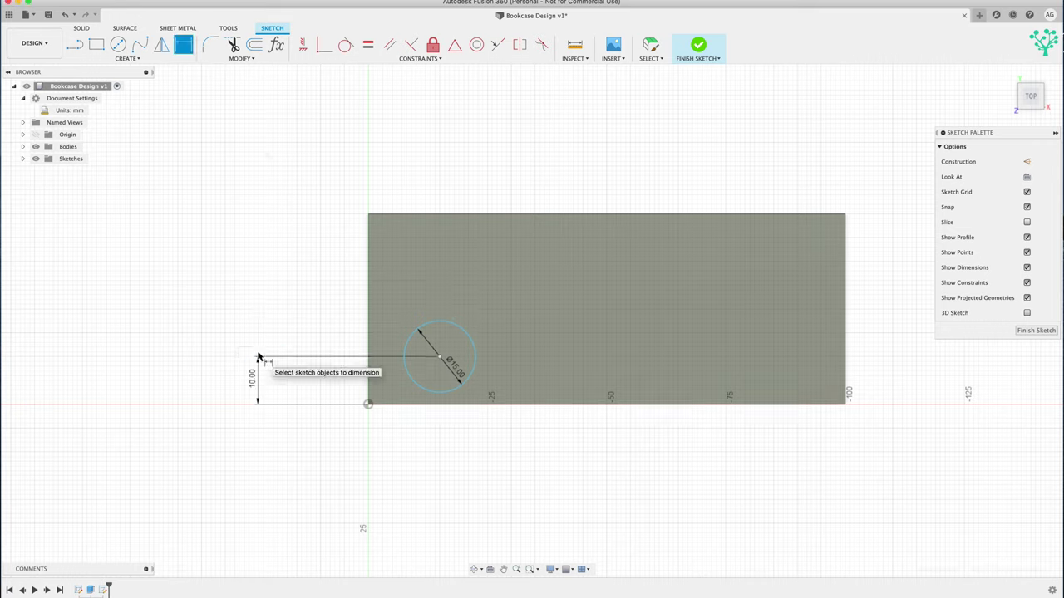
drag(440, 357, 500, 357)
mouse_move(388, 273)
mouse_down()
mouse_move(516, 204)
mouse_move(365, 311)
mouse_move(663, 408)
mouse_move(336, 388)
mouse_move(356, 371)
mouse_move(441, 374)
mouse_move(340, 379)
mouse_up()
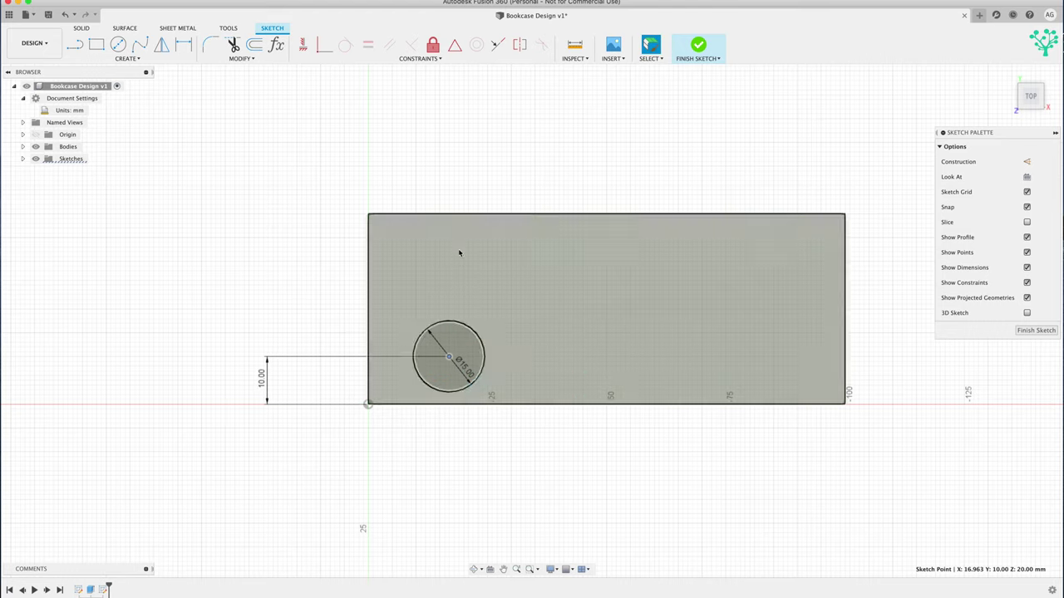
Dimension the circle's centre 15 mm from the rectangle's left edge
click(183, 44)
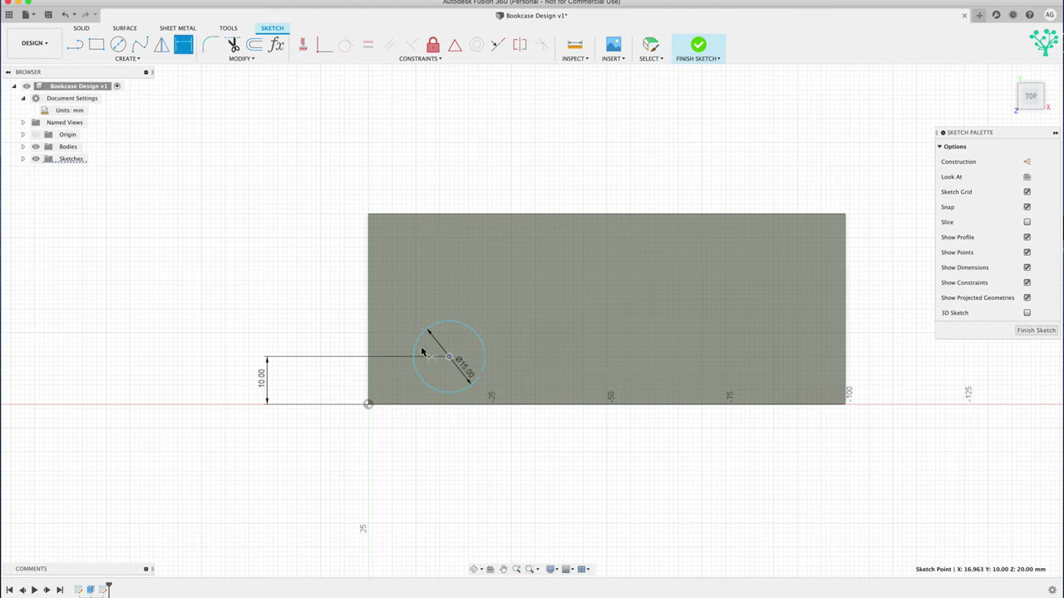
click(368, 317)
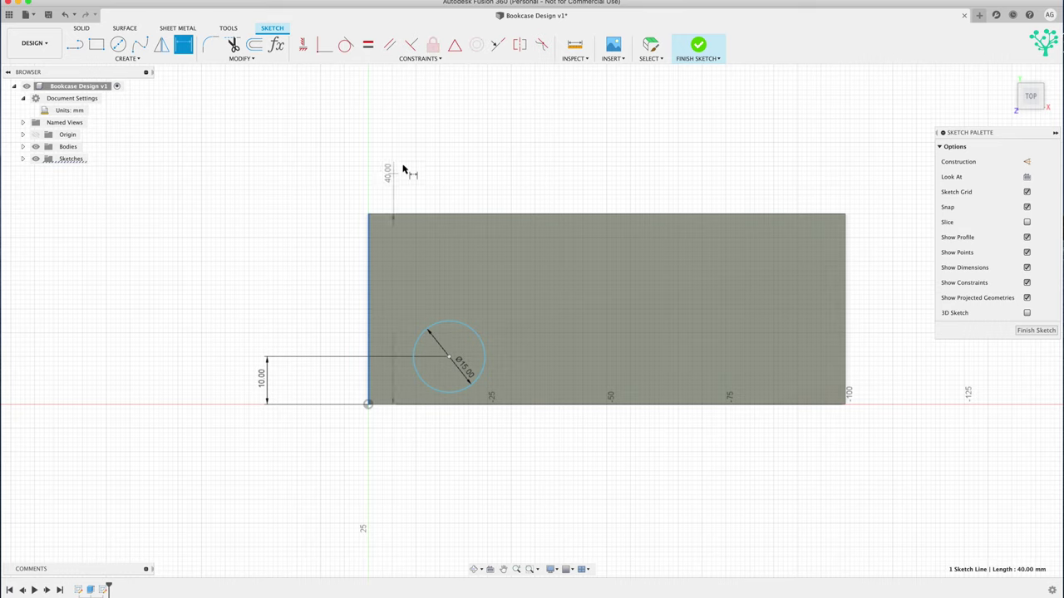
click(449, 357)
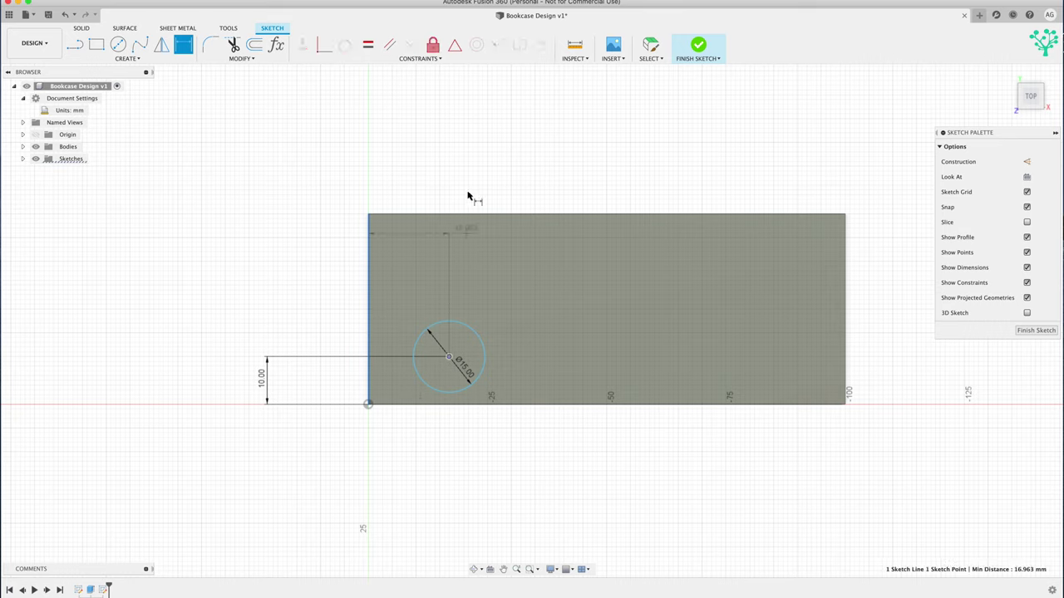
click(407, 140)
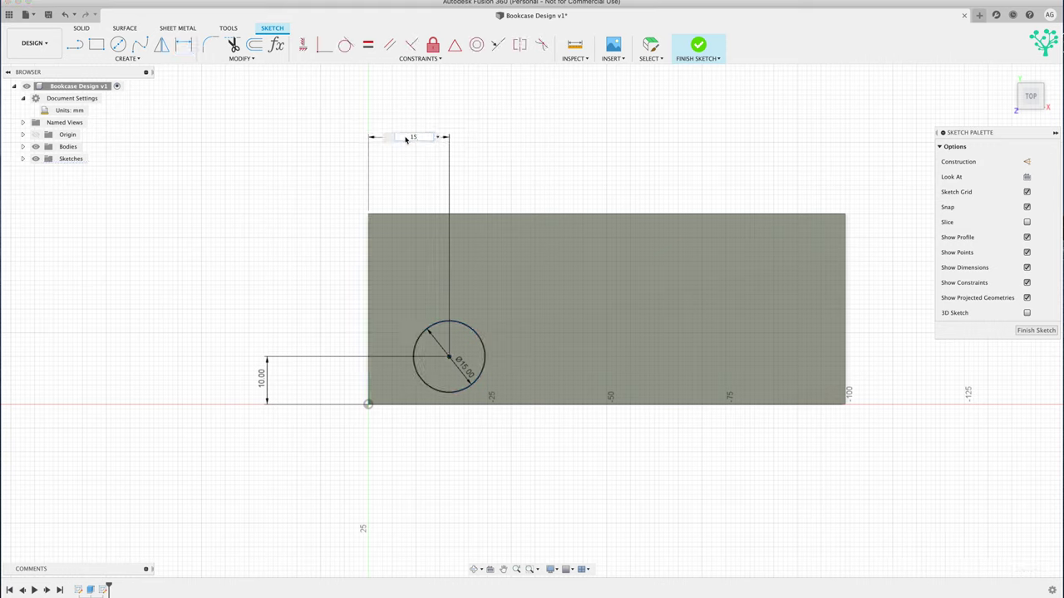
key(Return)
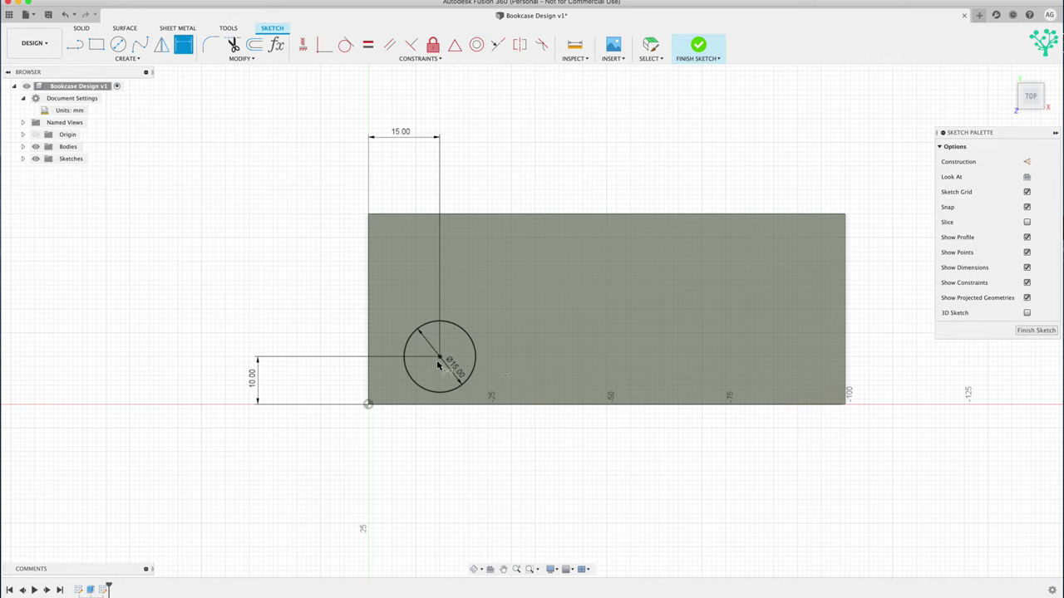
key(Escape)
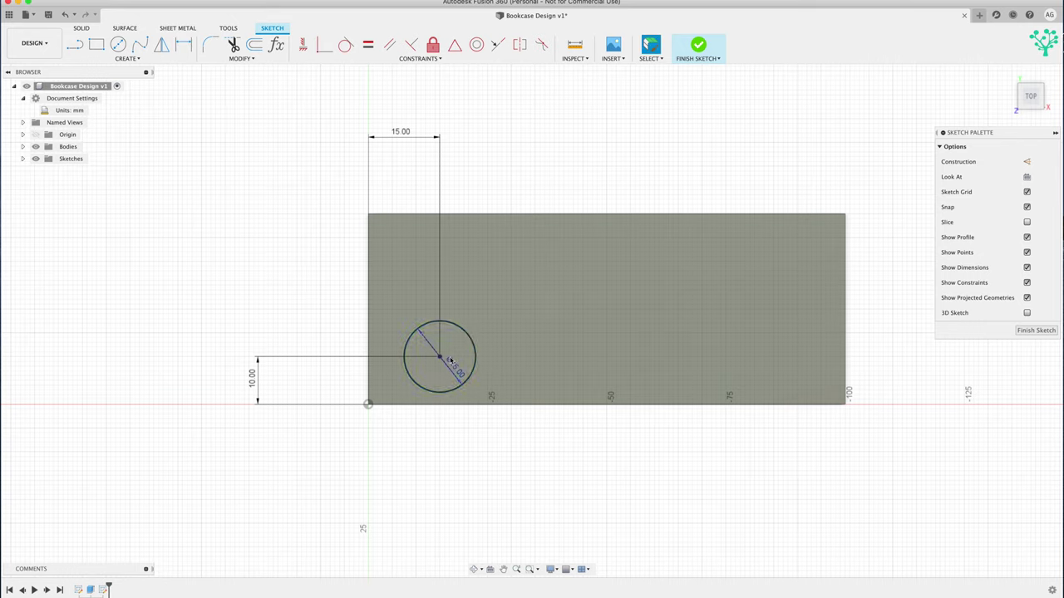
click(437, 356)
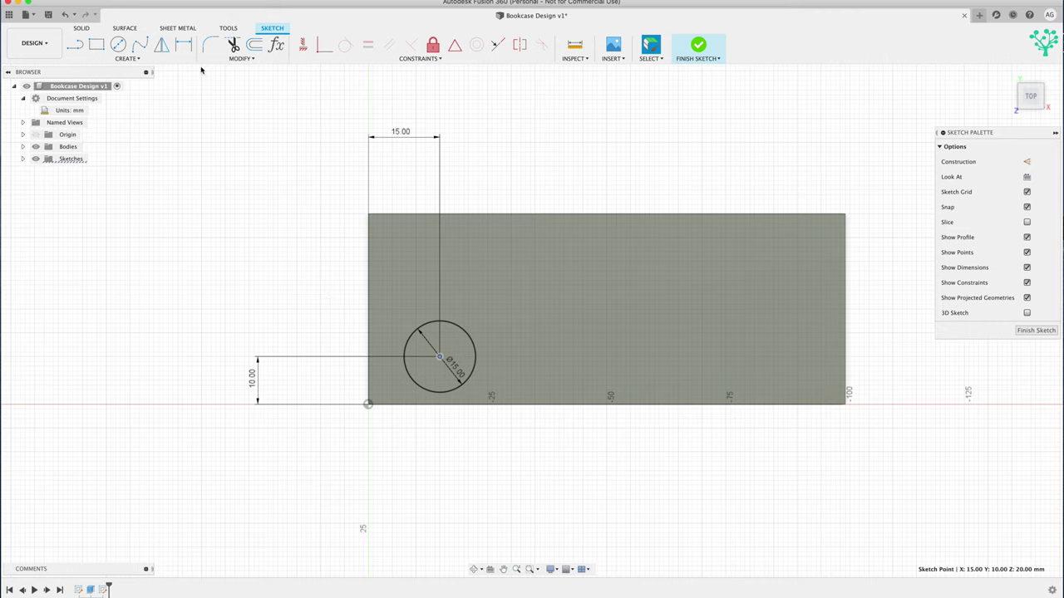
Finish the sketch and extrude the 15 mm circle -45 mm down as a cut
click(698, 47)
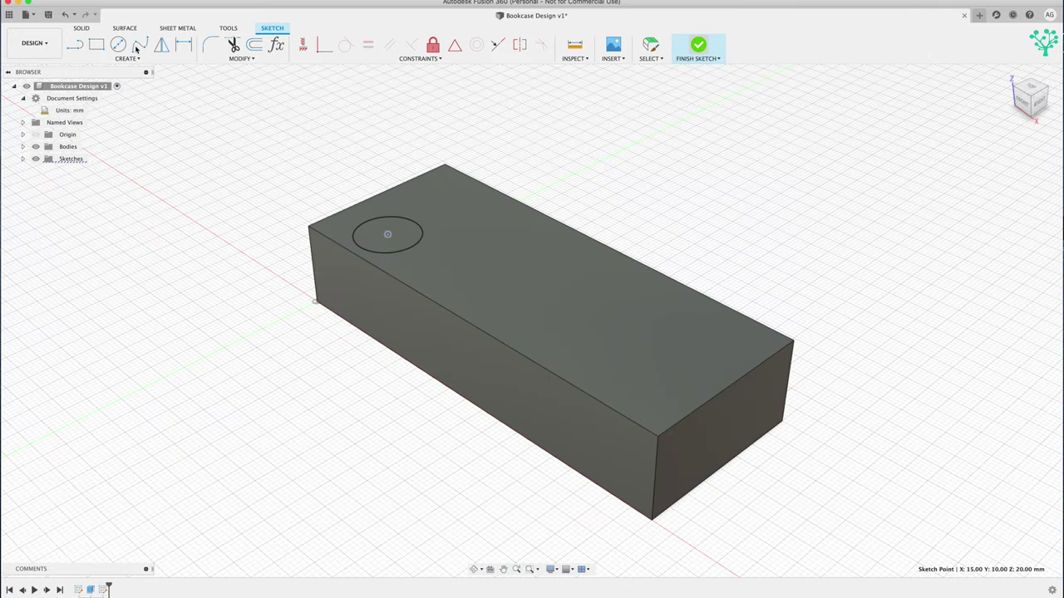
click(96, 46)
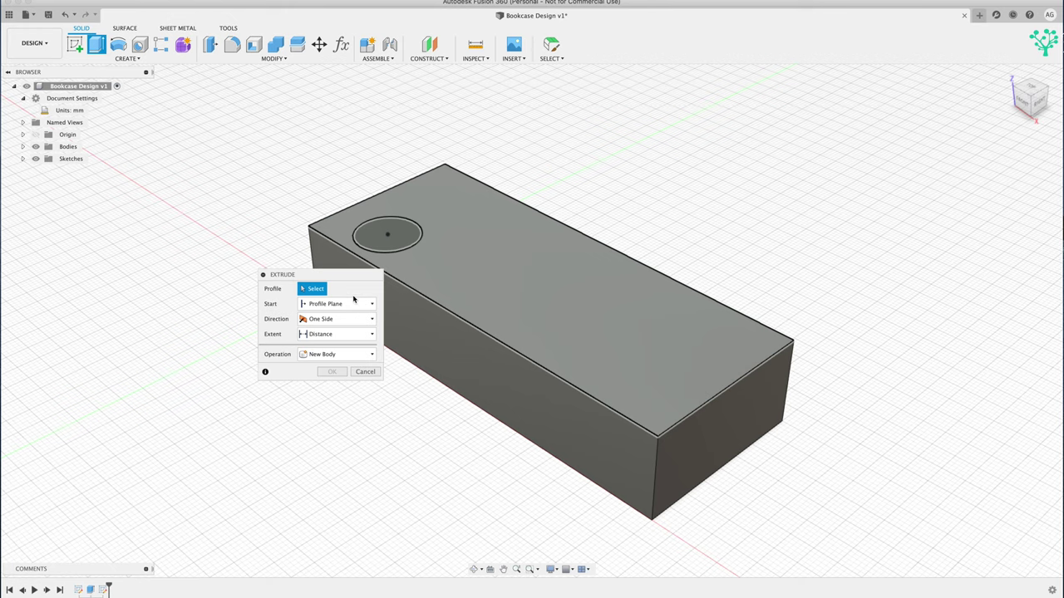
click(377, 241)
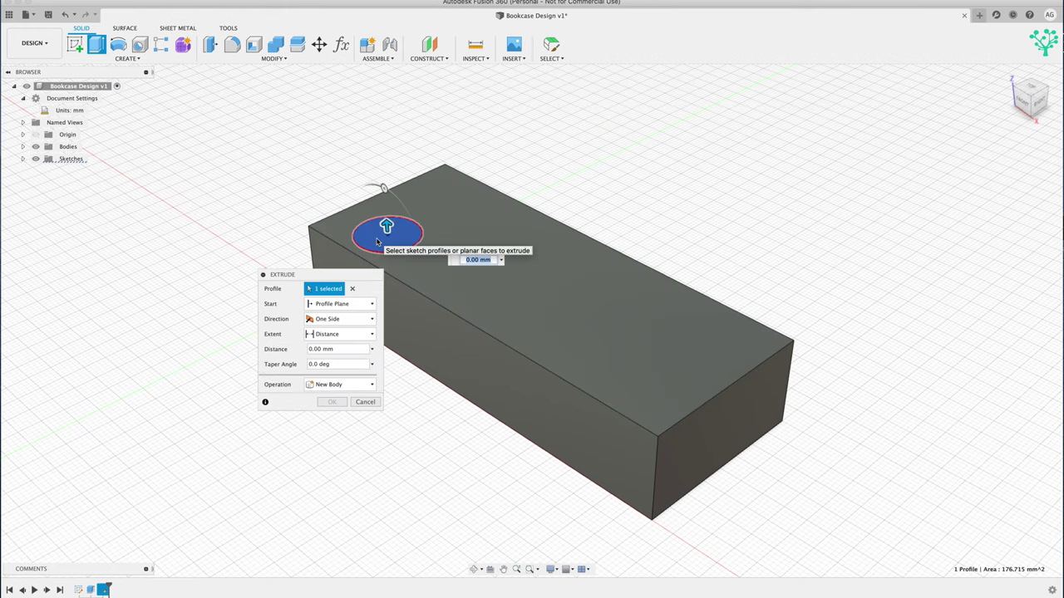
drag(380, 215, 384, 185)
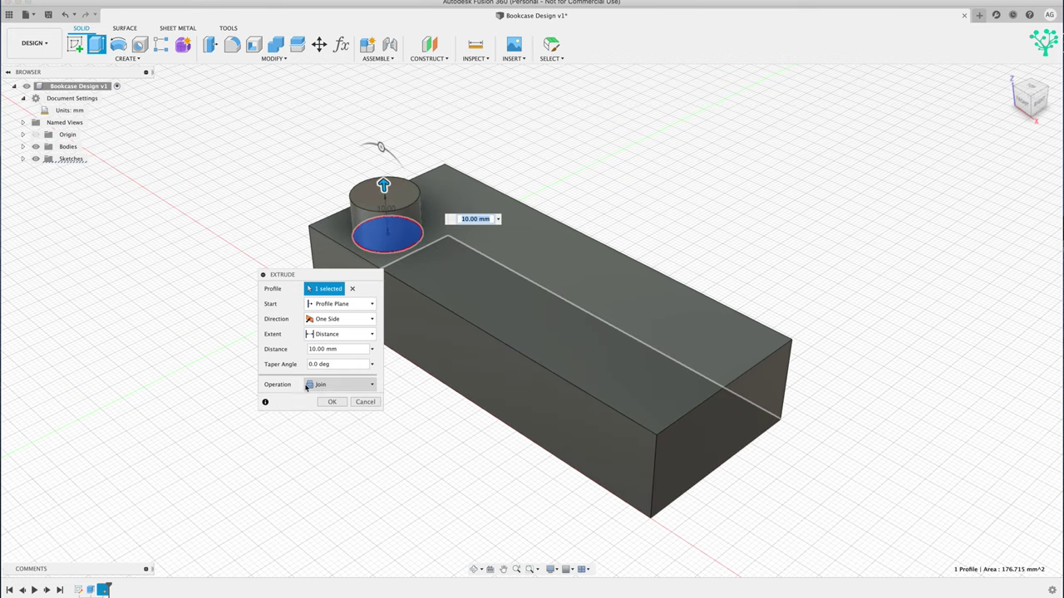
drag(384, 184, 384, 389)
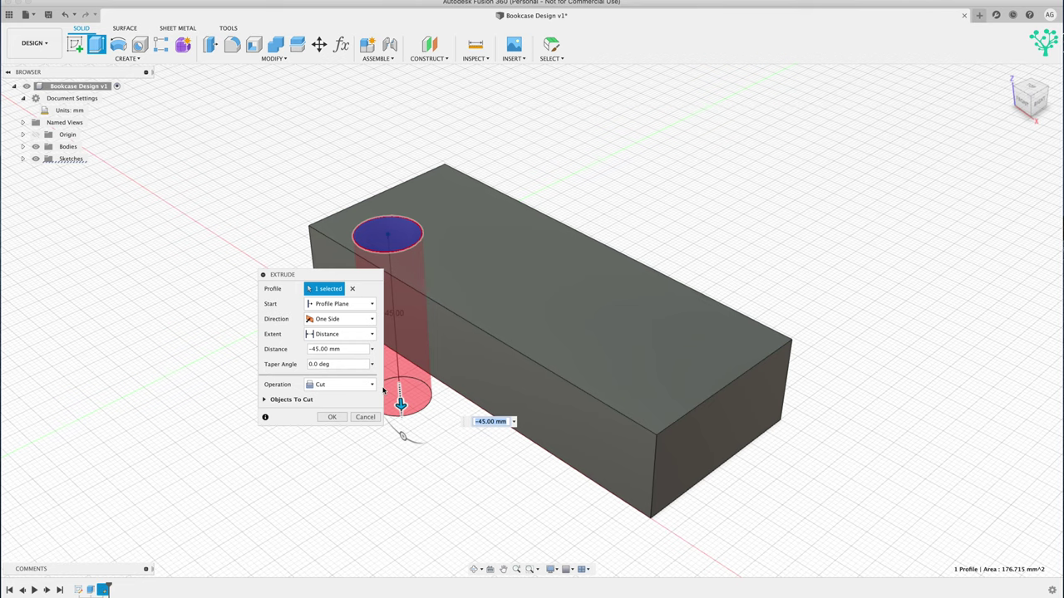
click(333, 417)
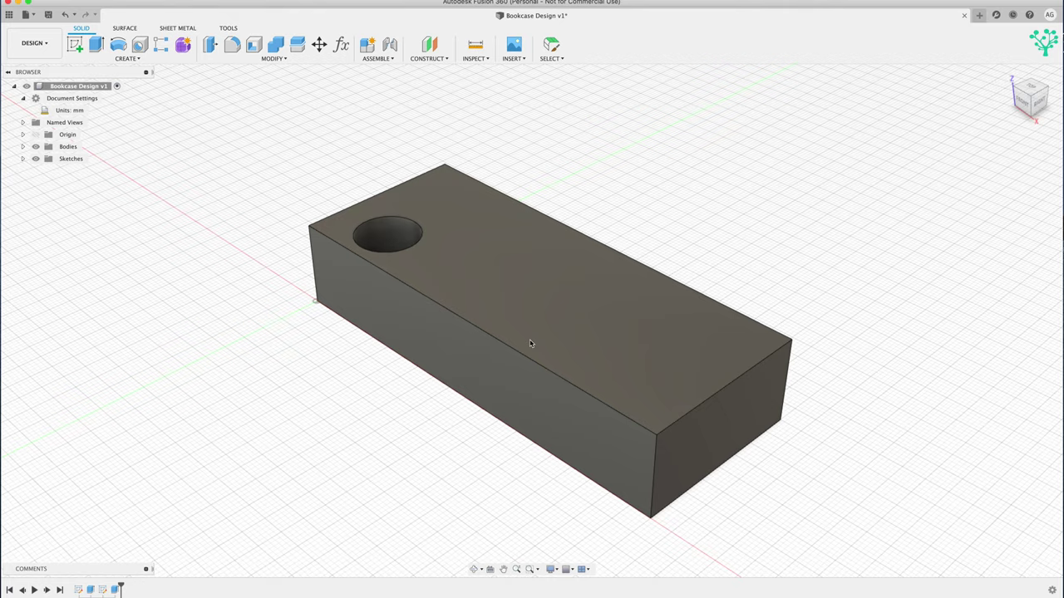
click(474, 570)
drag(401, 150, 588, 216)
key(Escape)
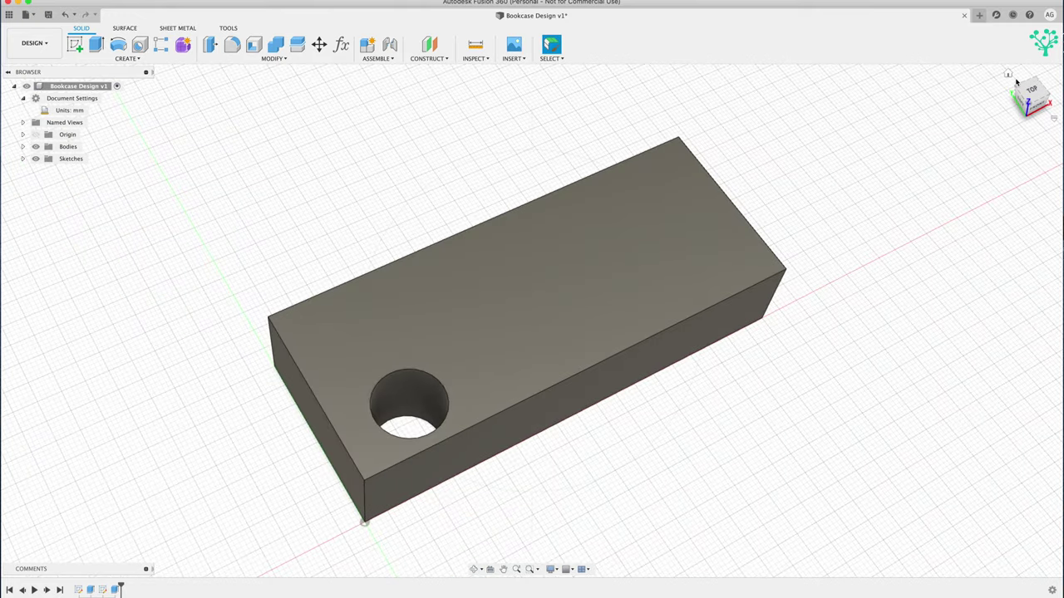
click(1009, 75)
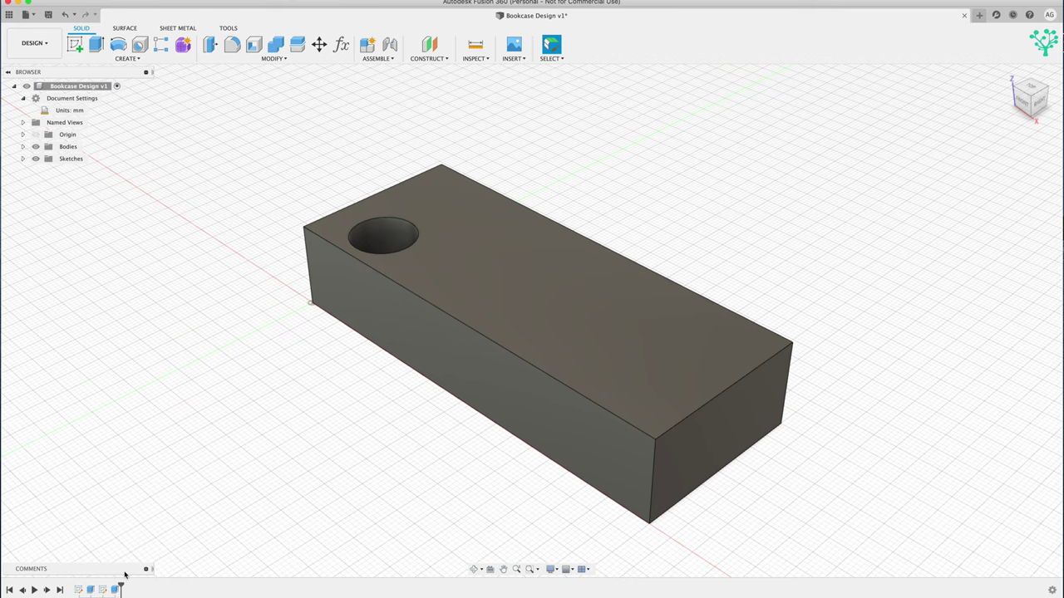
Roll back the timeline, edit Sketch1's 100 mm length to 200 mm, then replay history
drag(121, 587, 110, 589)
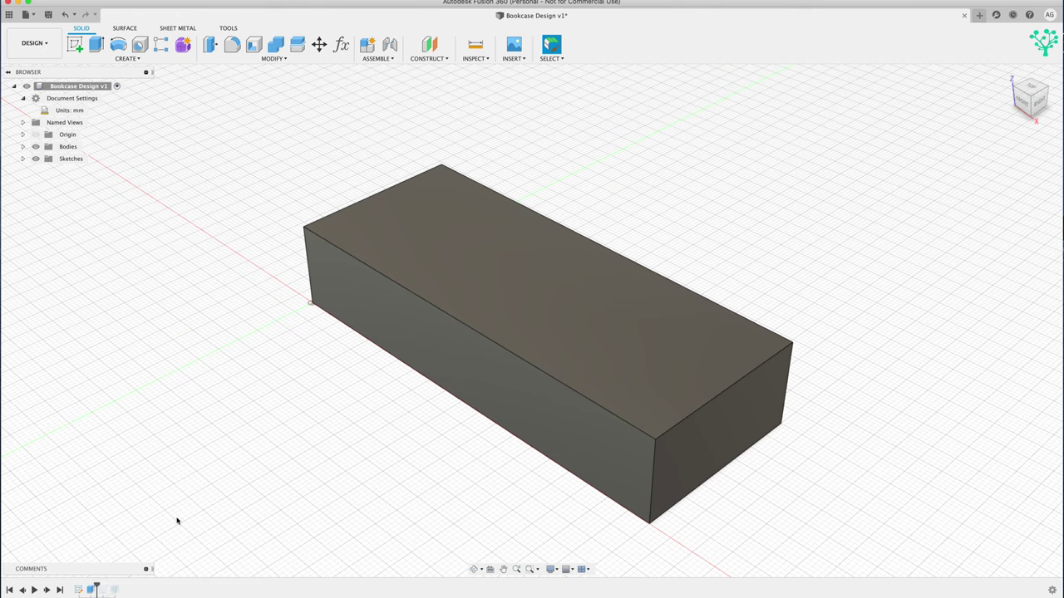
mouse_move(96, 584)
mouse_down()
mouse_move(72, 586)
mouse_move(97, 586)
mouse_up()
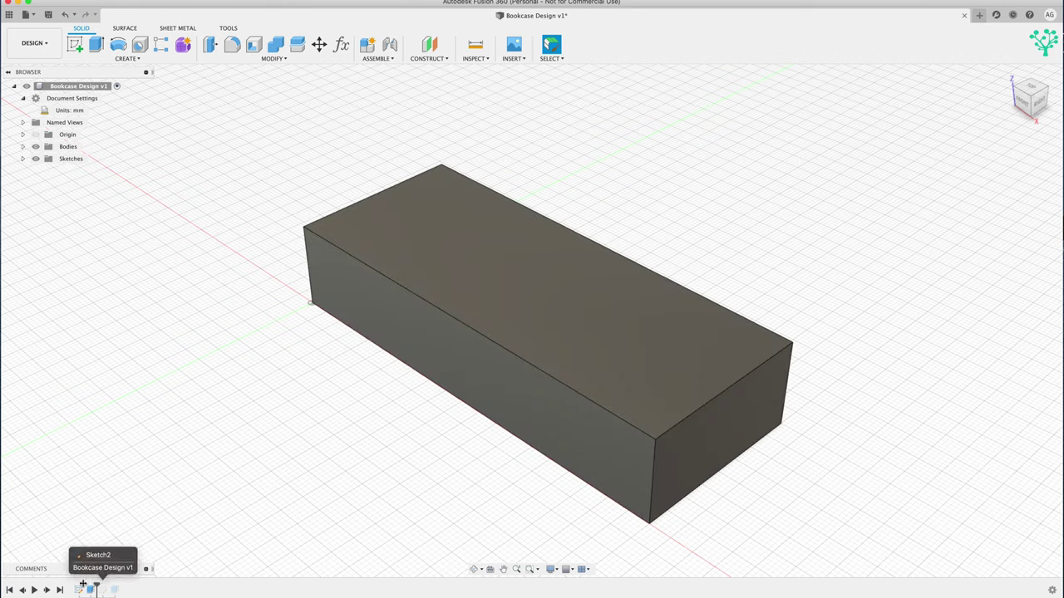
drag(96, 585, 84, 584)
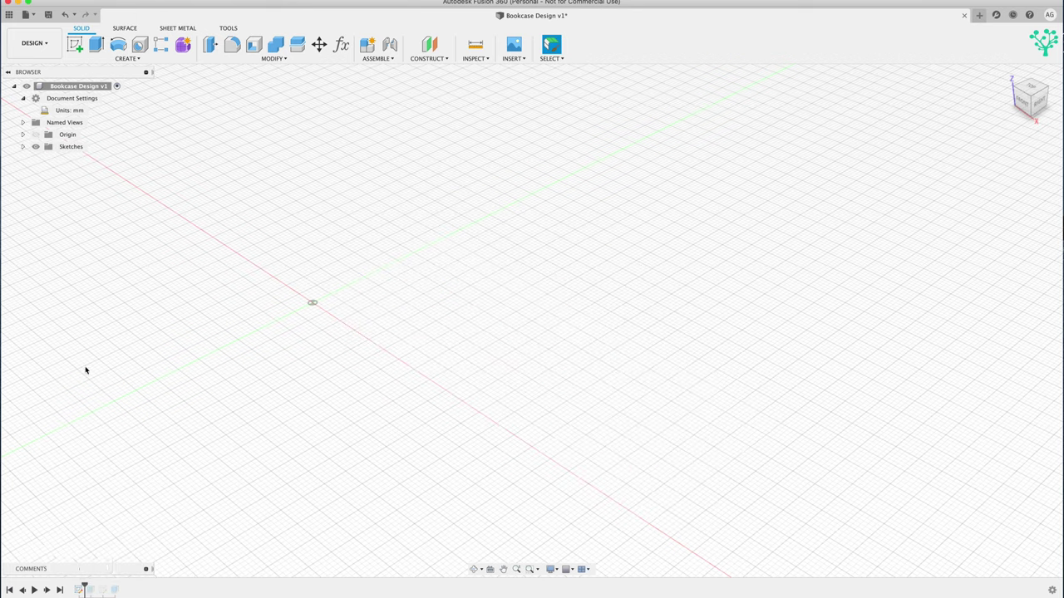
right_click(79, 589)
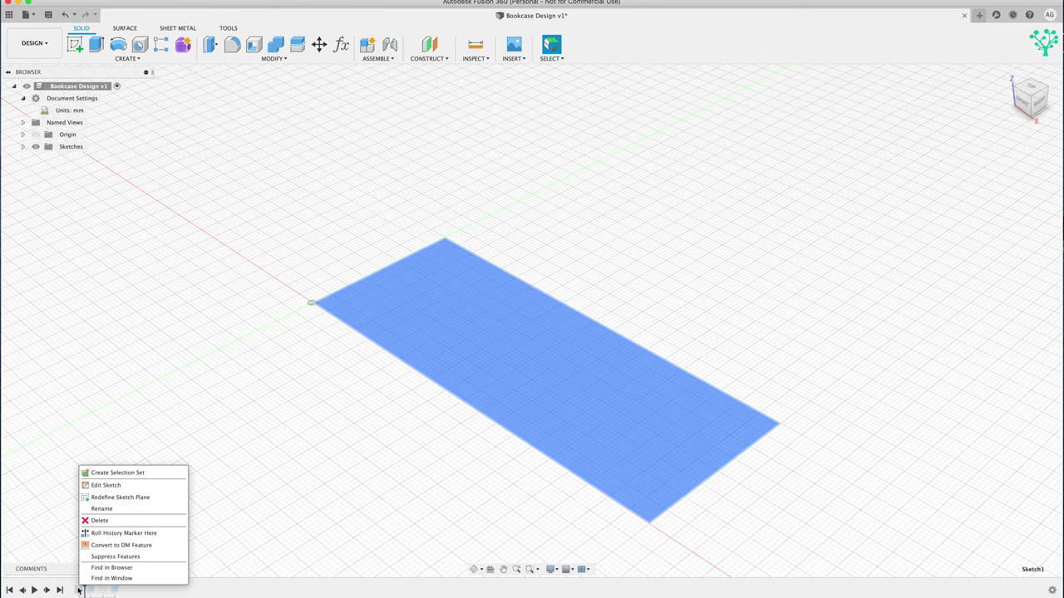
click(106, 485)
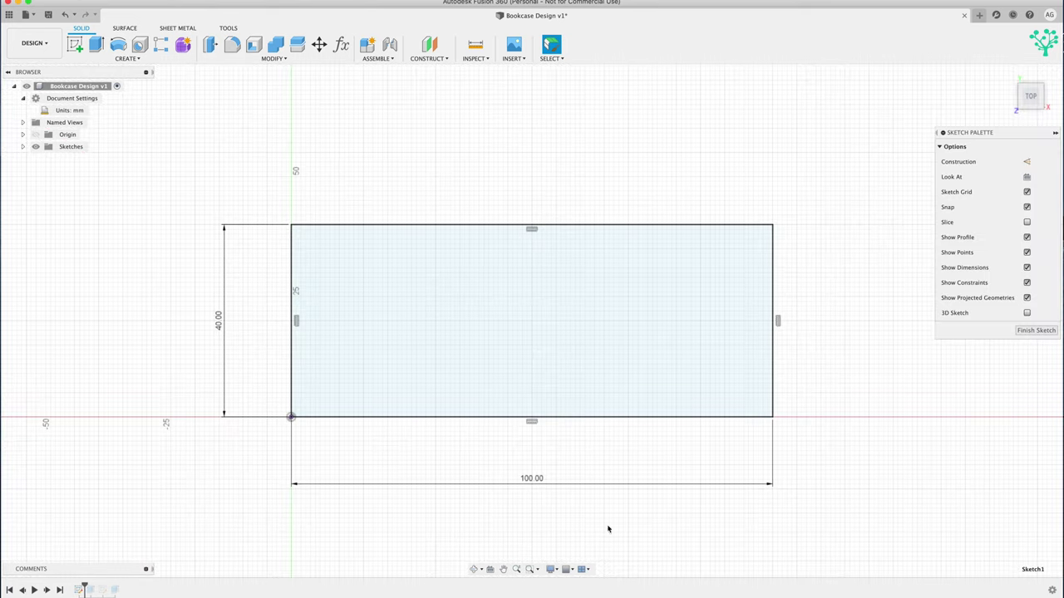
double_click(535, 480)
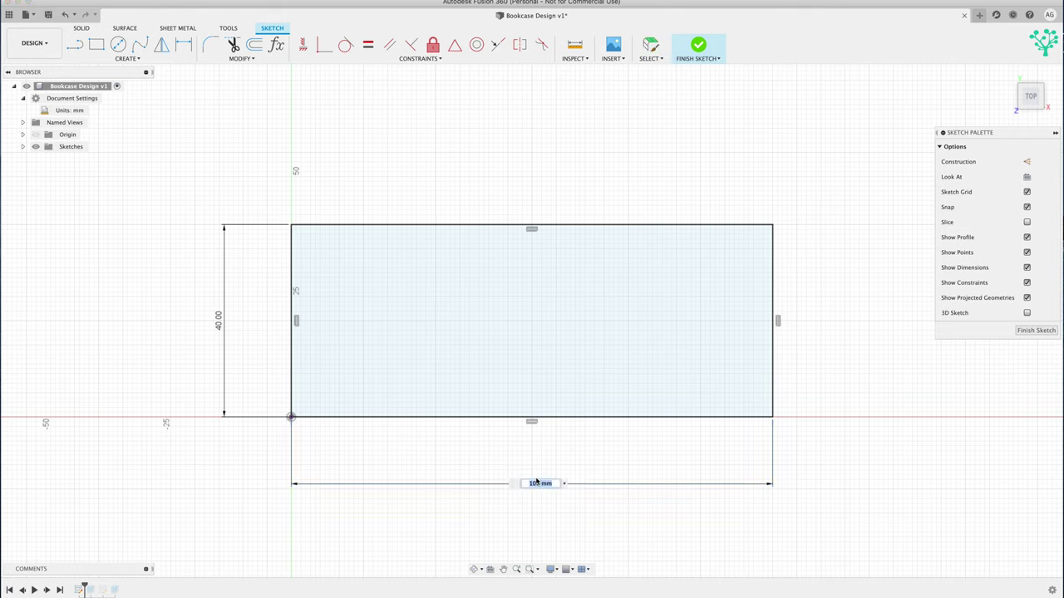
text(200)
click(1033, 330)
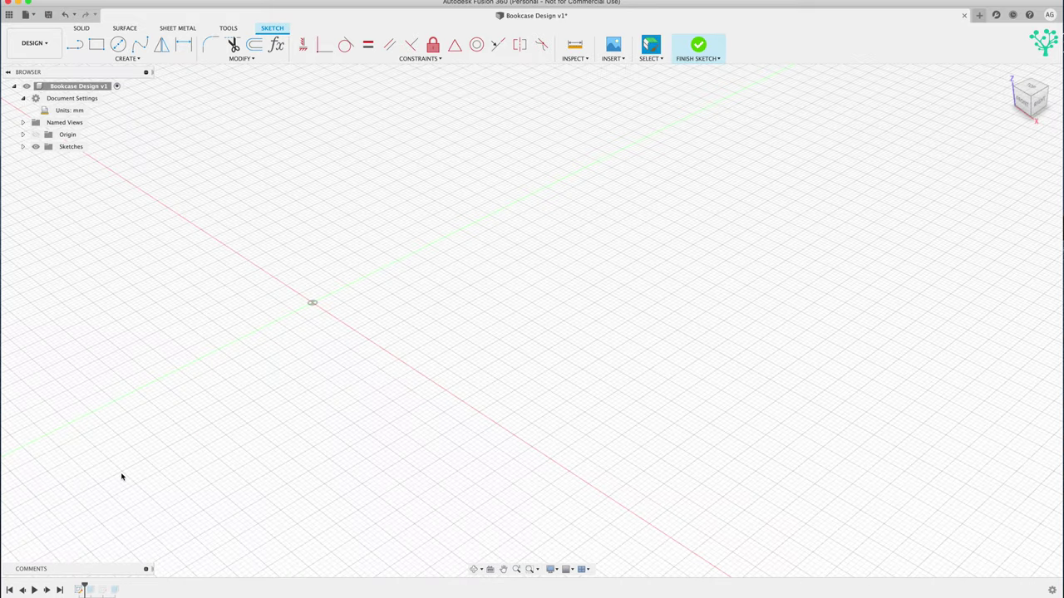
drag(86, 585, 121, 584)
scroll(515, 484, down, 5)
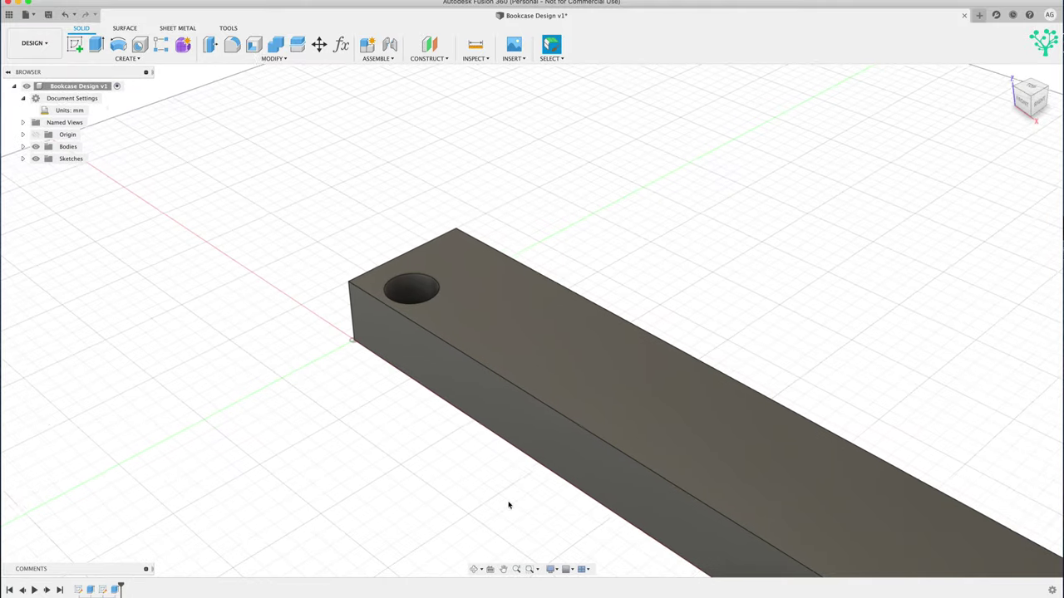
Pan the view so the whole 200 × 40 mm bar and its hole are visible
click(504, 569)
drag(579, 457, 460, 300)
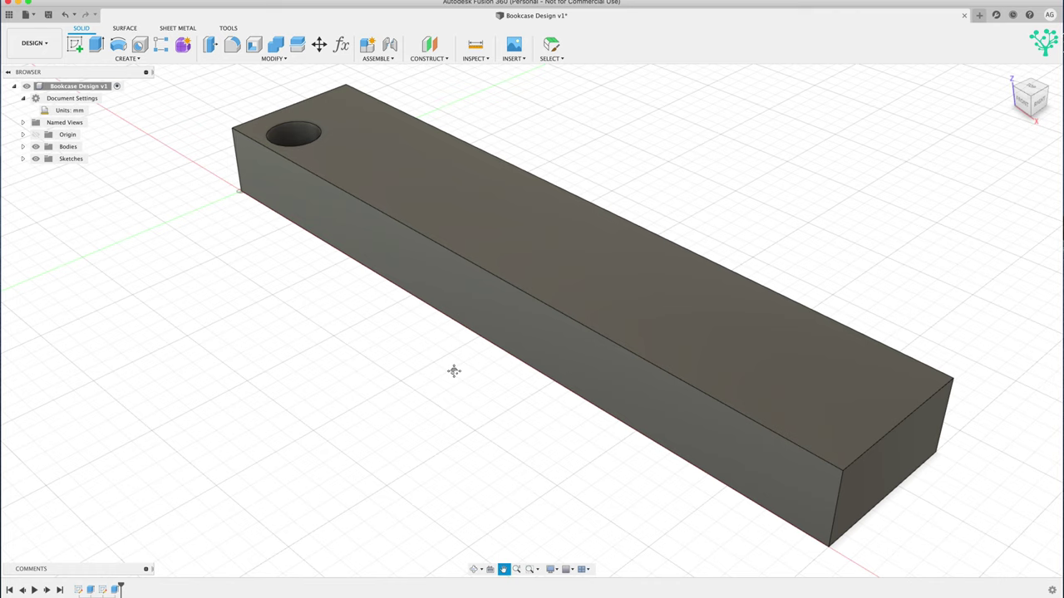
key(Escape)
In the Parameters dialog, change Sketch1's d2 expression from 40 to 80 mm
click(286, 60)
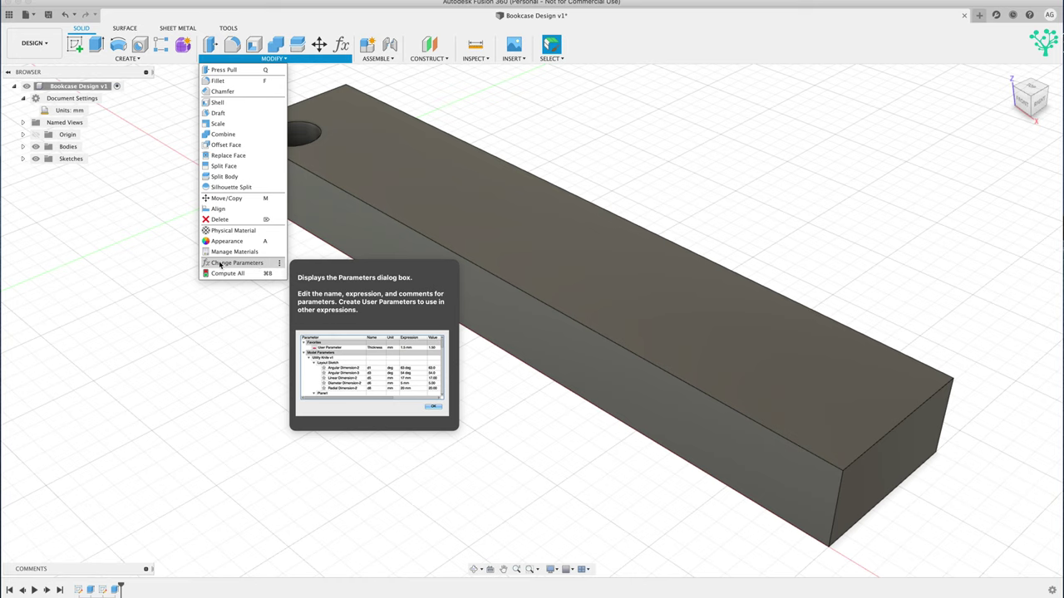
click(280, 264)
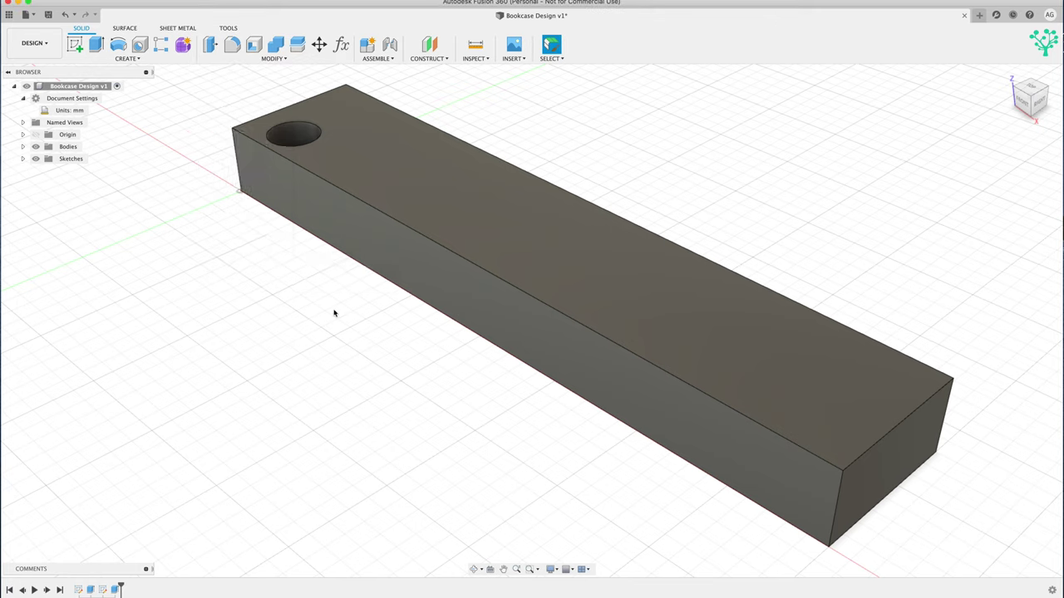
click(341, 45)
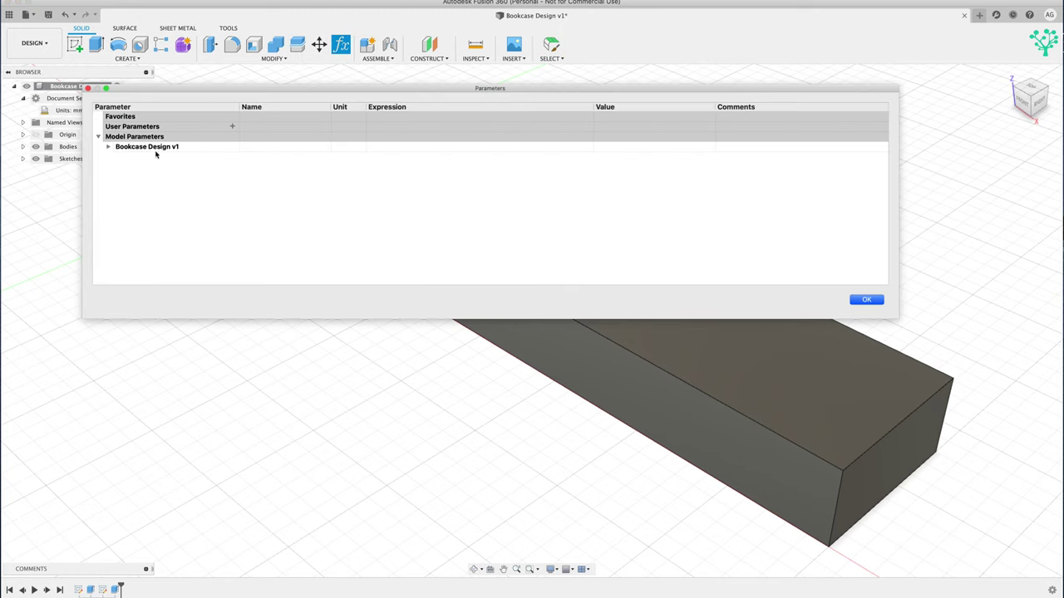
click(108, 146)
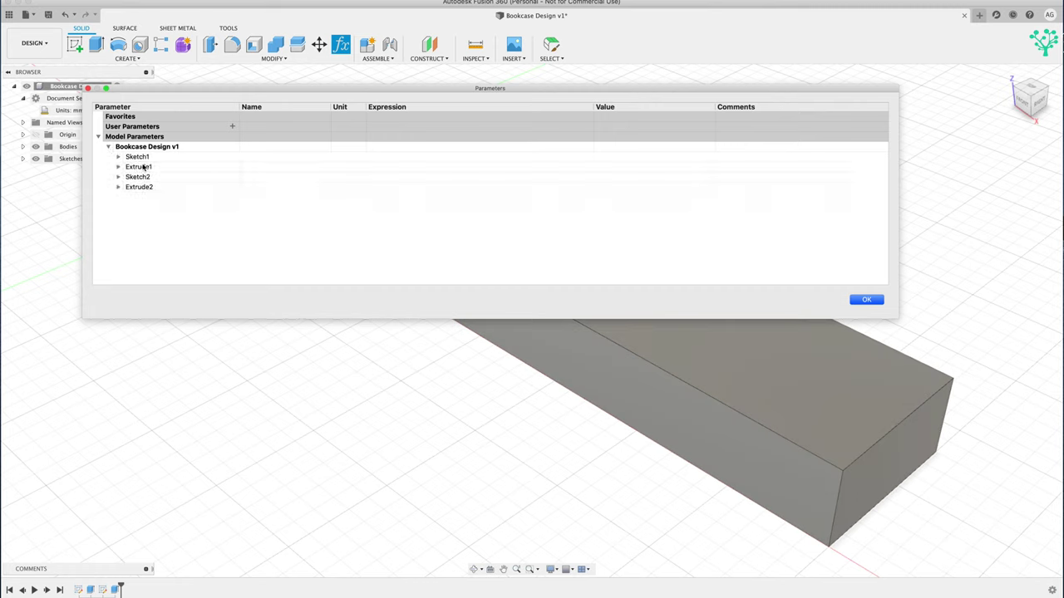
click(118, 157)
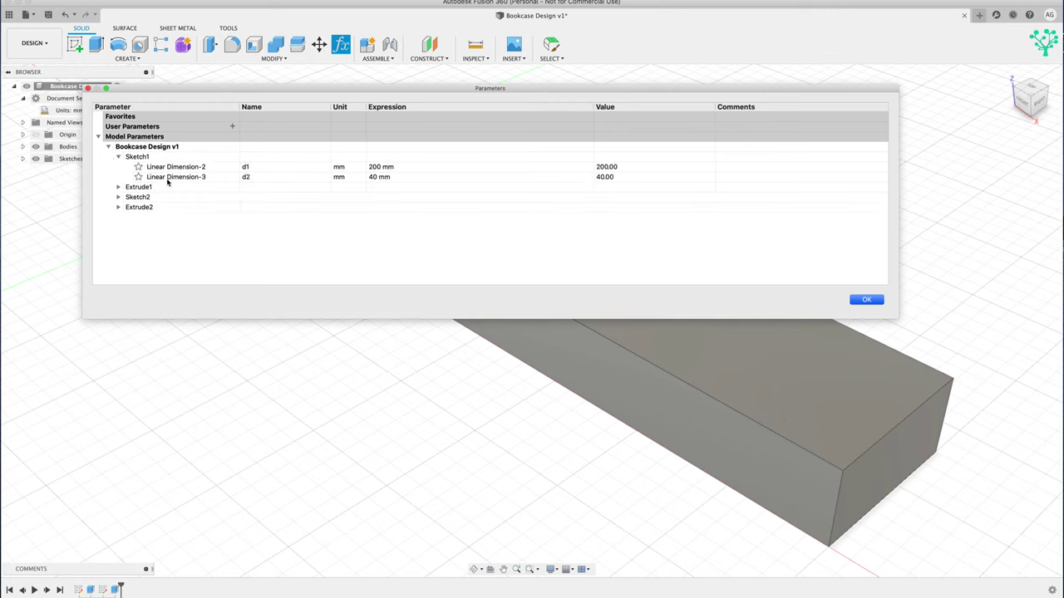
click(373, 179)
drag(379, 178, 360, 179)
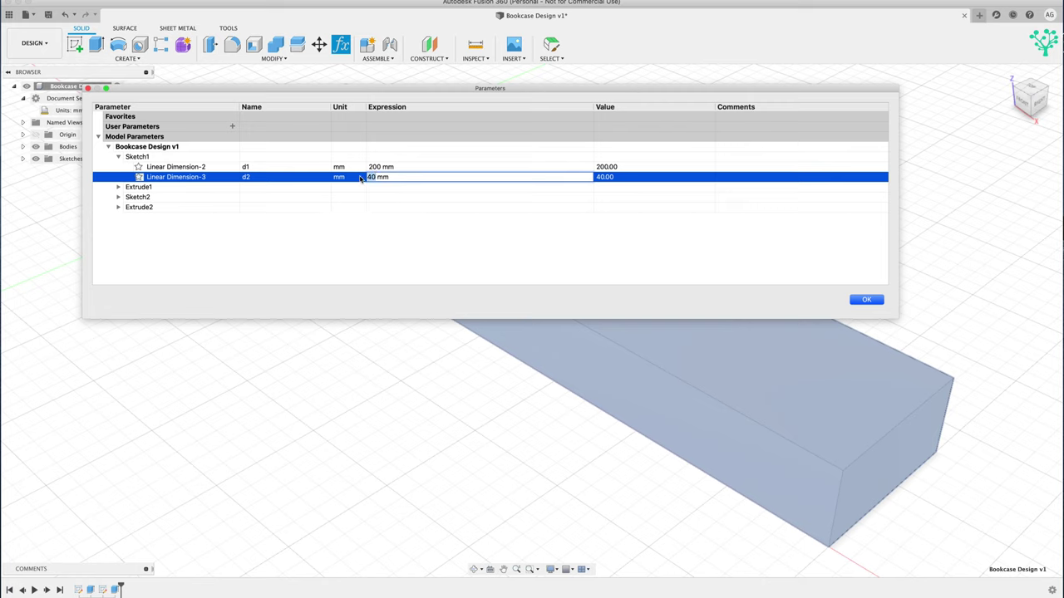
text(80)
key(Return)
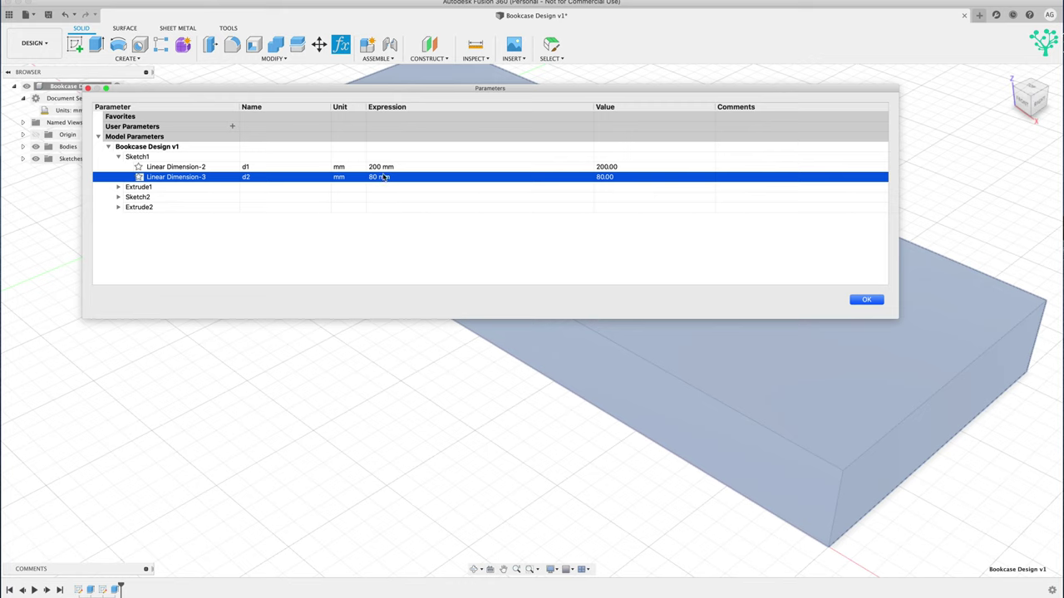
click(867, 300)
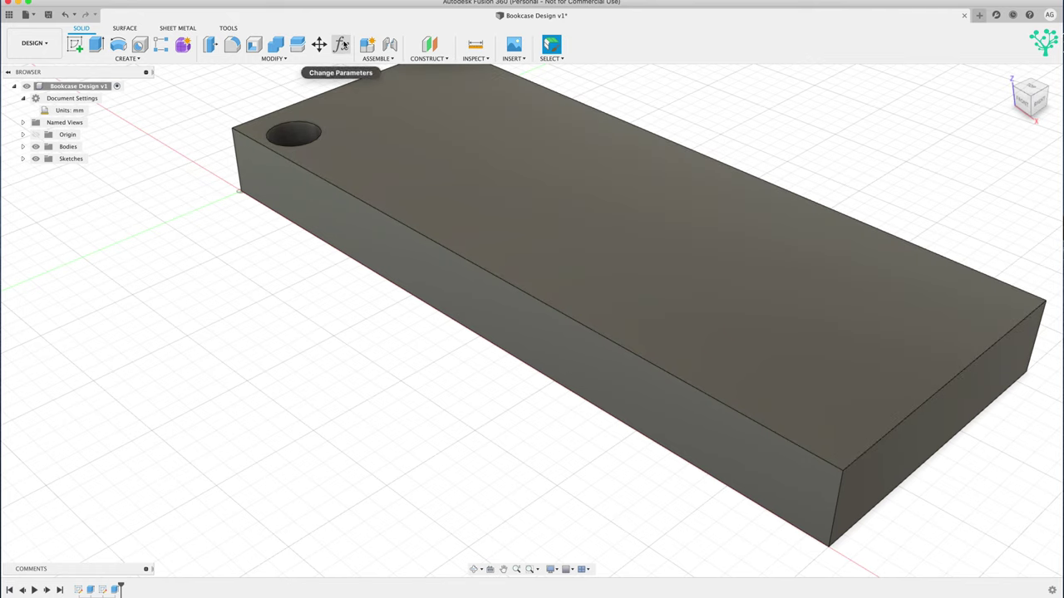
scroll(502, 158, down, 1)
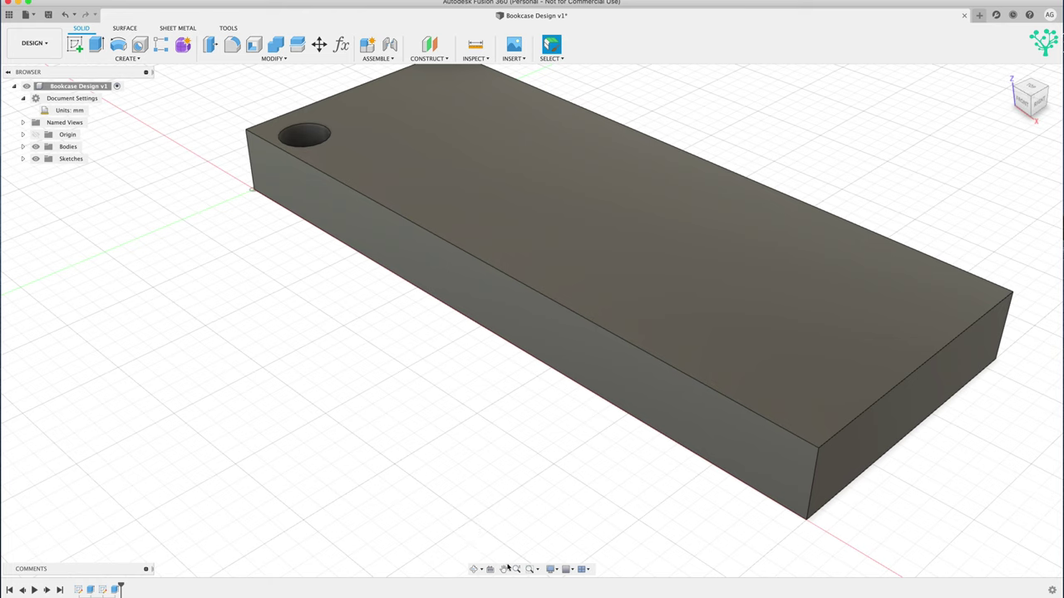
click(504, 569)
drag(442, 407, 454, 456)
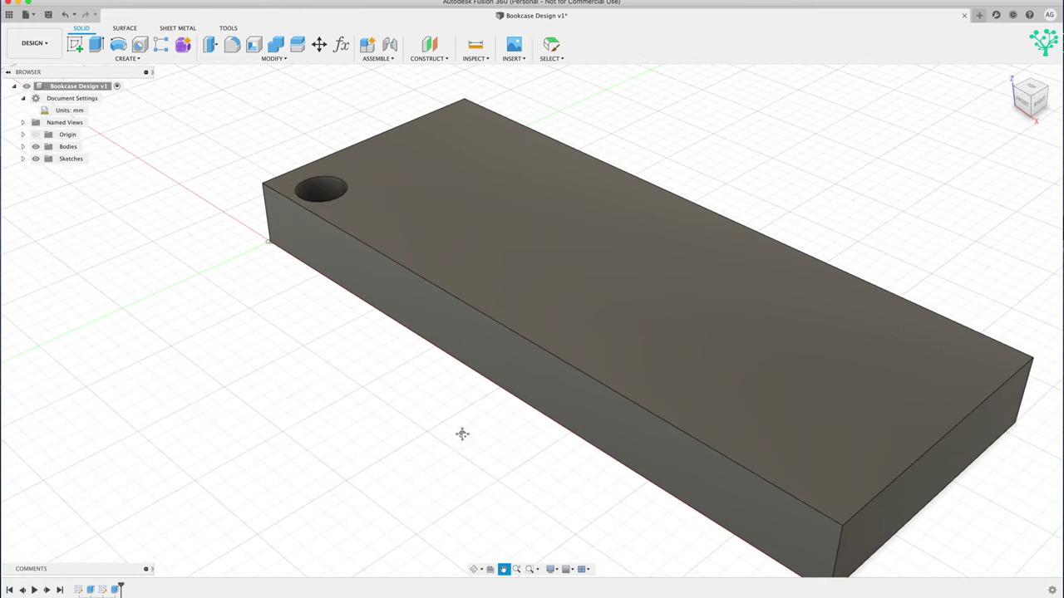
drag(484, 219, 480, 201)
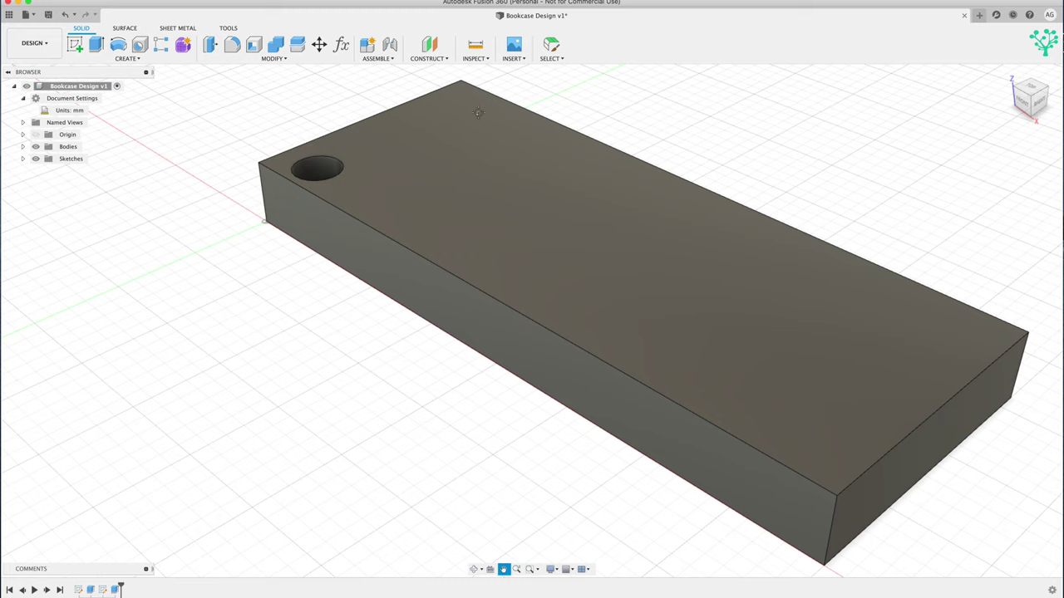
key(Escape)
click(23, 147)
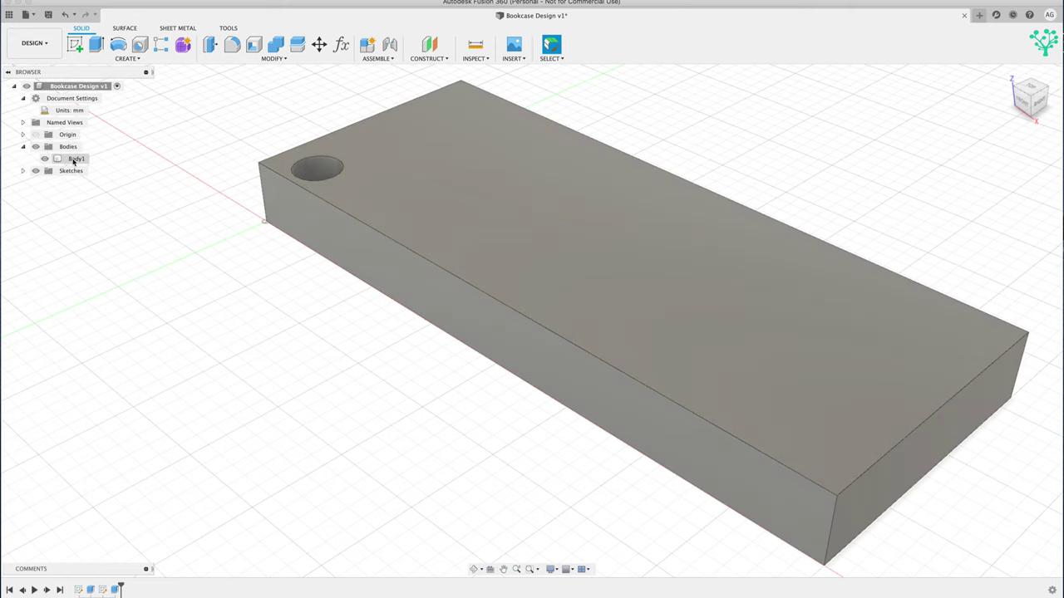
click(57, 161)
click(44, 159)
click(45, 160)
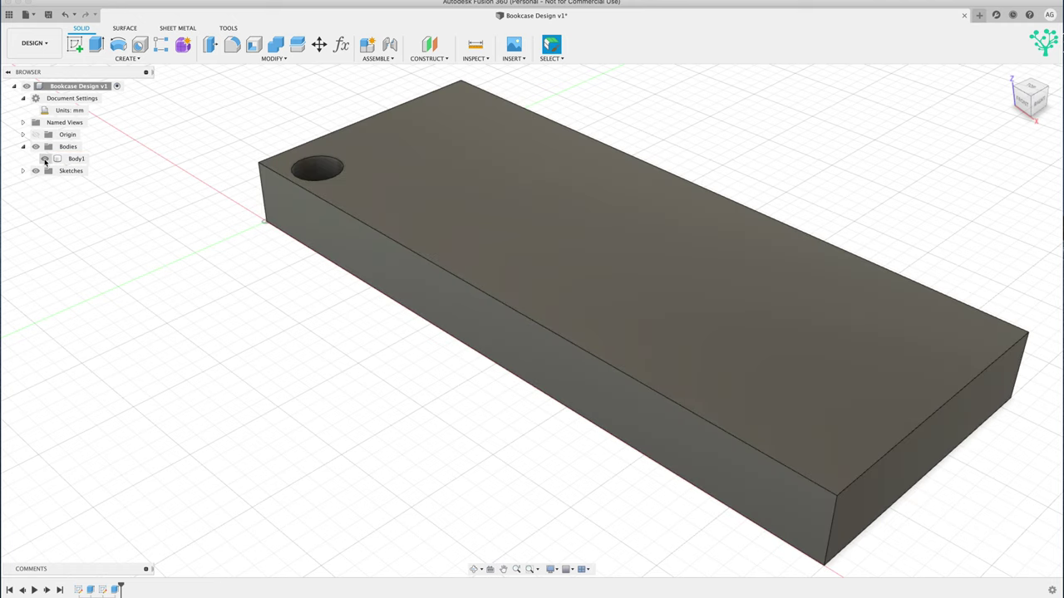
click(75, 159)
click(532, 503)
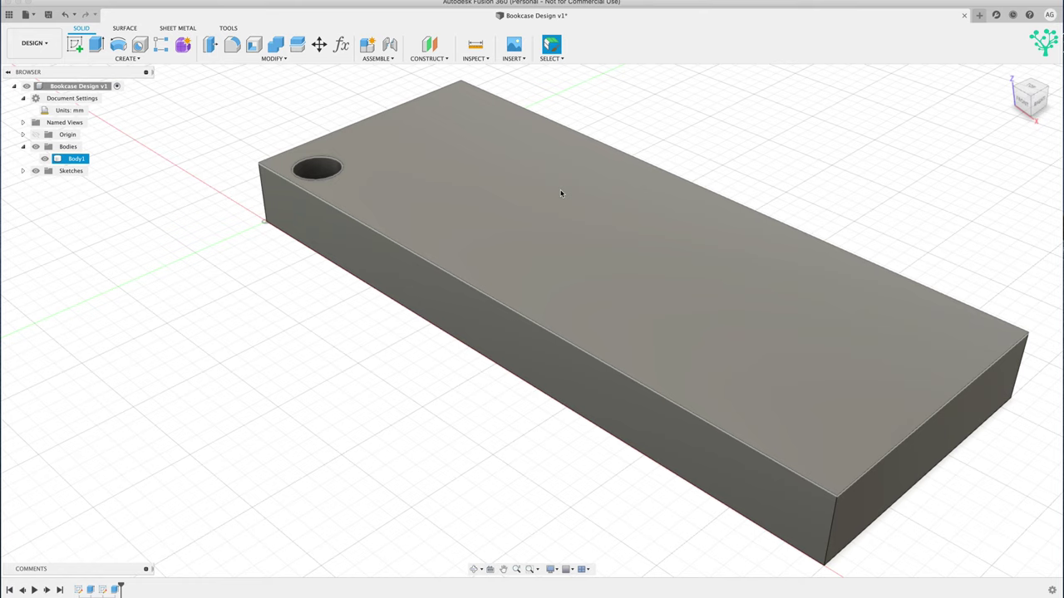
key(Left)
key(Left)
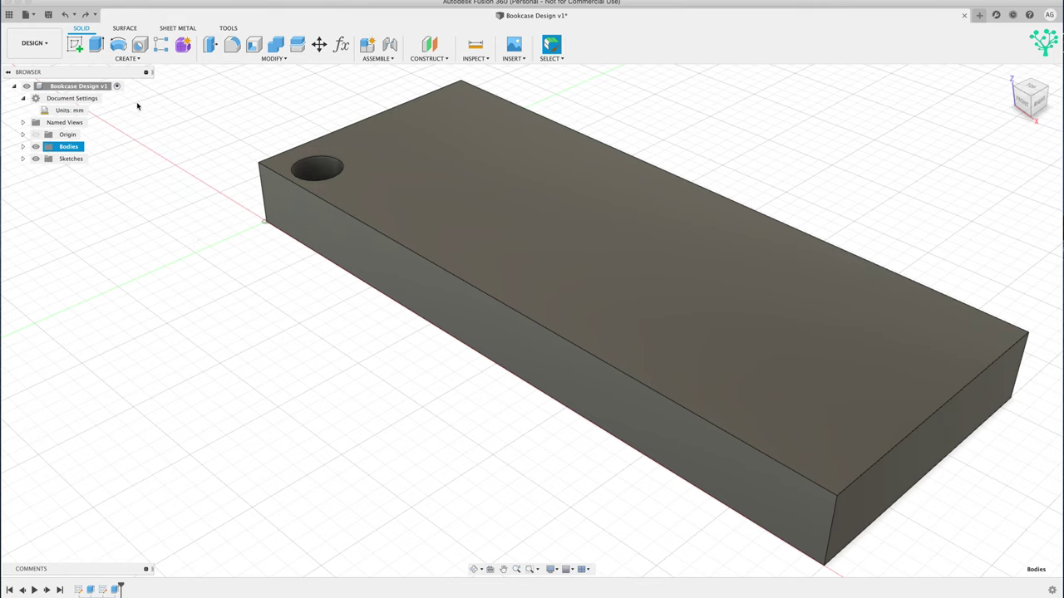
Convert the bodies into Component1:1 and open its context menu in the Browser
right_click(71, 150)
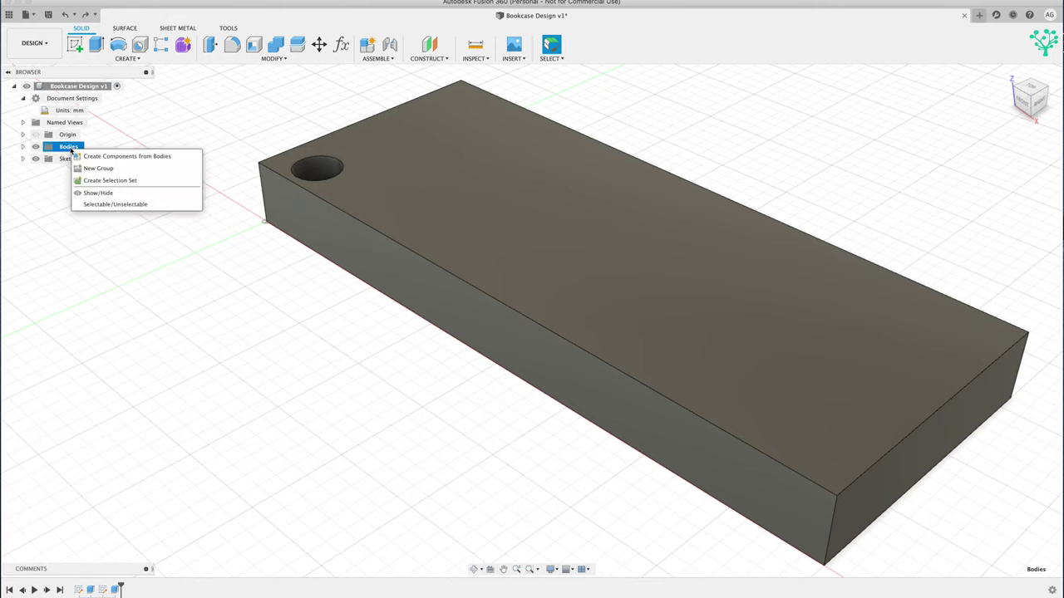
click(114, 156)
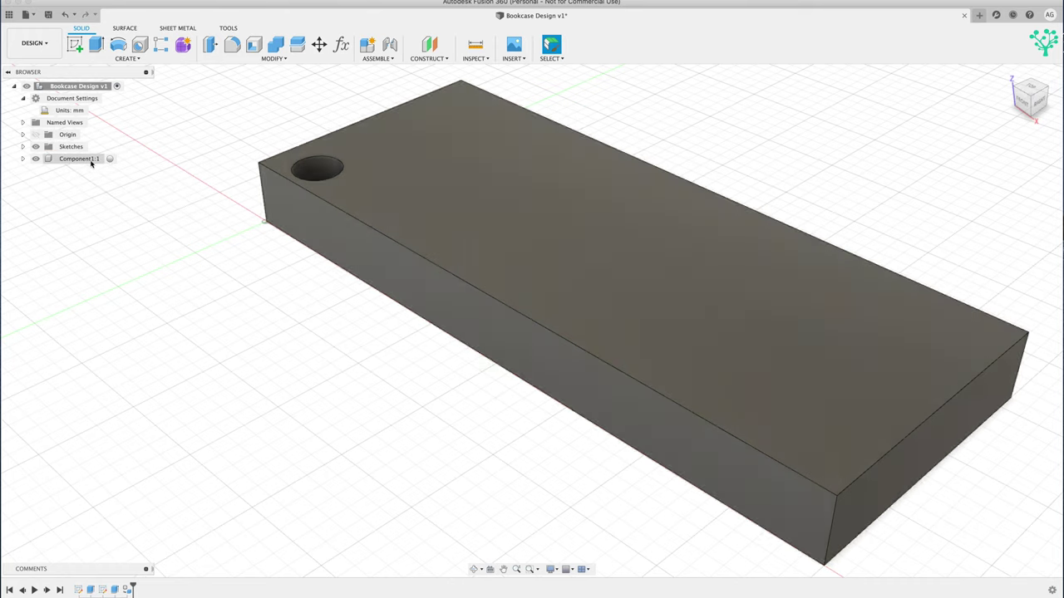
right_click(74, 161)
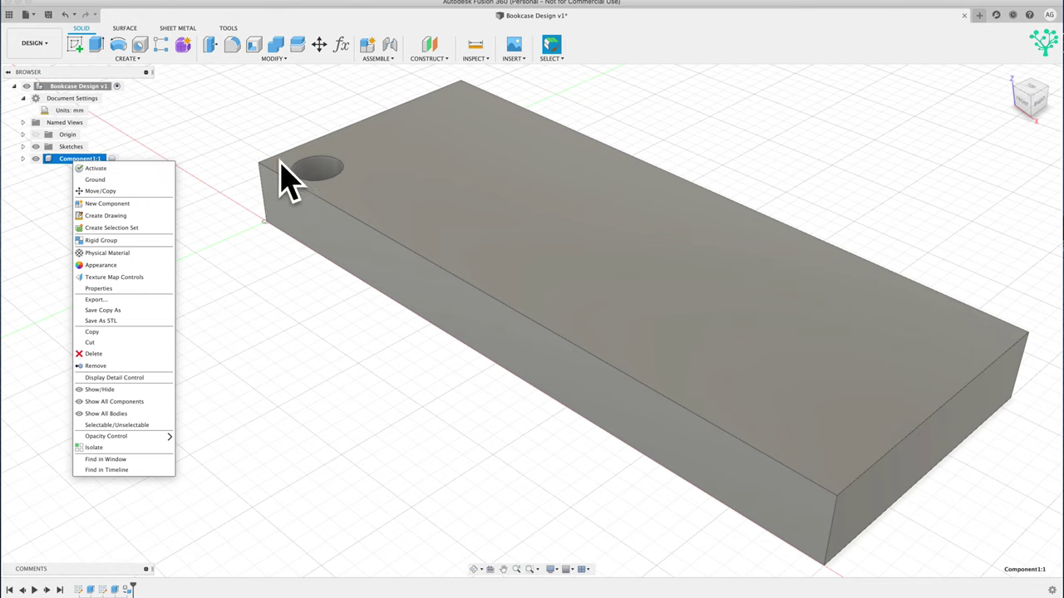
Step the timeline forward past Sketch2 and the hole cut, show Sketch2, then roll back
mouse_move(133, 588)
mouse_down()
mouse_move(70, 585)
mouse_move(96, 587)
mouse_up()
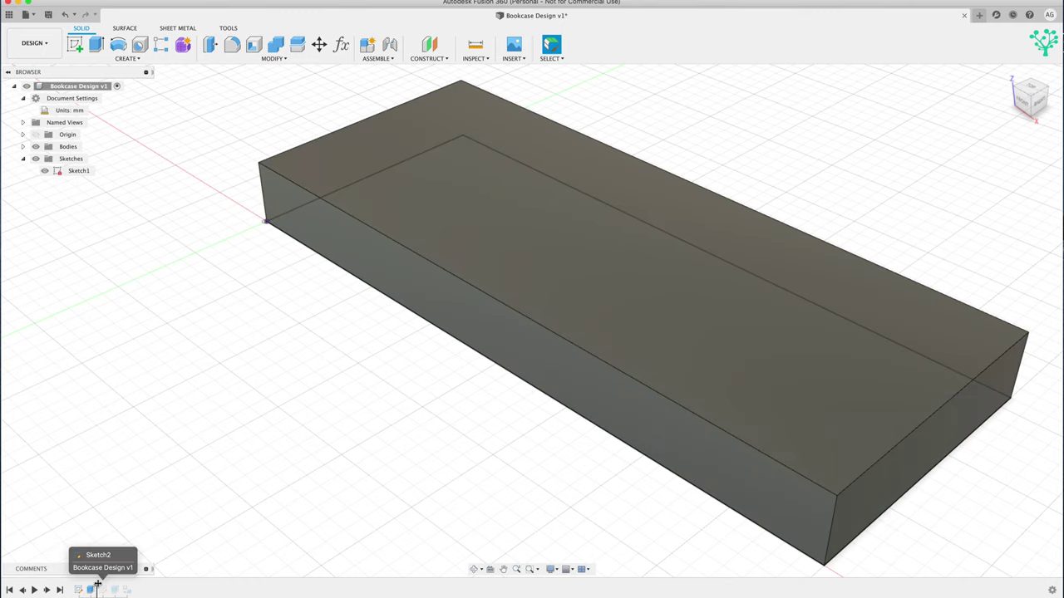
drag(107, 585, 109, 587)
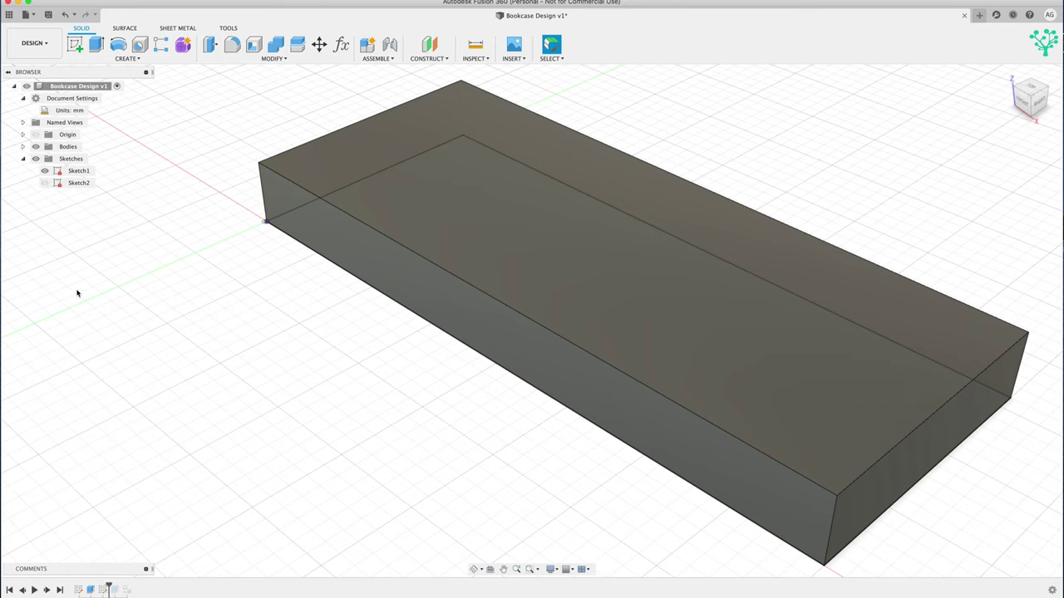
click(44, 183)
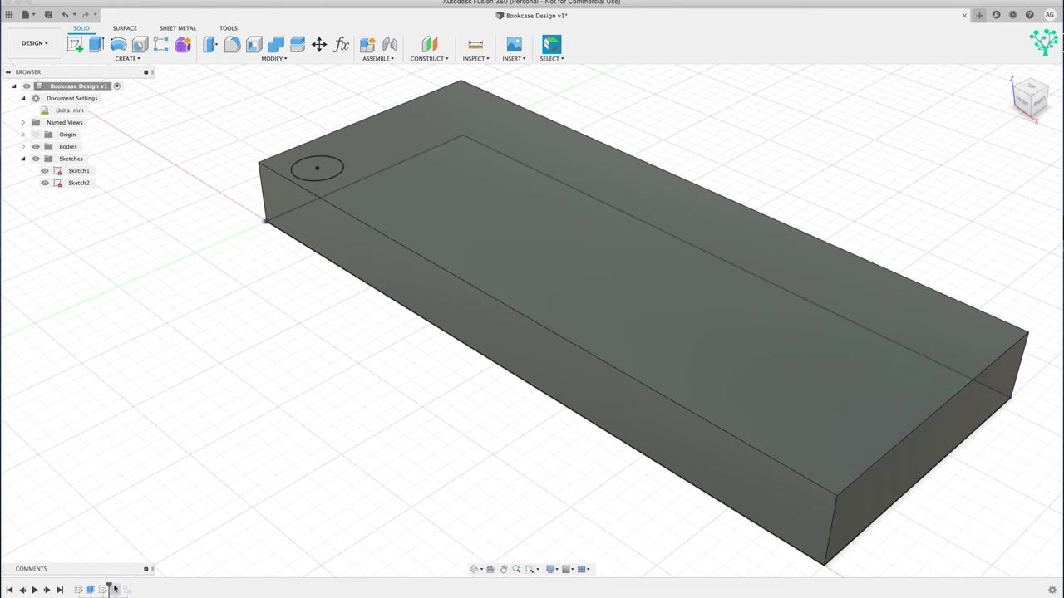
drag(110, 587, 131, 587)
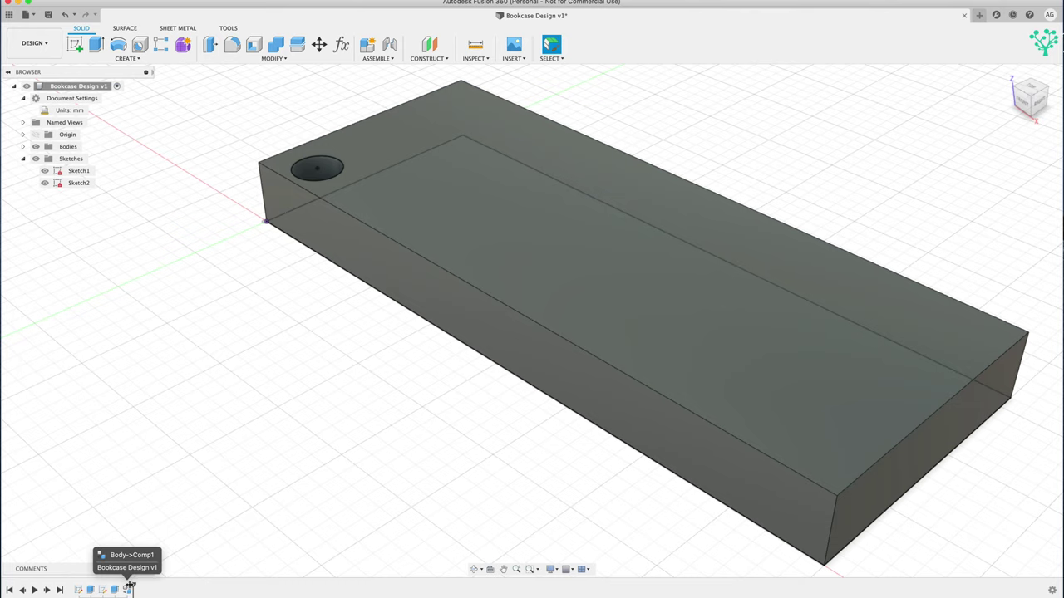
click(130, 587)
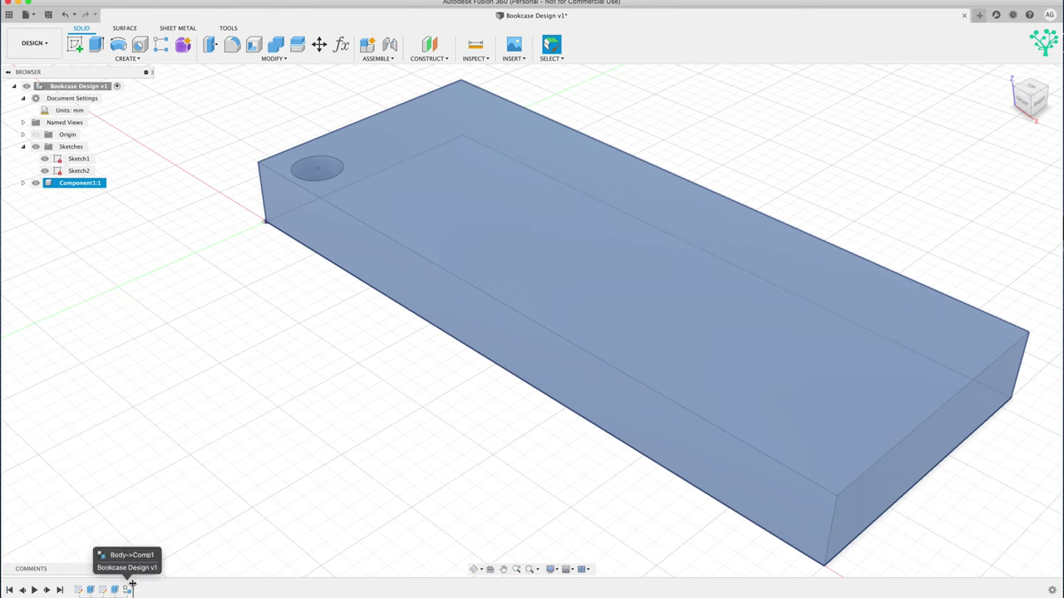
drag(127, 584, 65, 580)
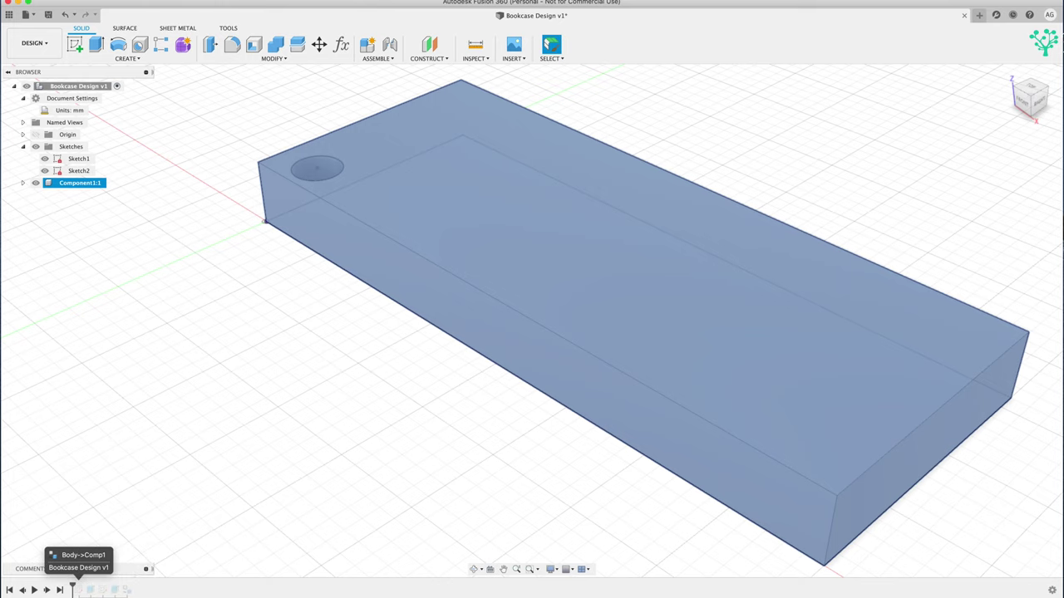
Roll the design history back to before the first sketch
right_click(76, 589)
right_click(77, 590)
key(Escape)
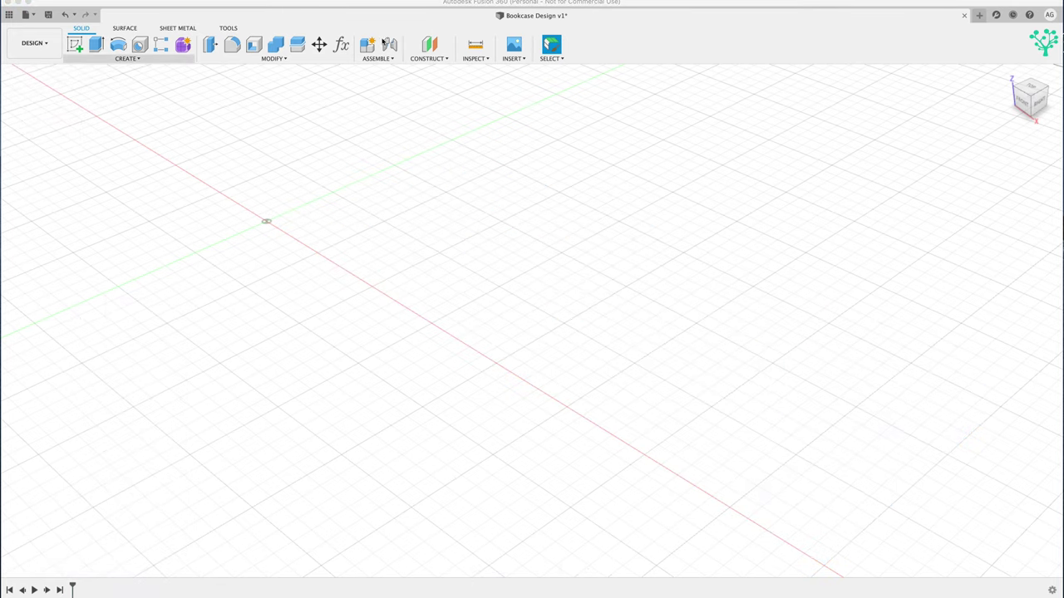
Open the empty Parameters dialog and check page 3 of the bookcase drawing PDF
click(341, 44)
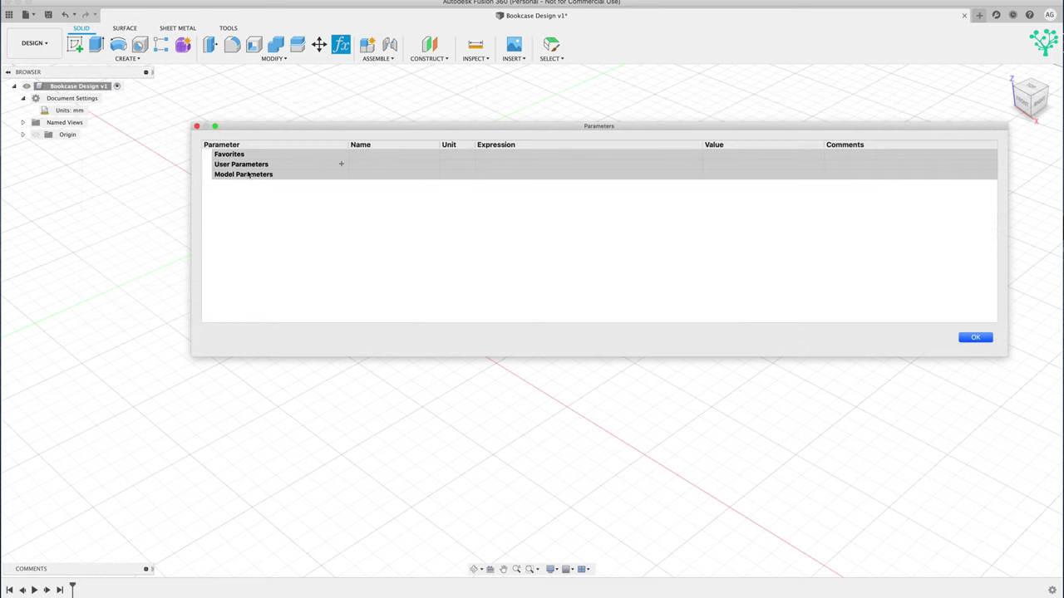
key(super+Tab)
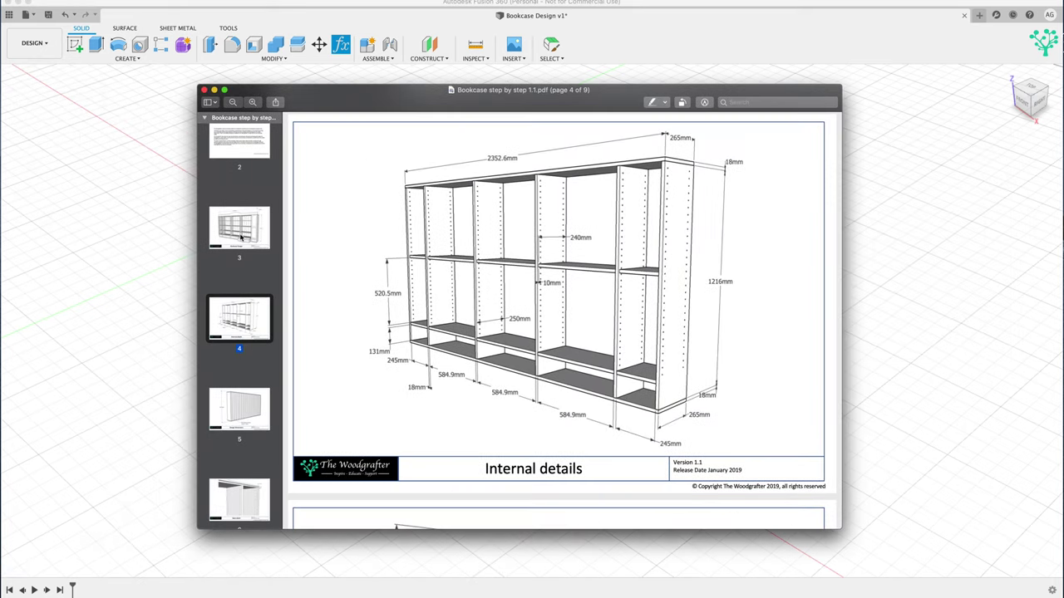
click(241, 237)
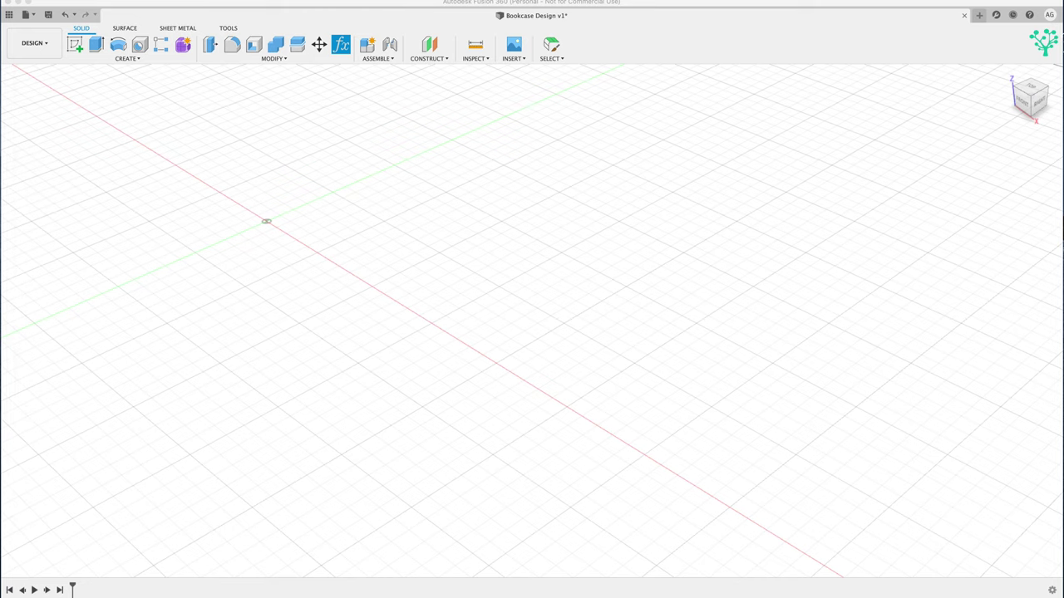
Add user parameter Bookcaseheight = 1252 mm with comment 'Height'
click(340, 44)
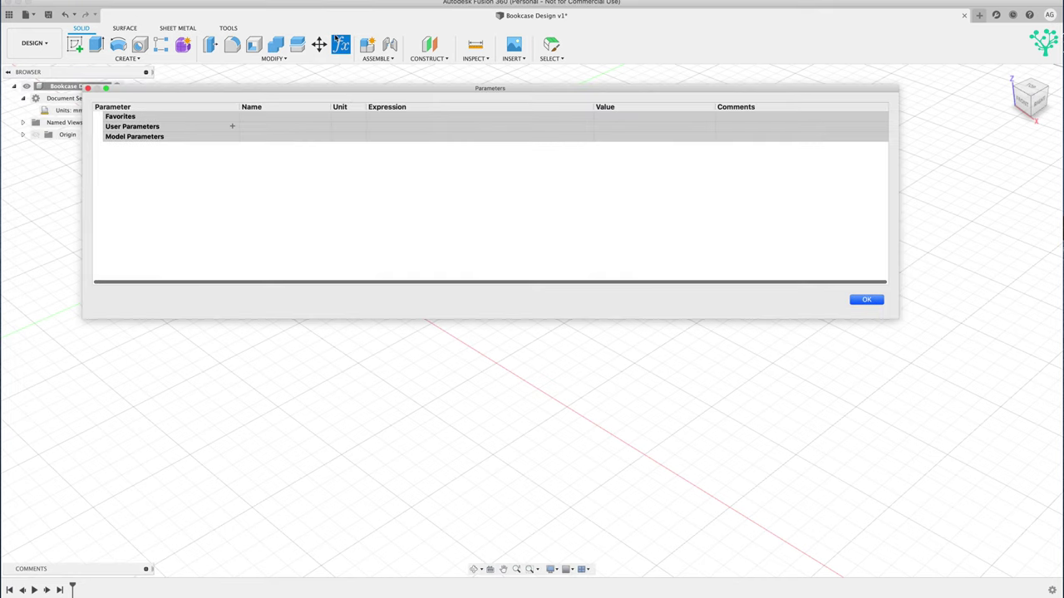
click(232, 126)
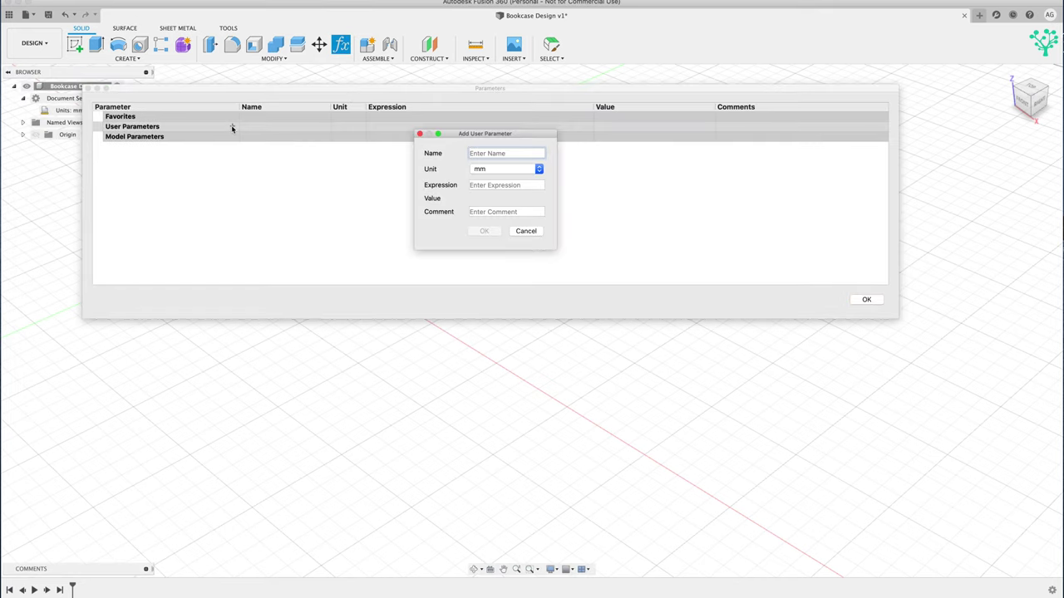
text(BookcaseHeight)
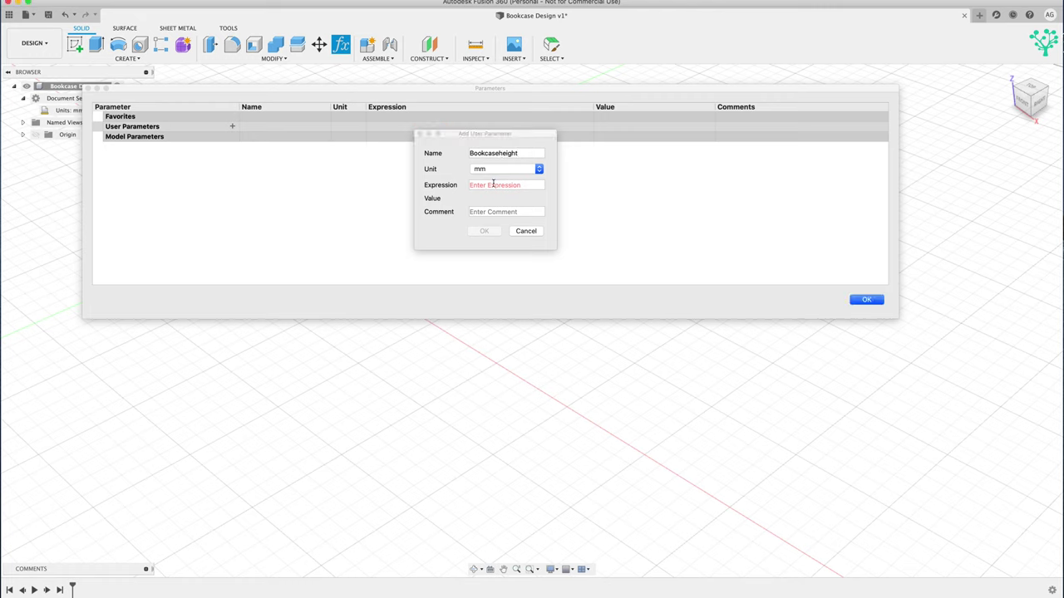
click(484, 185)
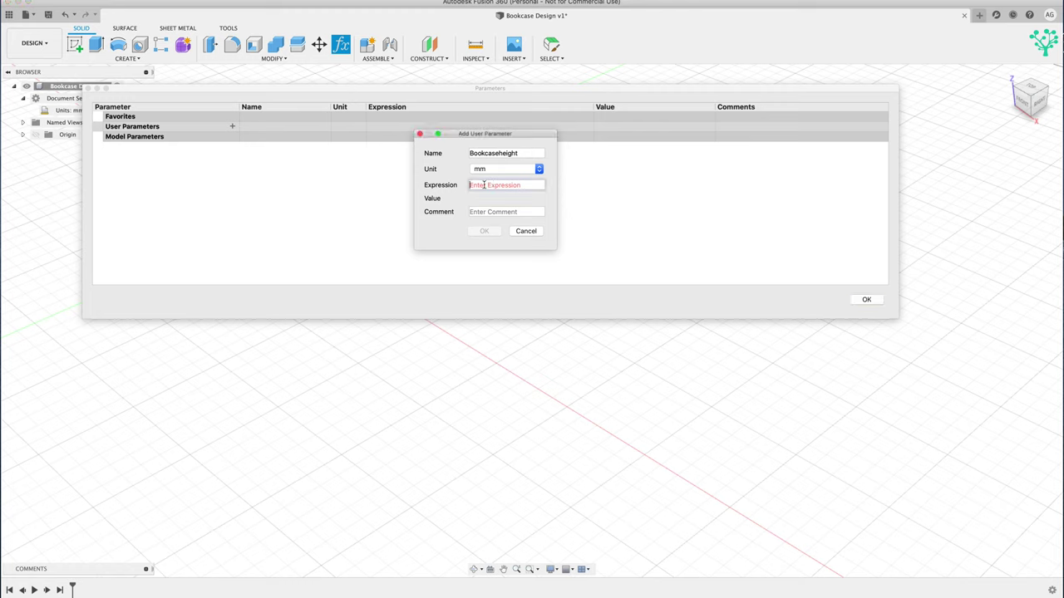
text(1252)
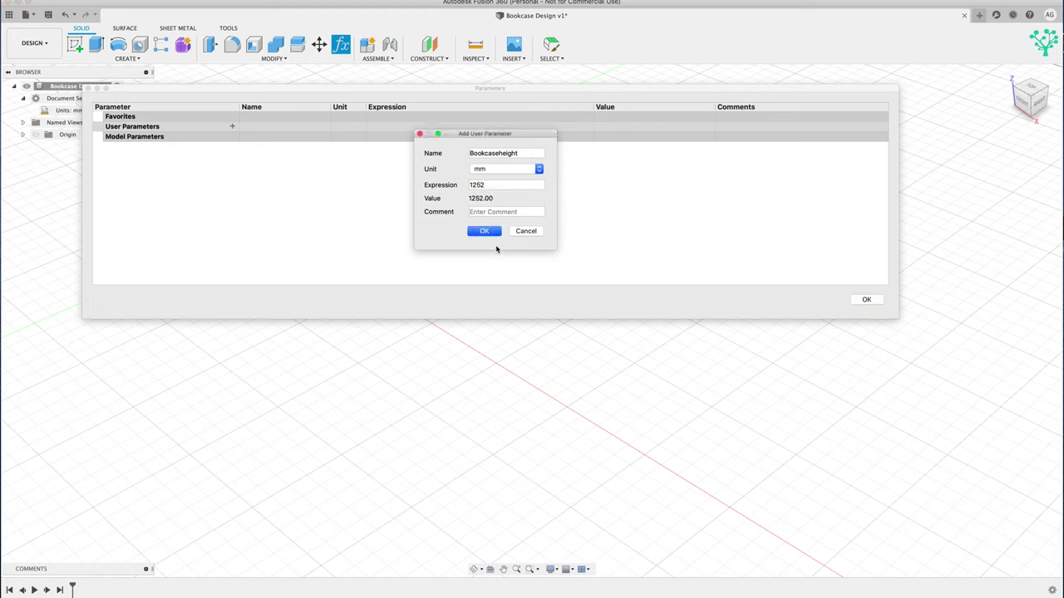
click(486, 211)
text(Height)
click(486, 232)
click(486, 232)
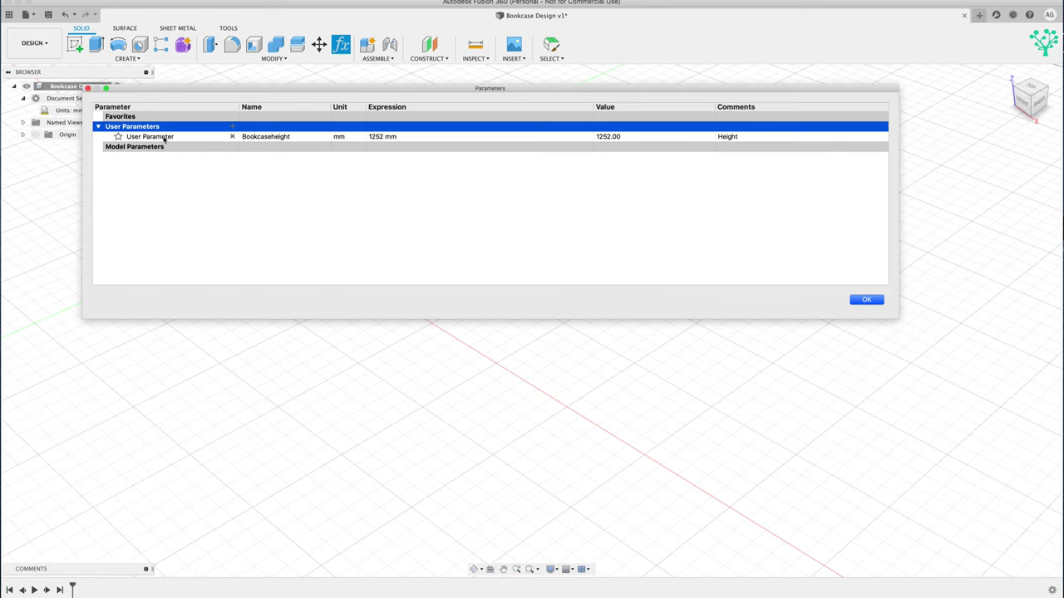
click(381, 137)
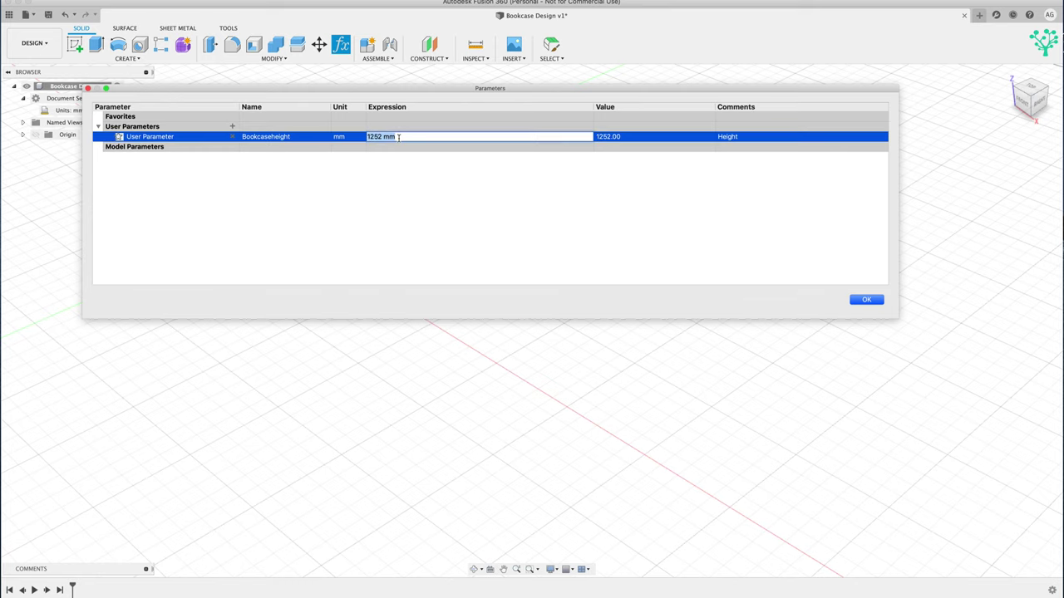
click(391, 159)
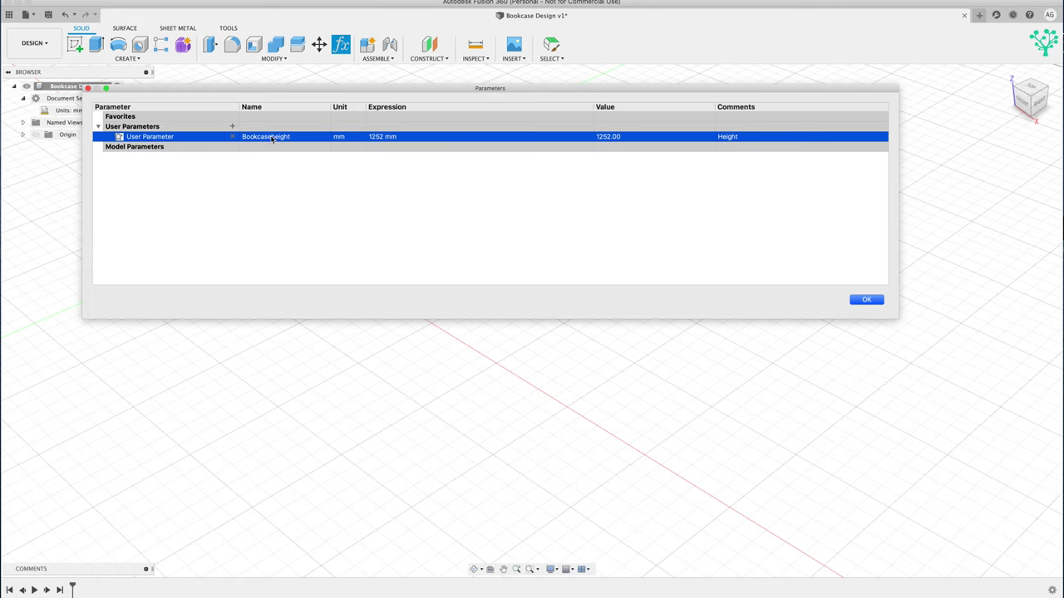
Add user parameter Bookcasewidth = 265 mm with comment 'Width'
click(232, 127)
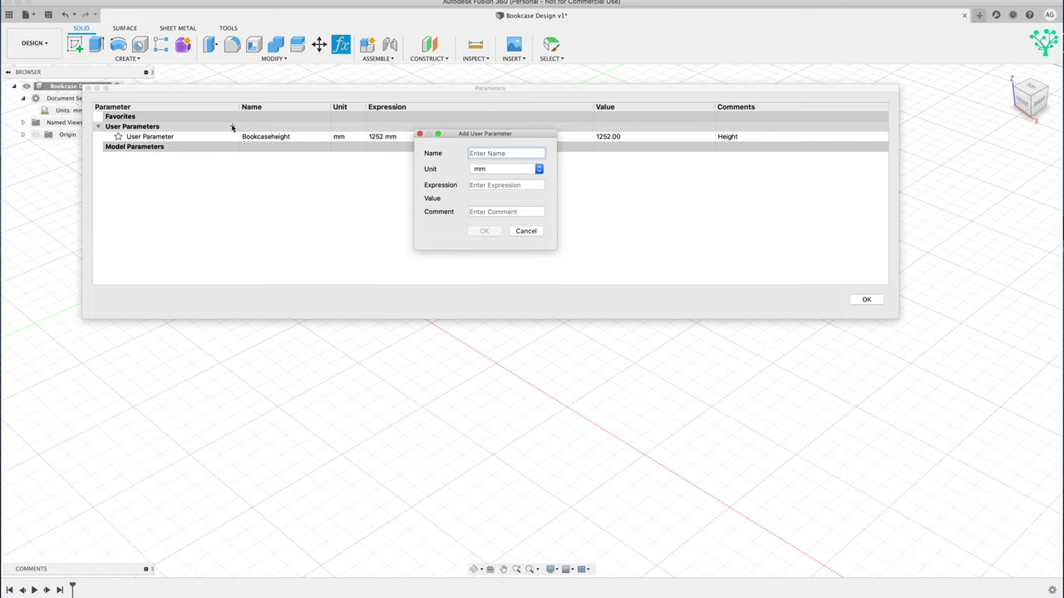
text(Bookcasewidth)
click(478, 184)
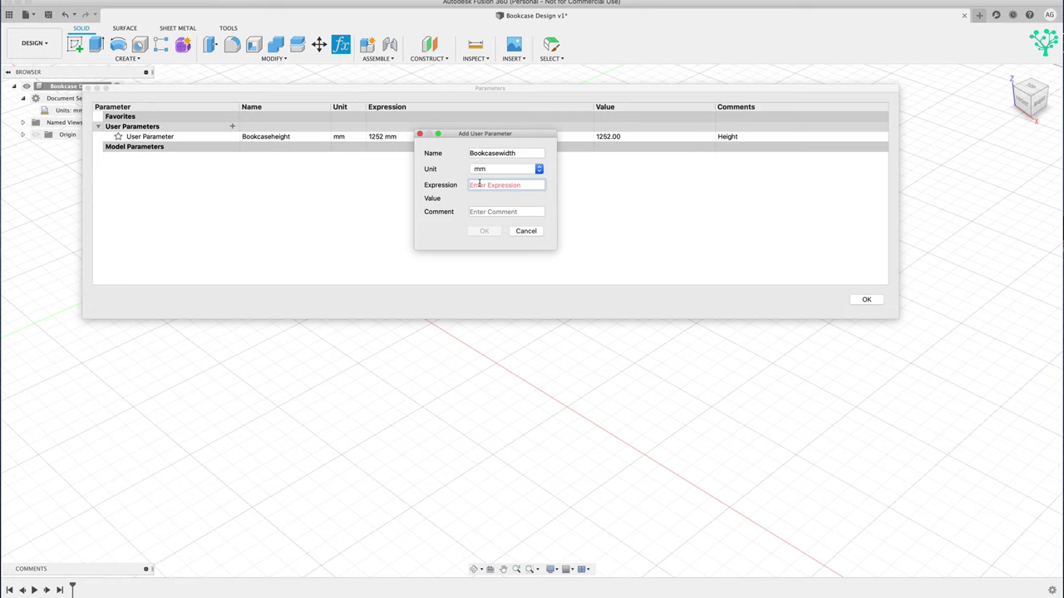
text(265)
click(484, 213)
text(Width)
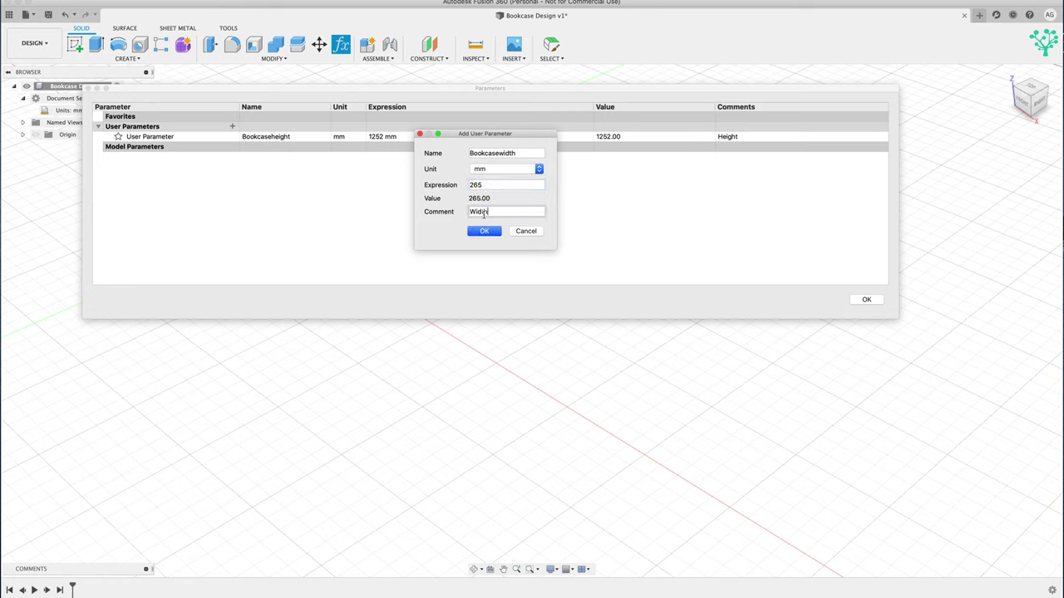
click(484, 231)
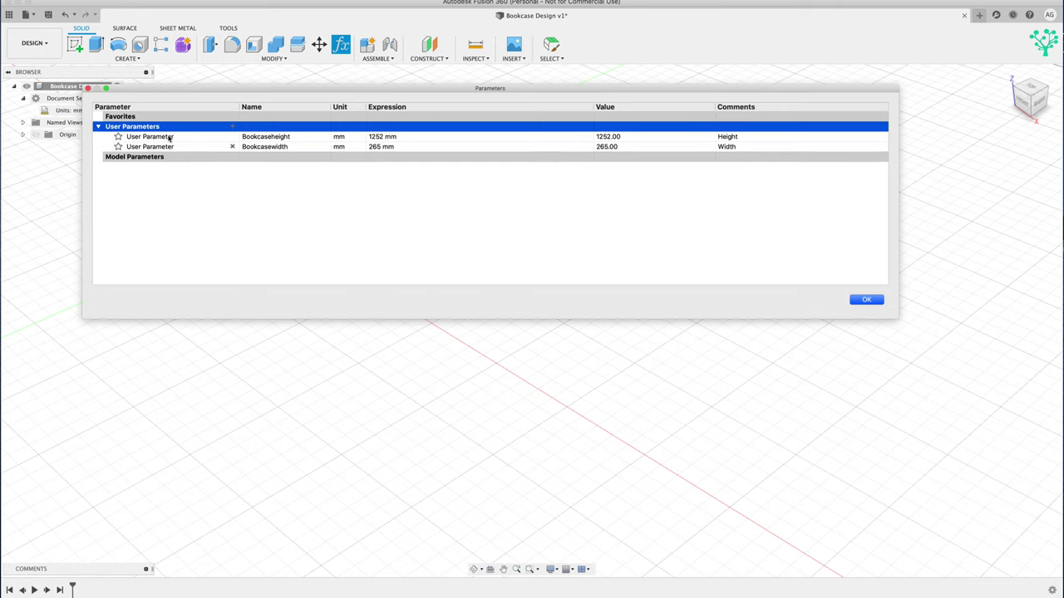
Add user parameter Bookcaselength = 2352 mm with comment 'Length'
click(232, 127)
text(Bookcaselegt)
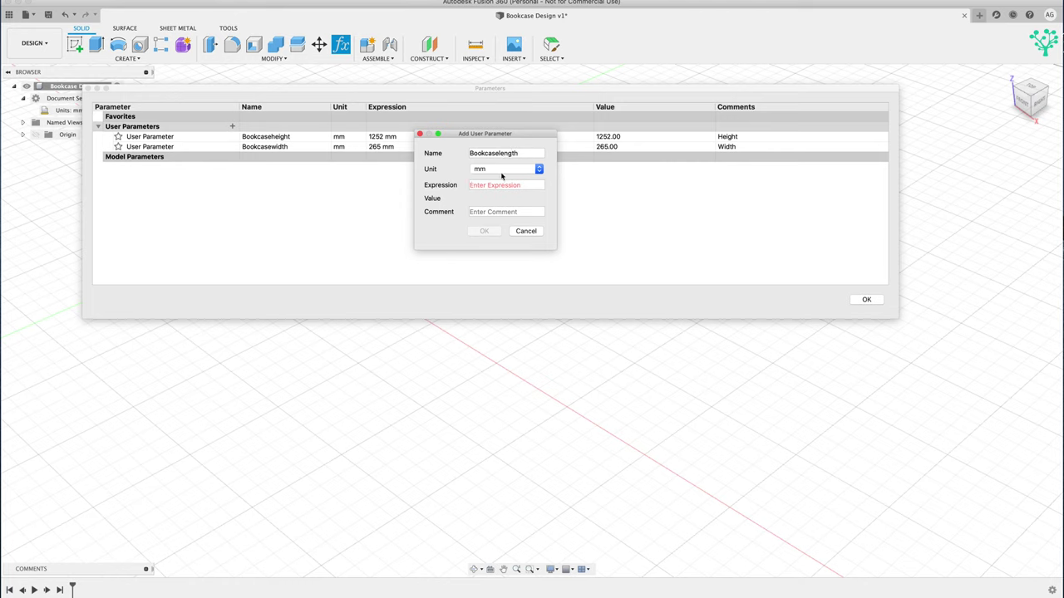
click(497, 185)
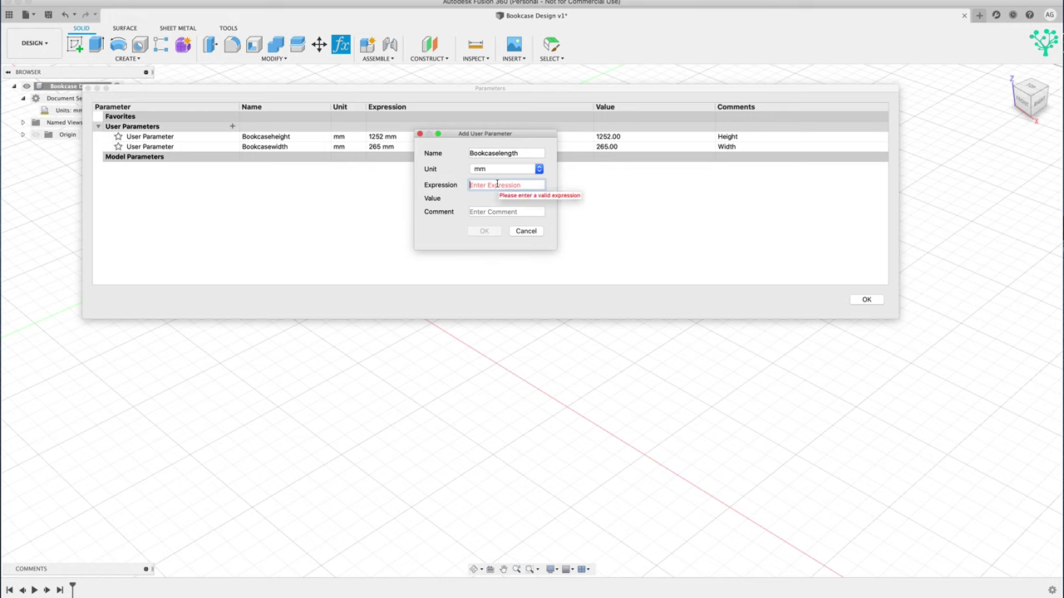
text(2352)
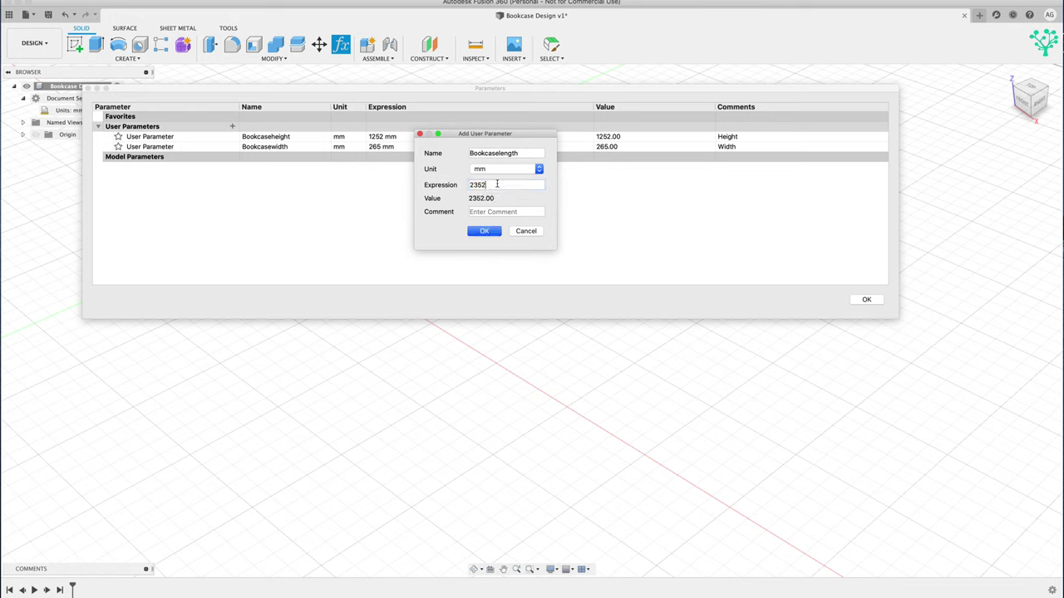
click(493, 211)
text(Length)
click(487, 231)
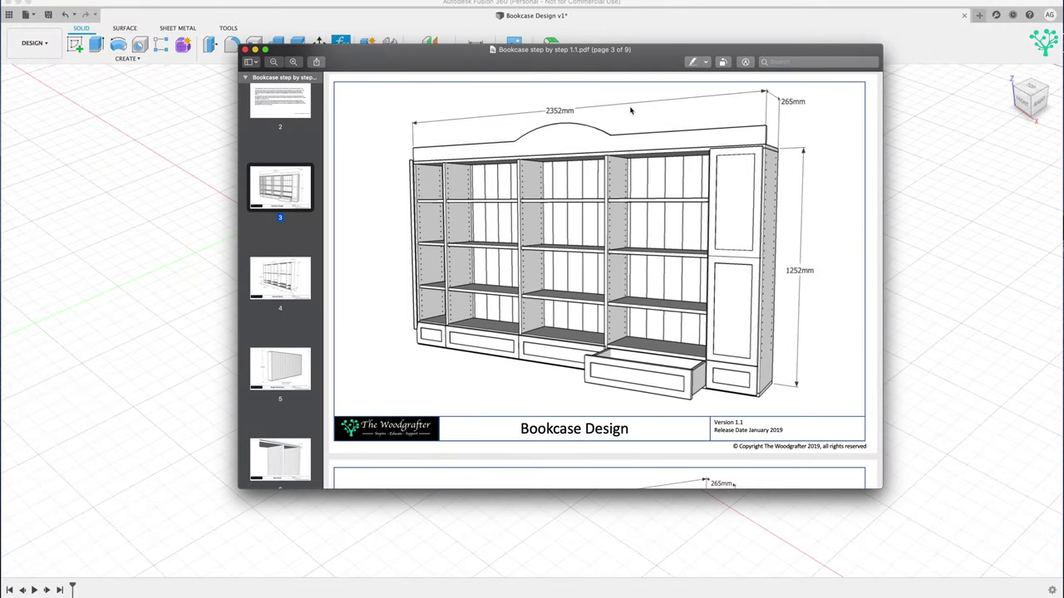
drag(640, 61, 644, 60)
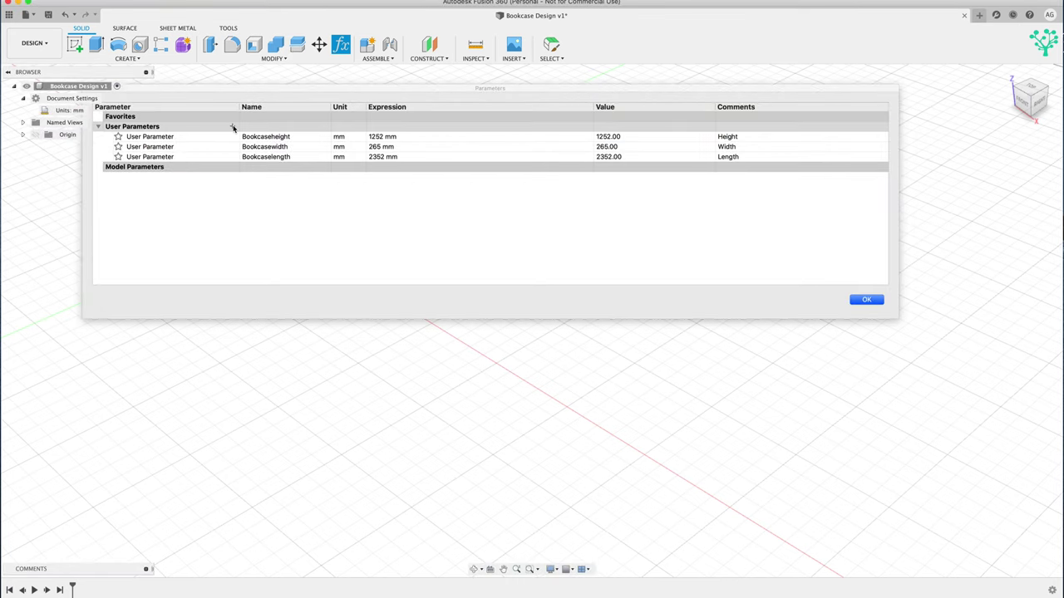
Add user parameter Stockthickness = 18 mm, commented 'Thickness of stock', and close the Parameters dialog
click(233, 126)
text(Stockthickness)
click(501, 184)
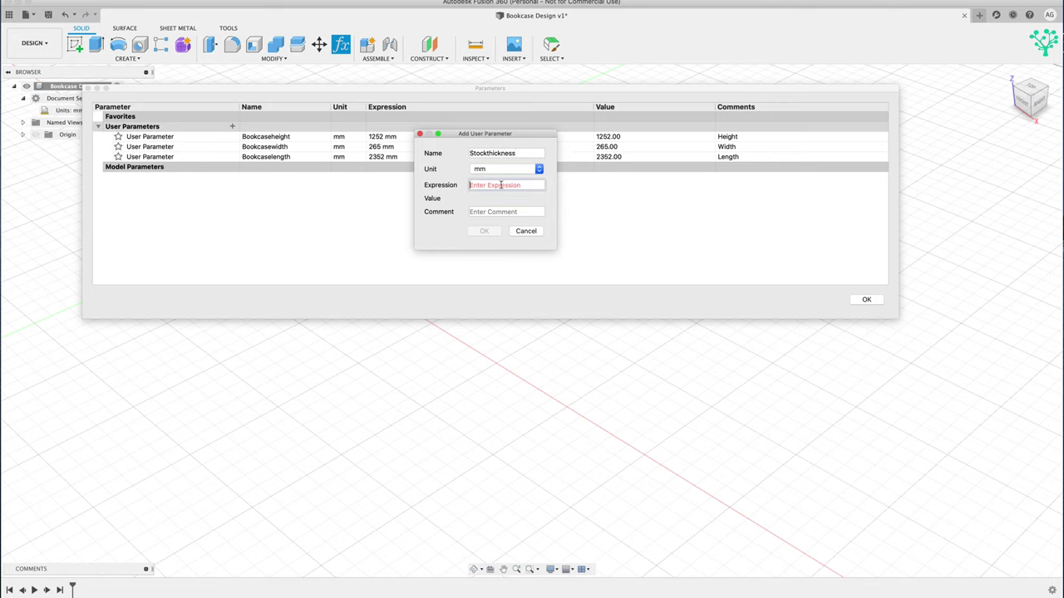
text(18)
key(Return)
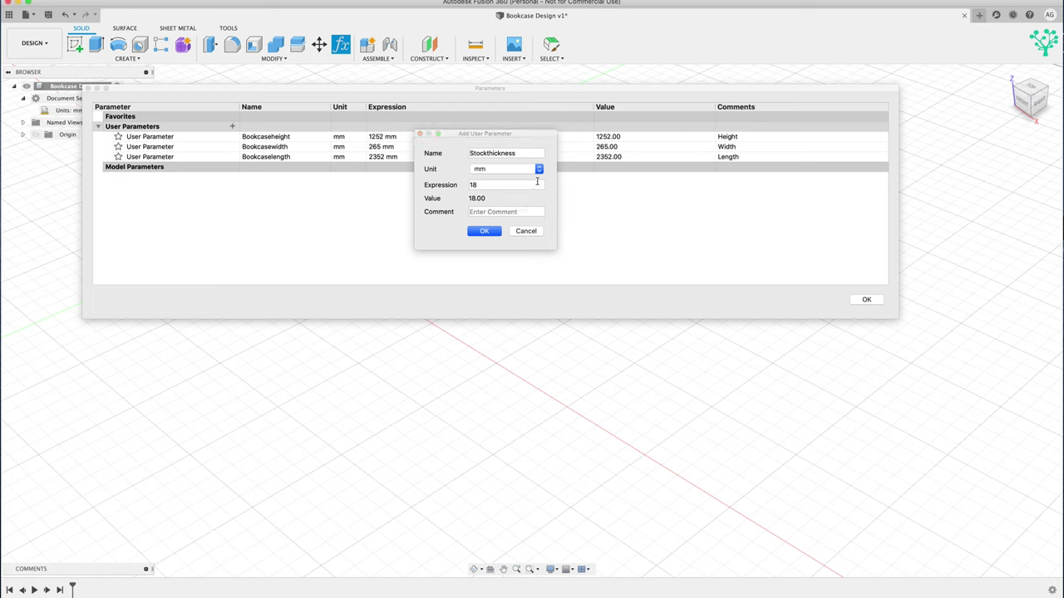
drag(550, 89, 596, 81)
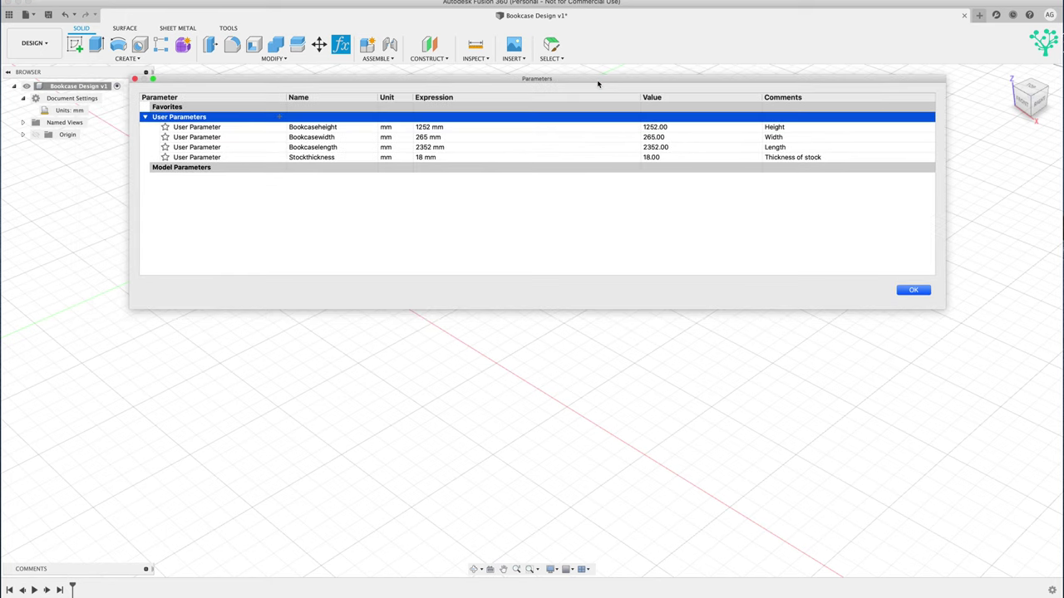
click(915, 291)
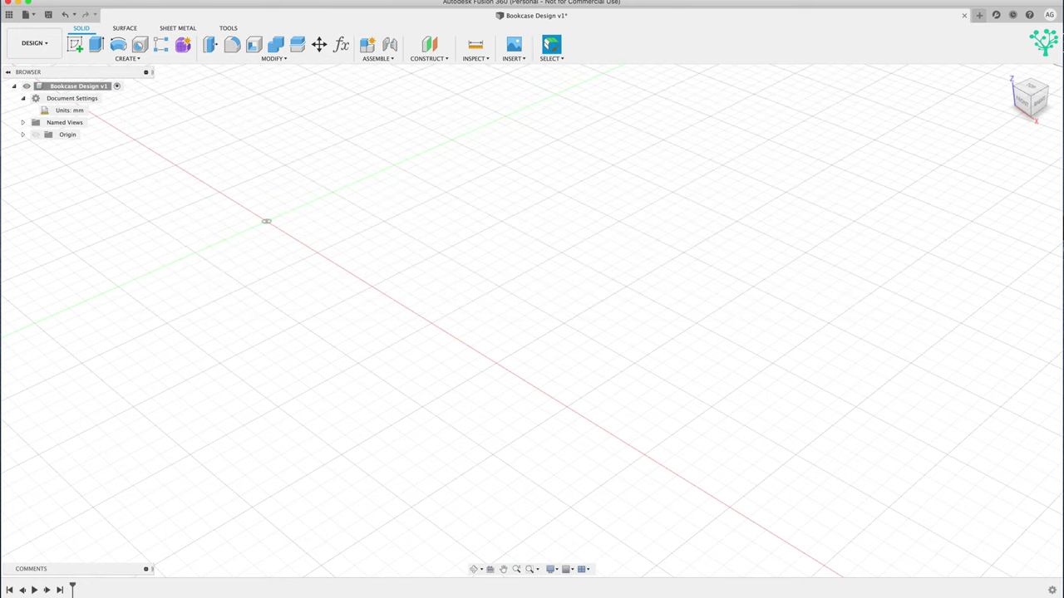
key(super+Tab)
click(369, 251)
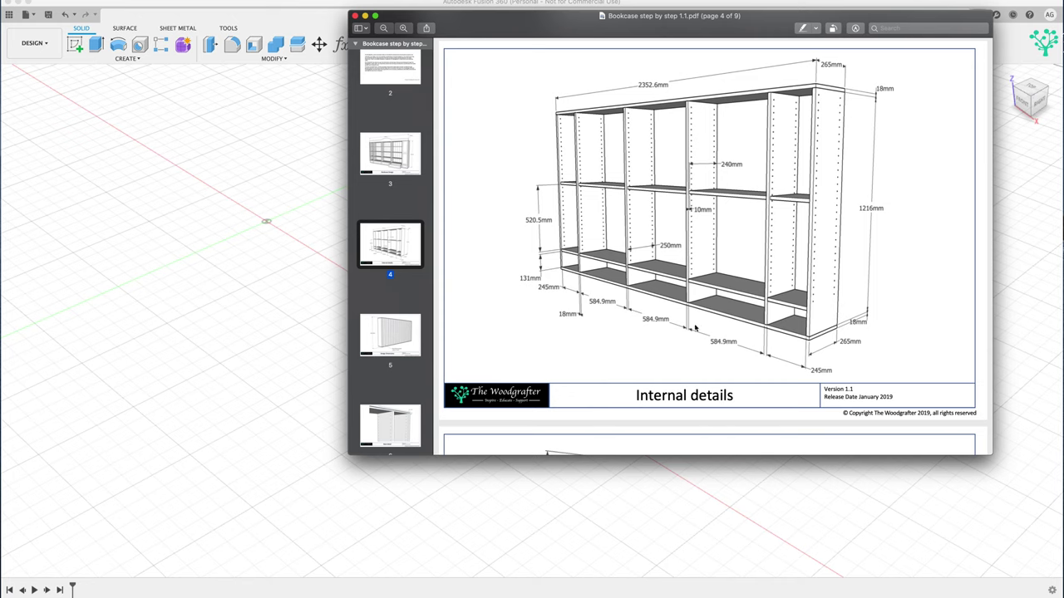
drag(612, 14, 591, 60)
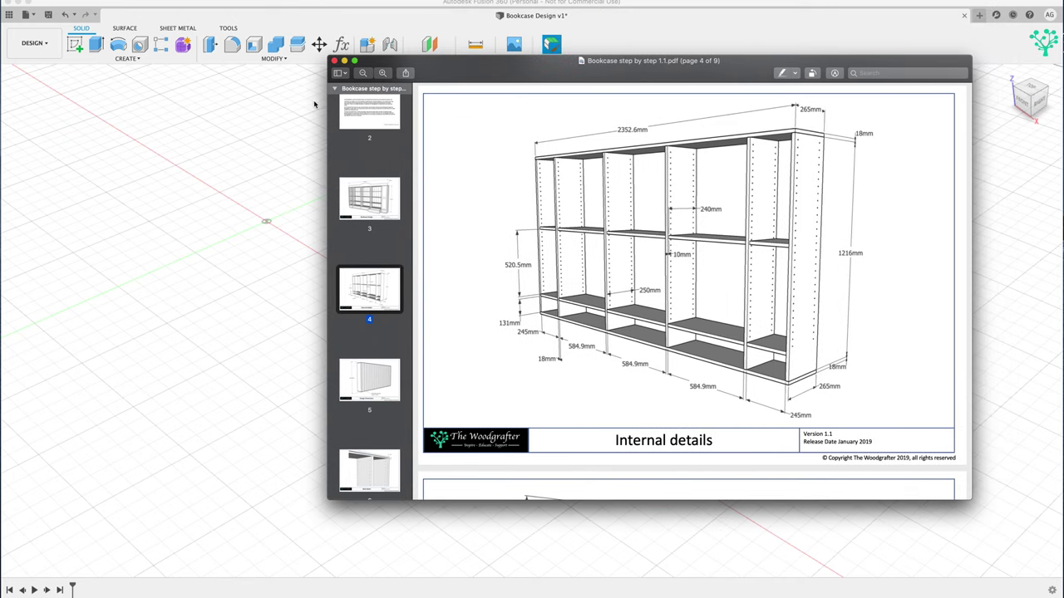
click(334, 61)
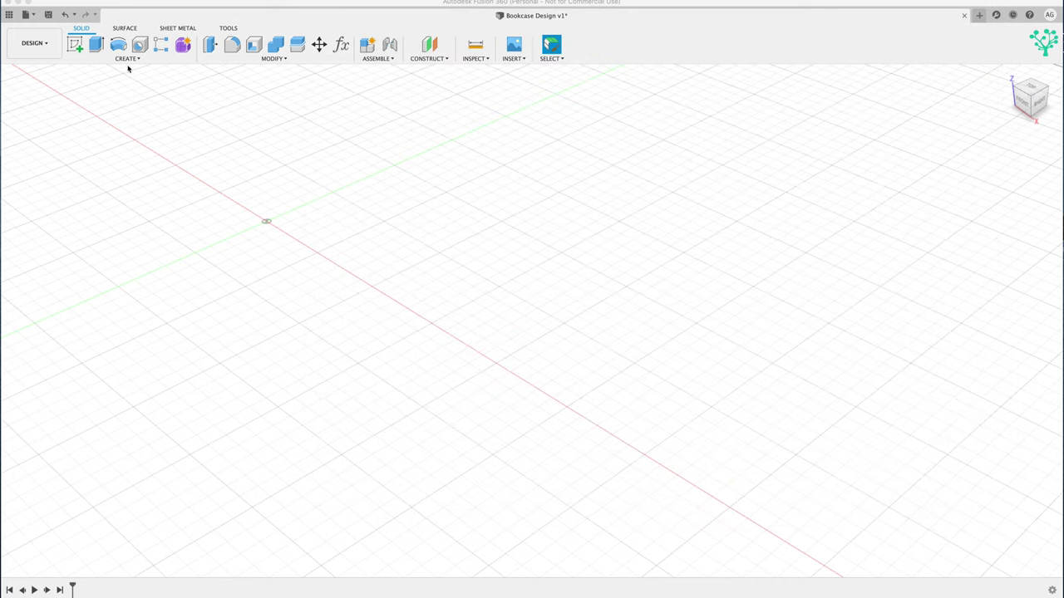
On the ground plane, draw an origin rectangle sized Bookcasewidth (265) by Bookcaselength (2352)
click(75, 46)
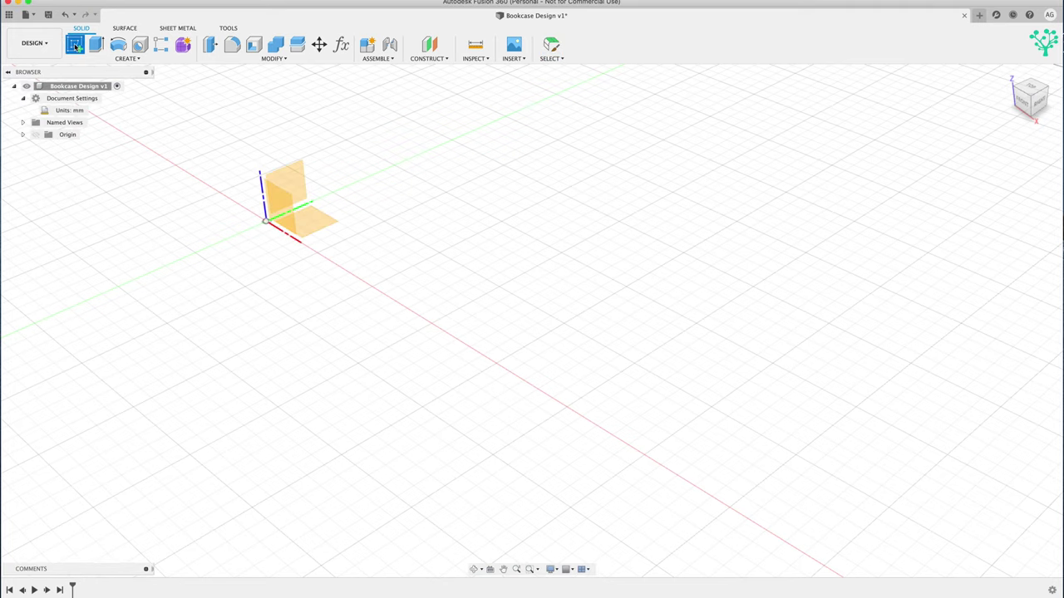
click(312, 220)
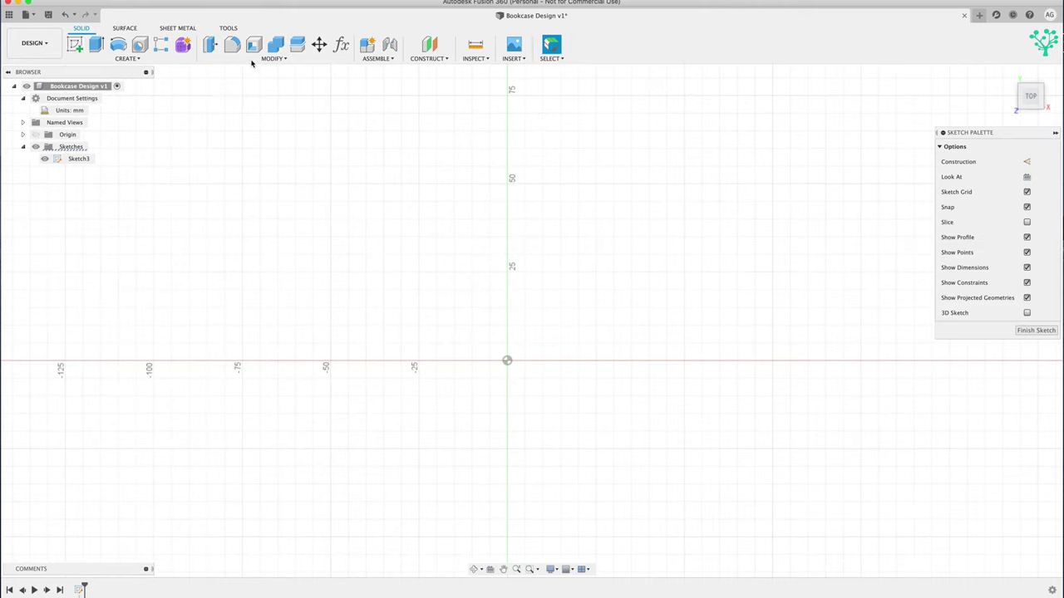
click(96, 45)
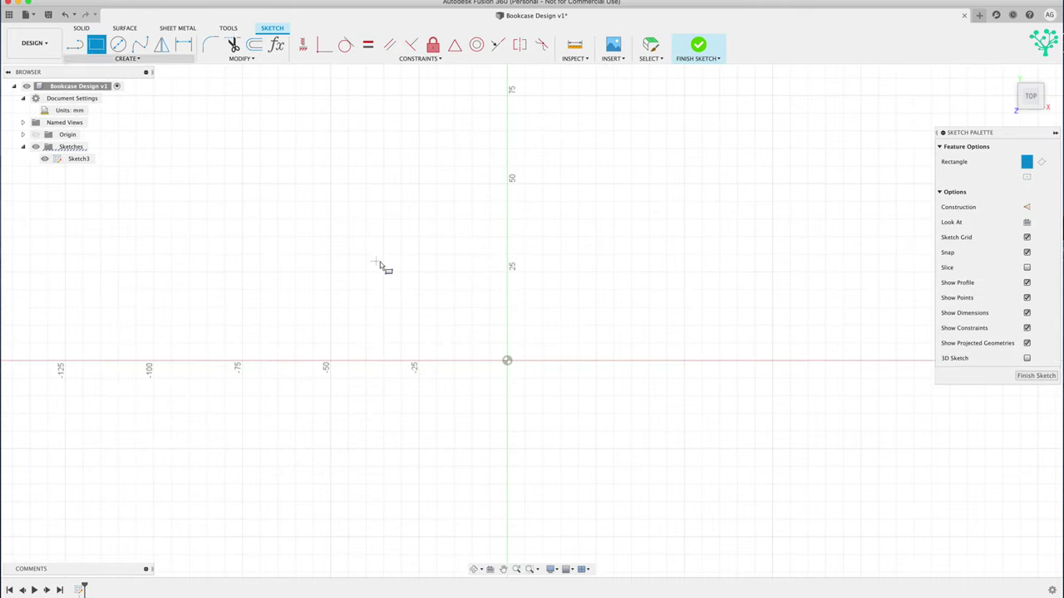
click(508, 363)
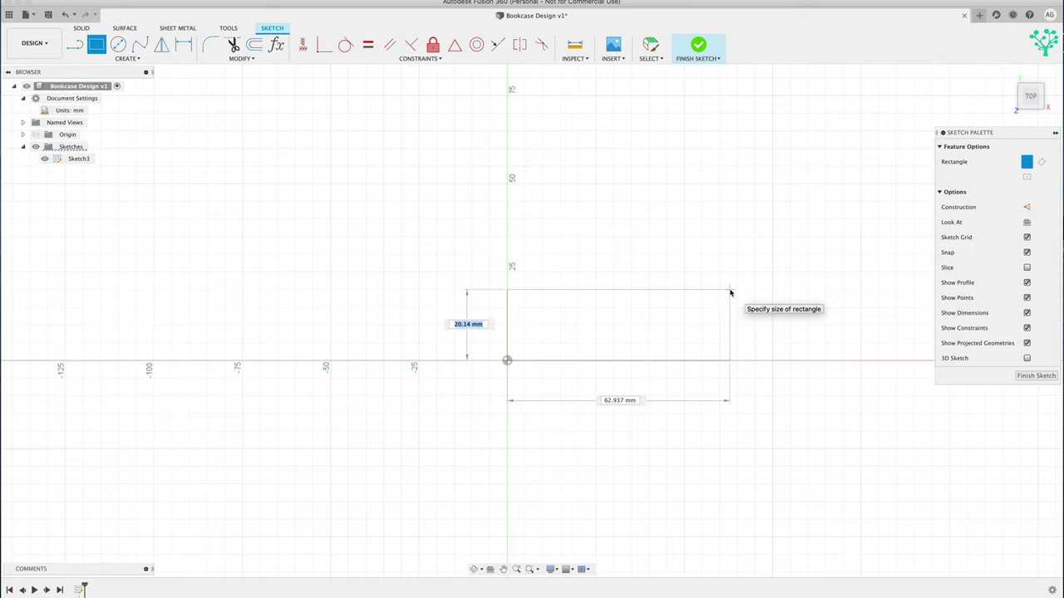
text(b)
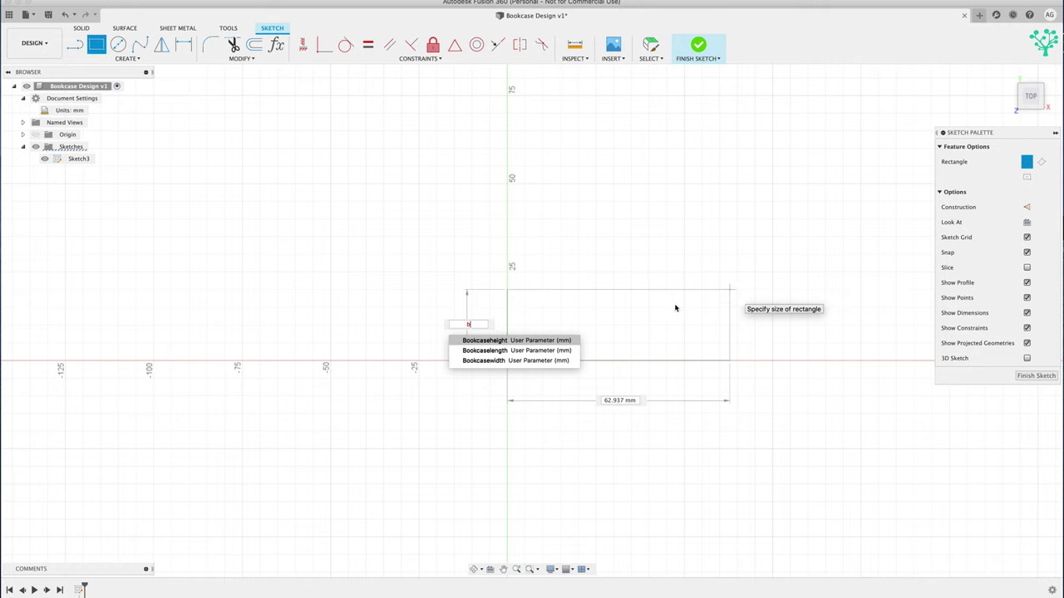
click(487, 361)
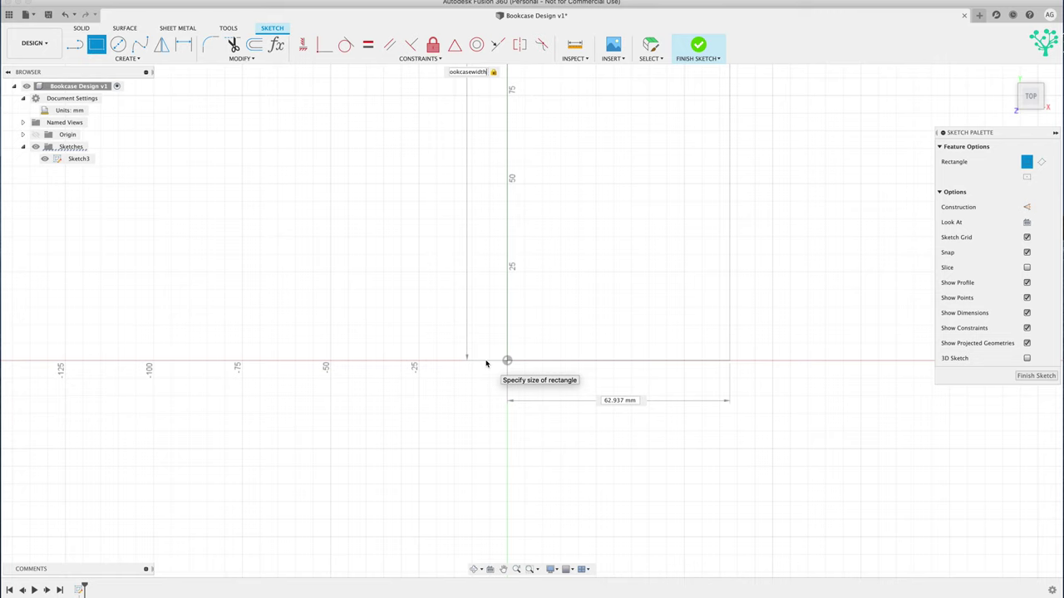
key(Tab)
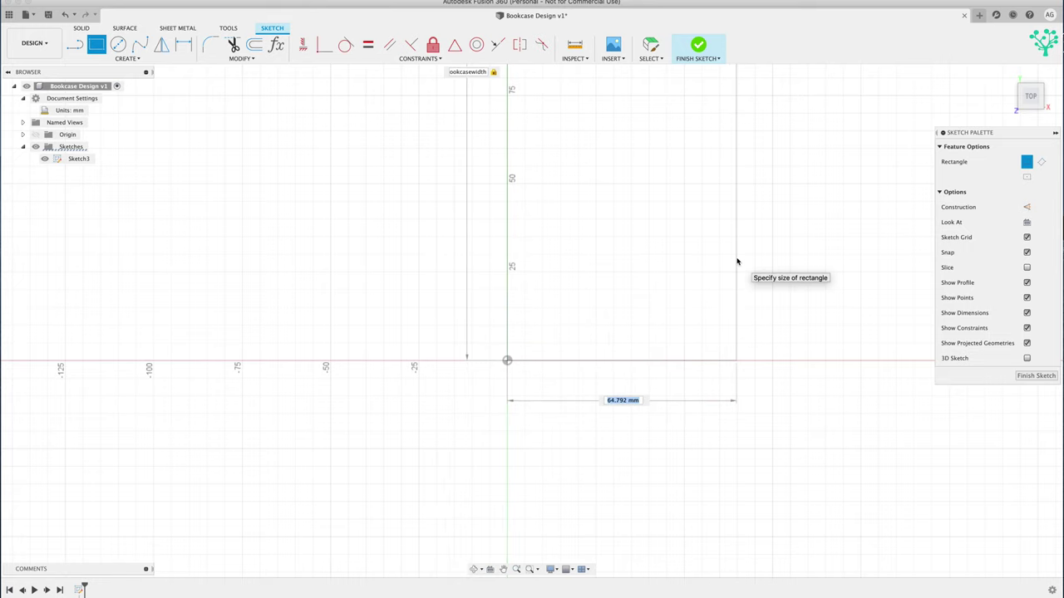
text(b)
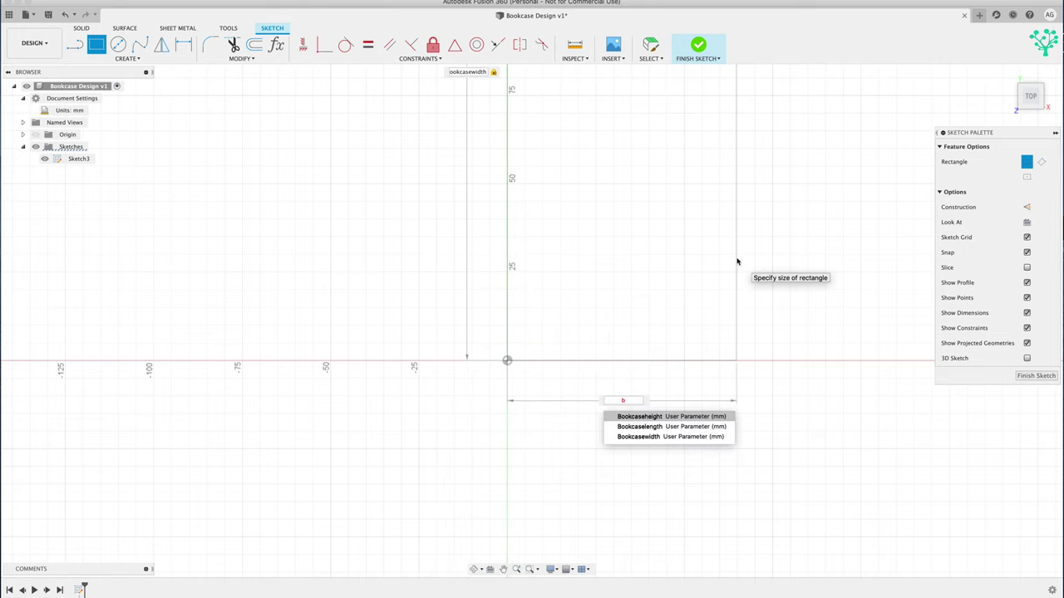
click(659, 427)
scroll(684, 204, down, 5)
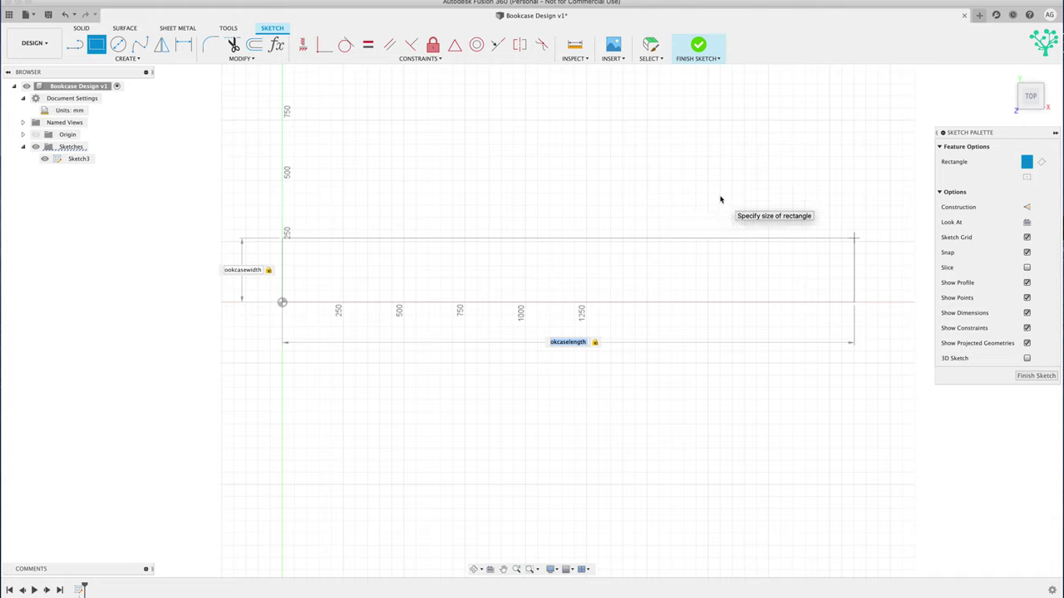
key(Return)
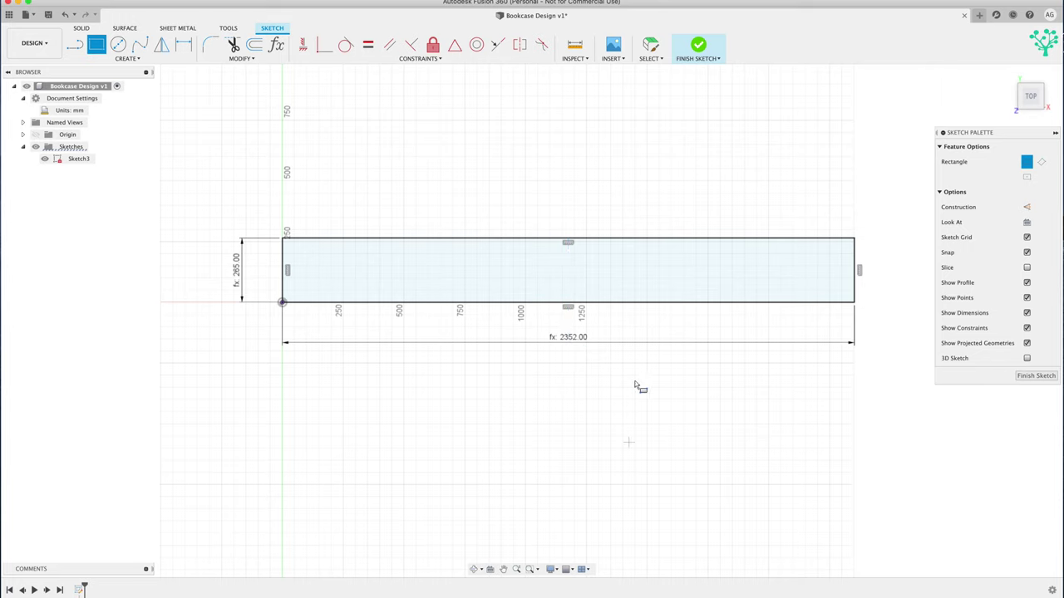
key(Escape)
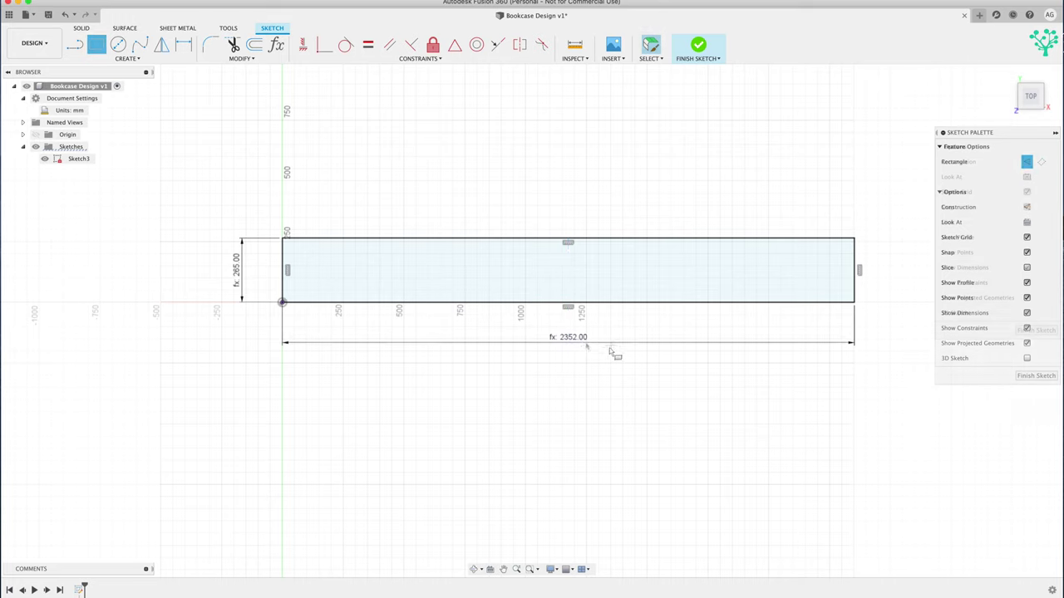
click(276, 44)
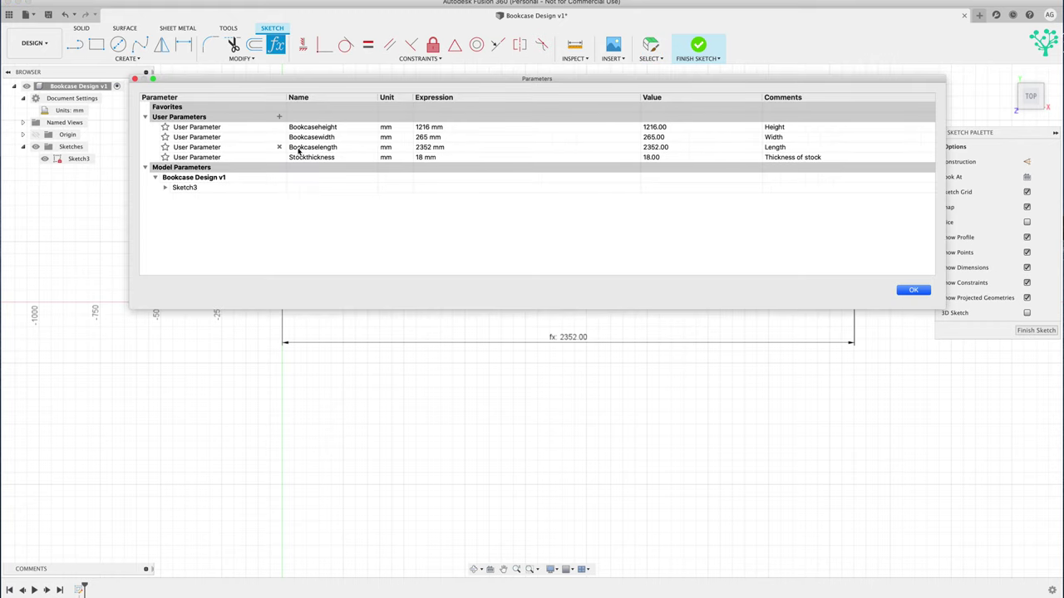
double_click(427, 147)
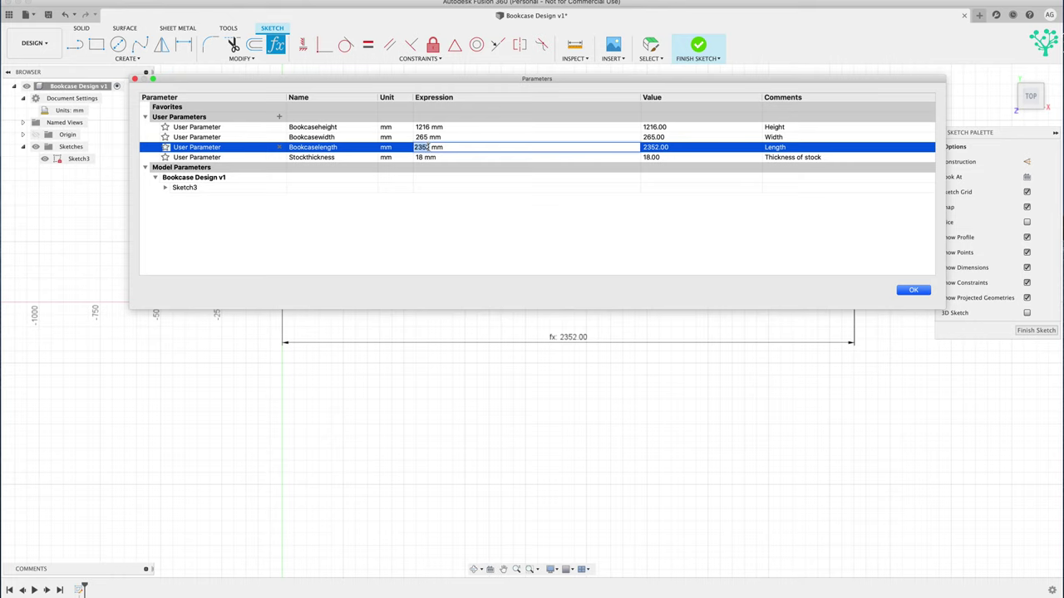
text(2000)
key(Return)
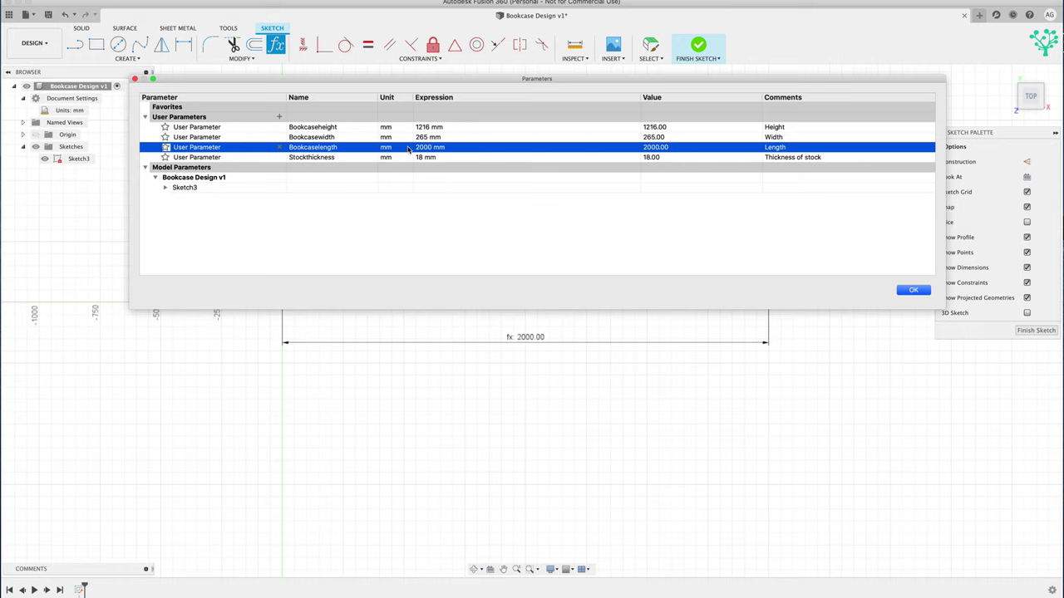
click(913, 290)
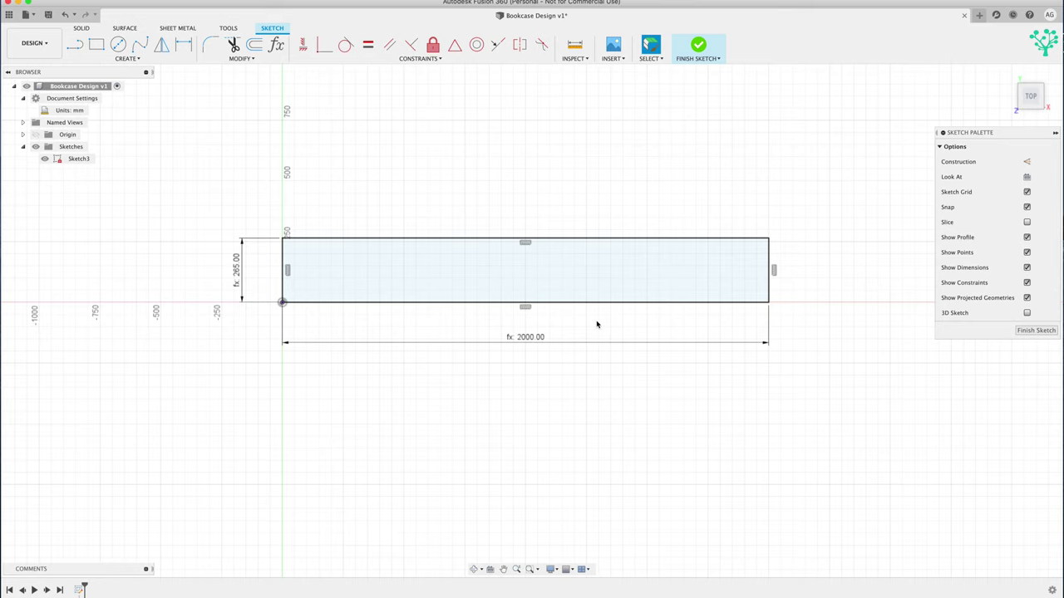
click(276, 46)
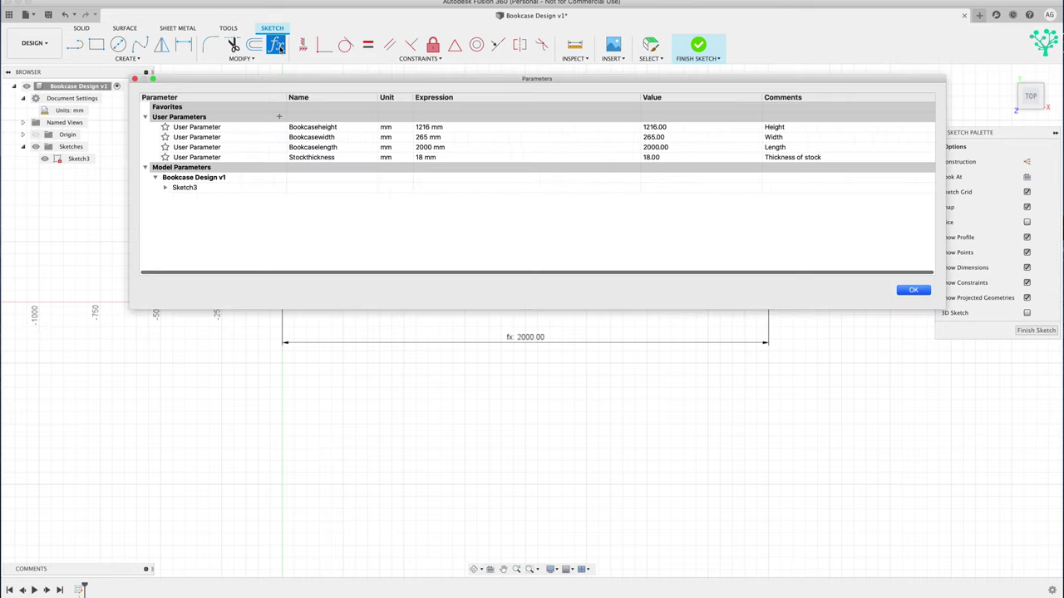
click(425, 148)
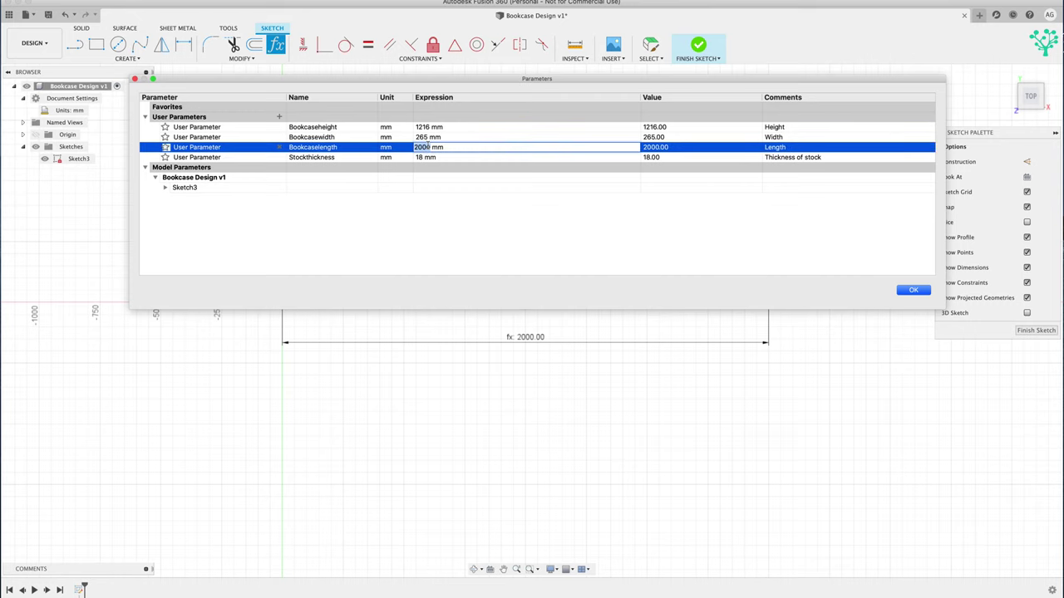
text(2350)
click(915, 290)
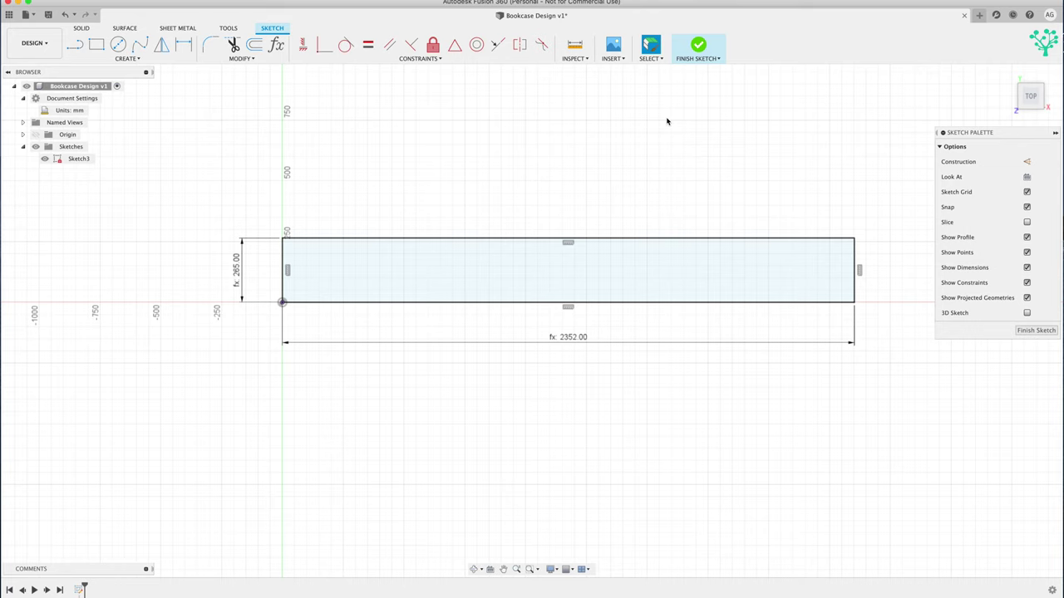
Extrude the rectangle by Stockthickness as a new component, forming the 18 mm base panel
key(e)
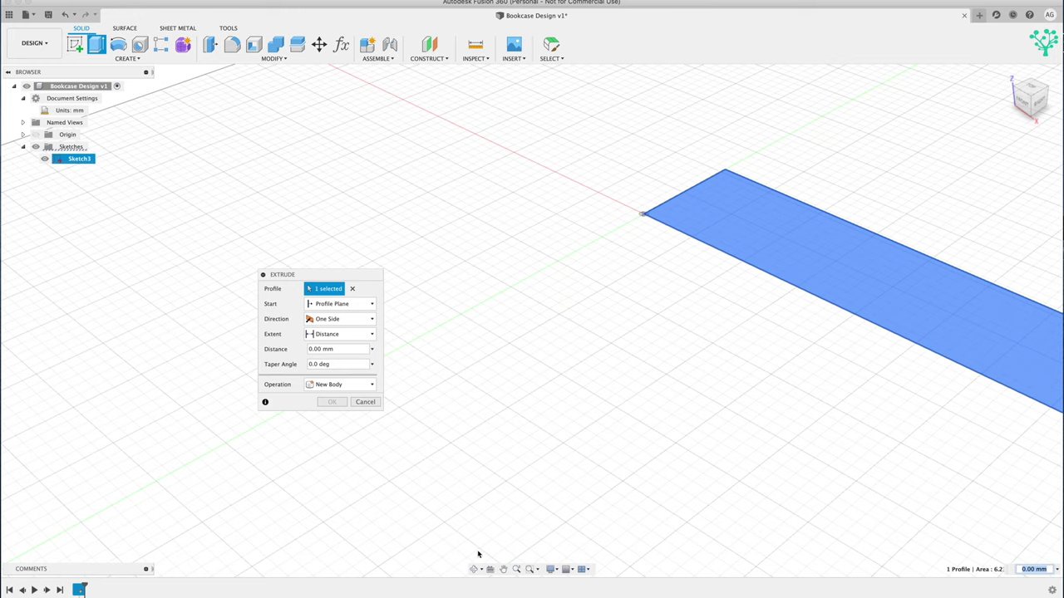
click(503, 571)
drag(697, 358, 319, 238)
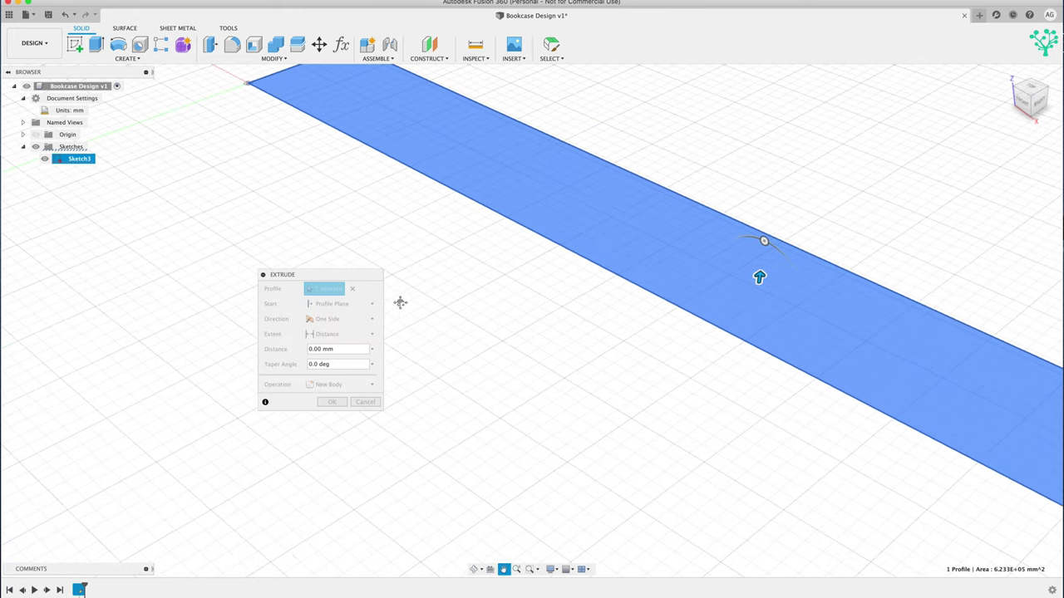
key(Escape)
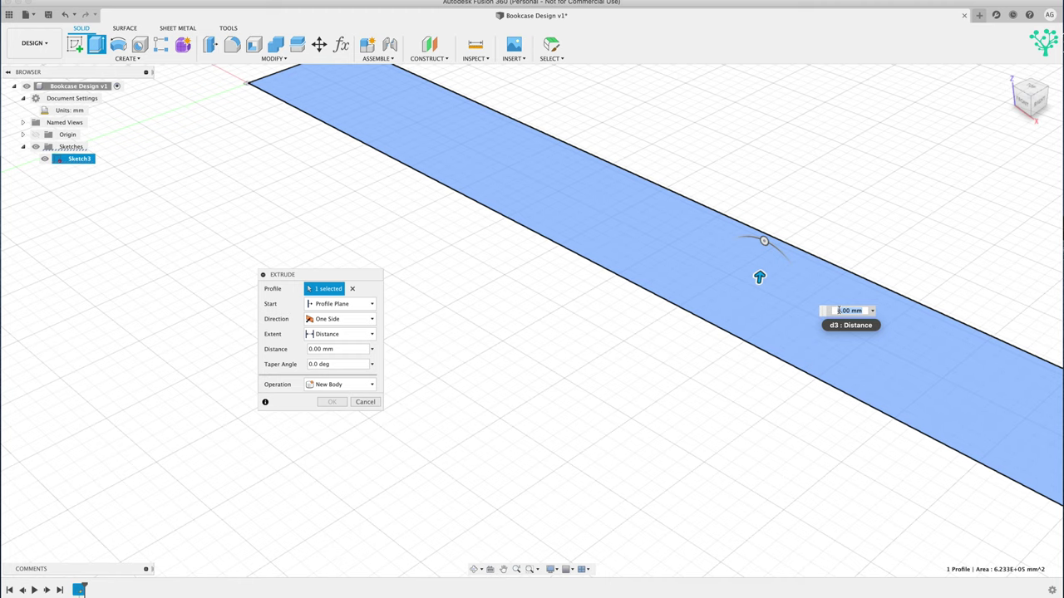
text(s)
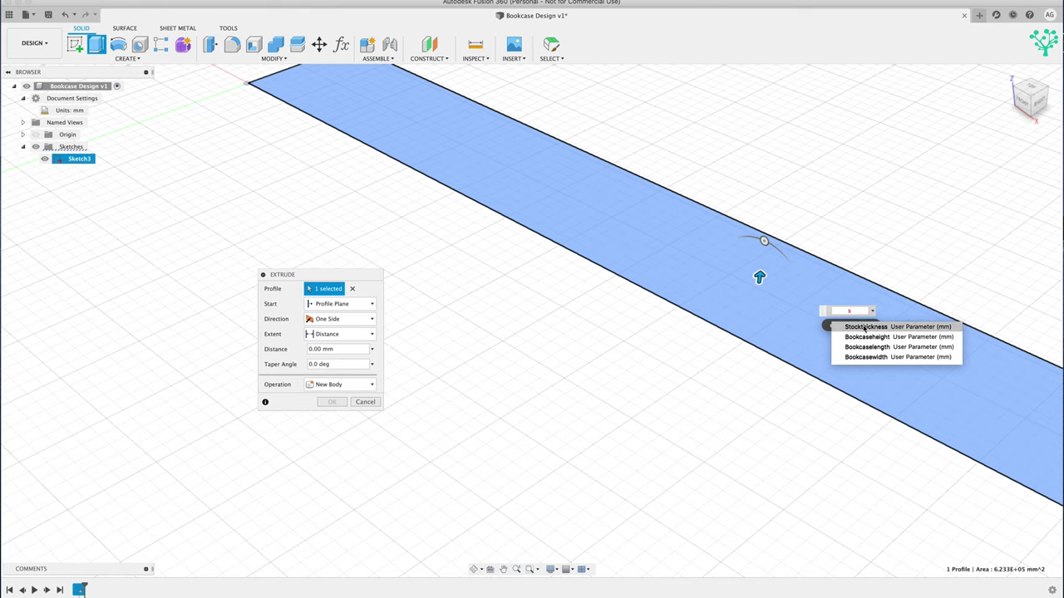
click(864, 326)
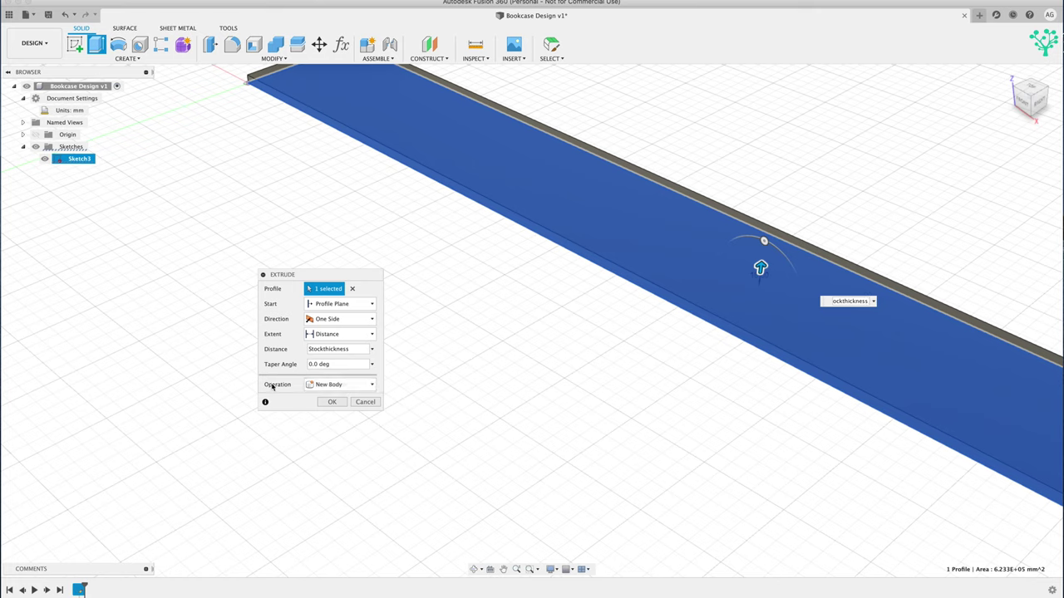
click(373, 386)
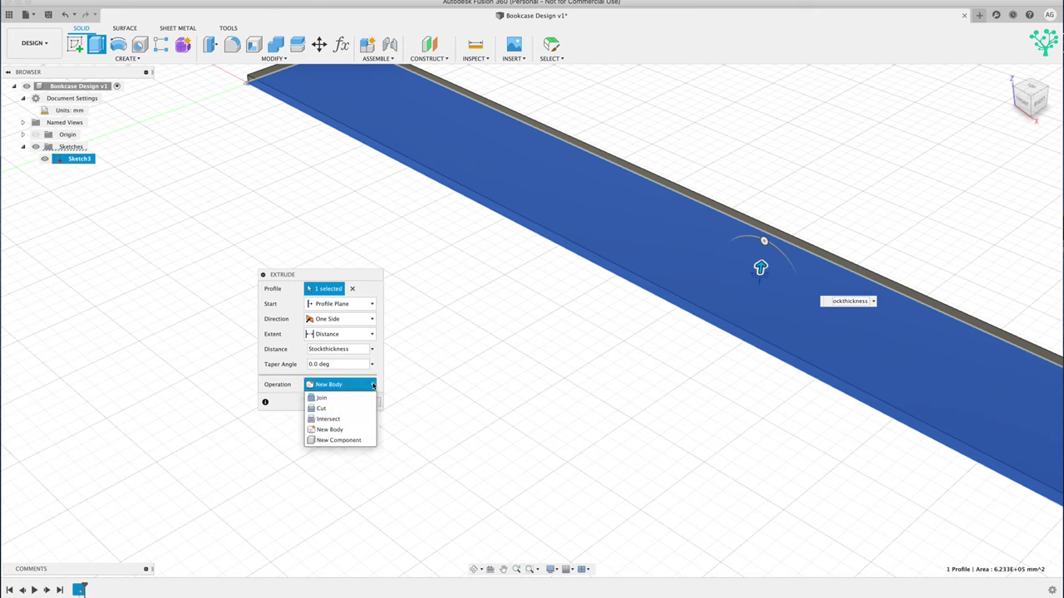
click(335, 441)
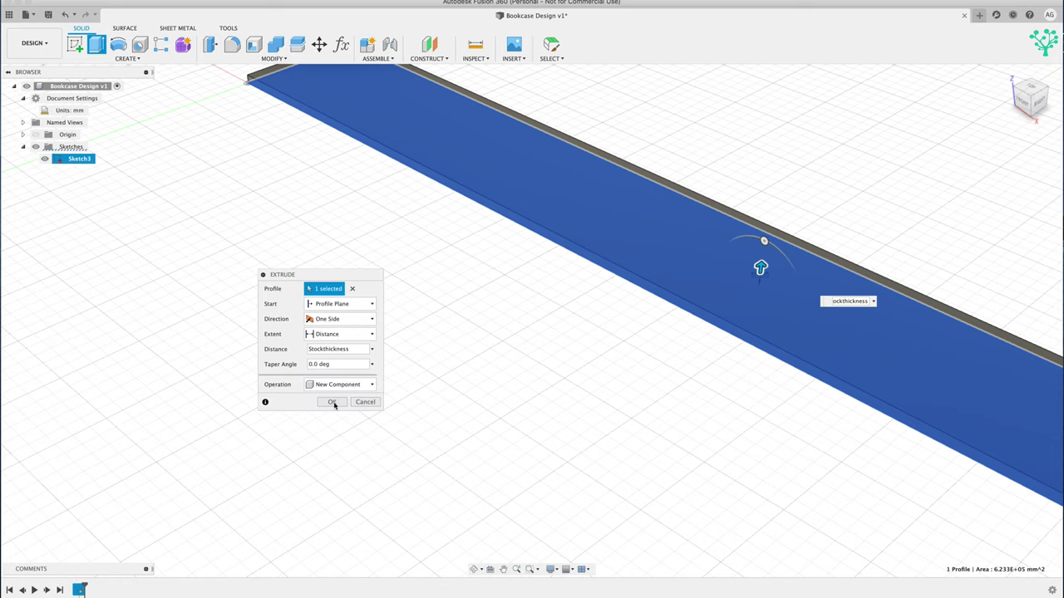
click(333, 403)
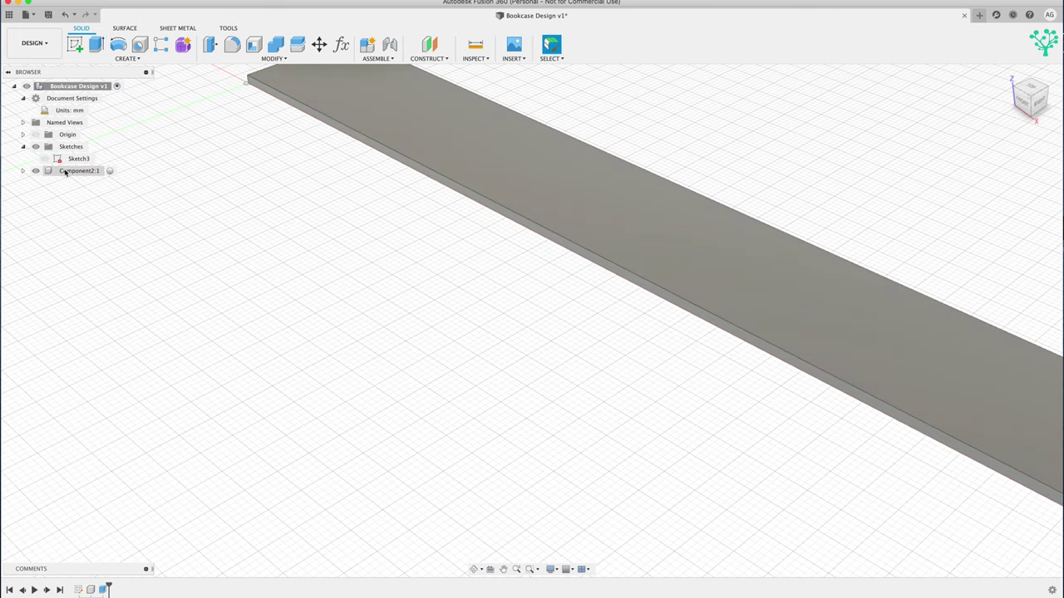
scroll(401, 275, down, 5)
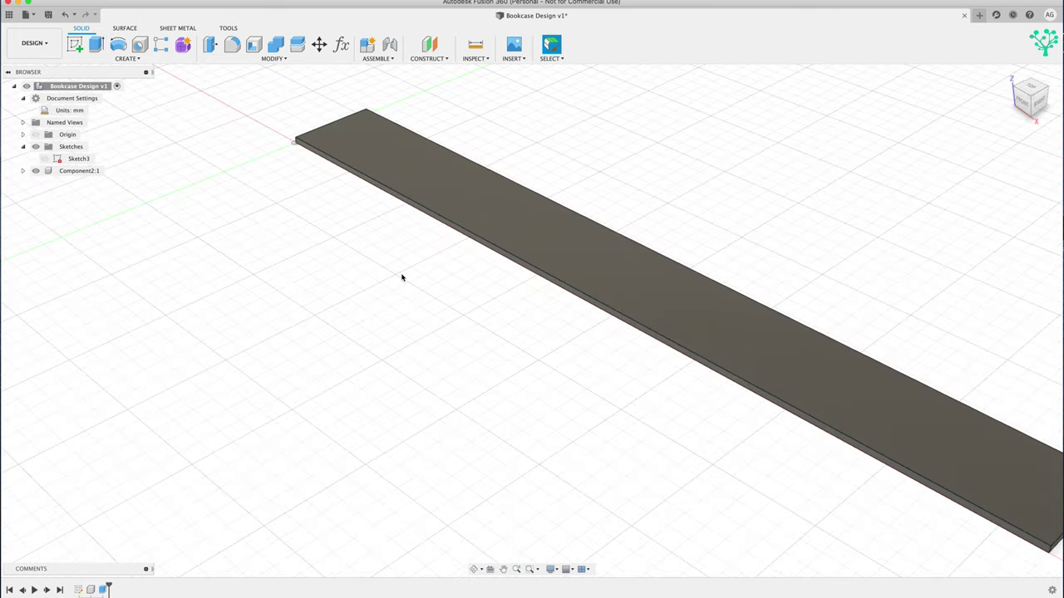
click(504, 569)
drag(625, 486, 567, 454)
scroll(566, 449, down, 2)
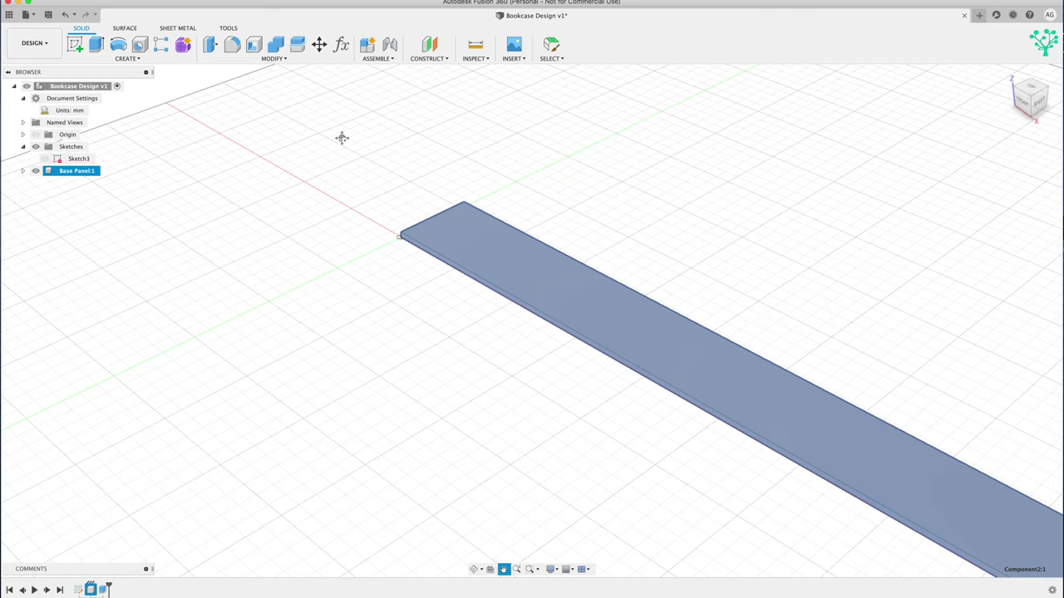
On the base panel's top face, sketch a Bookcasewidth × Stockthickness rectangle at the near end
key(Escape)
click(75, 44)
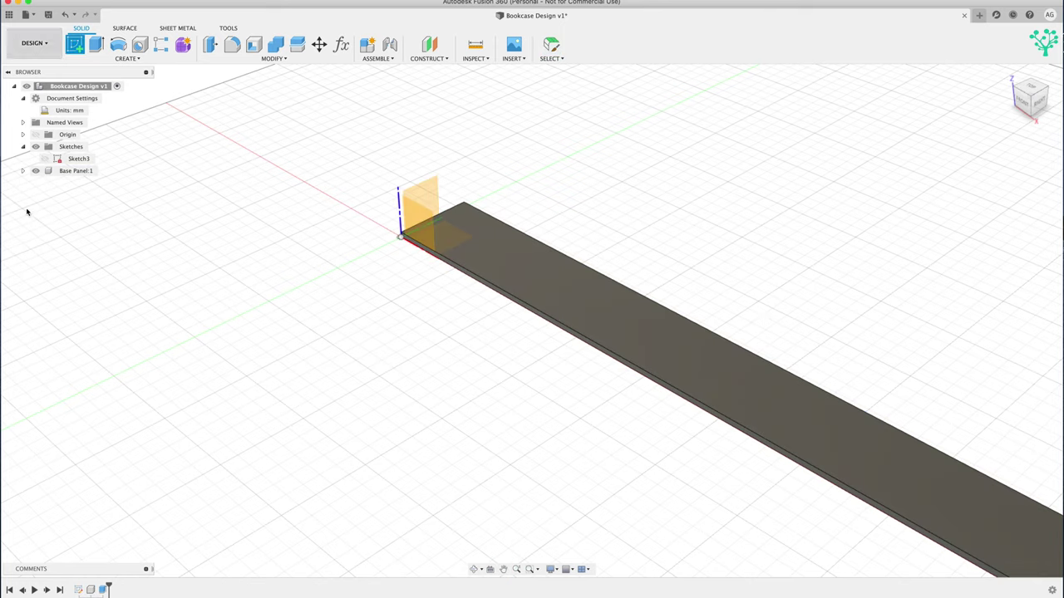
click(513, 255)
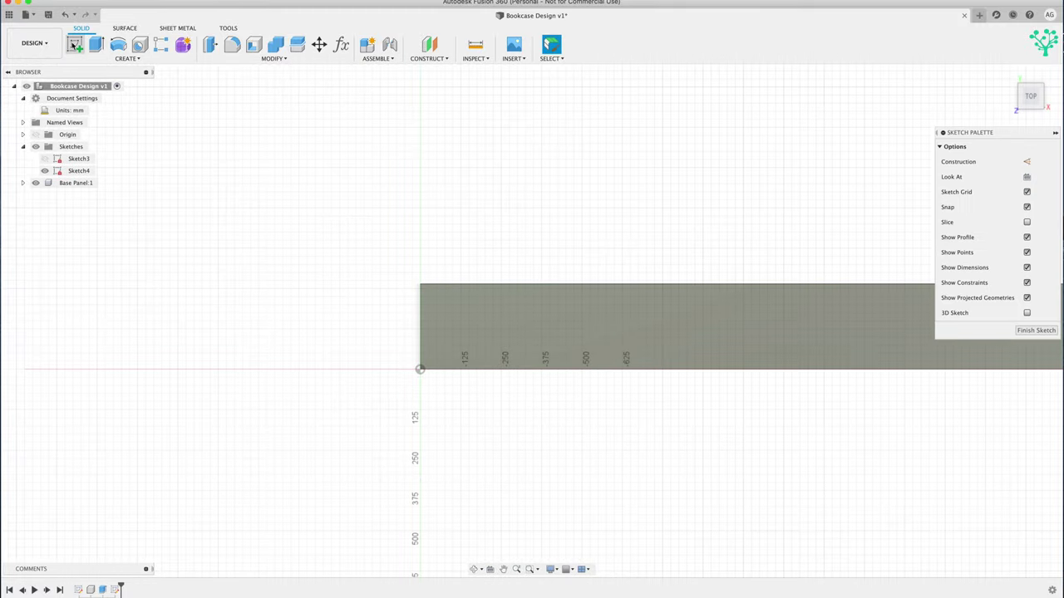
click(97, 42)
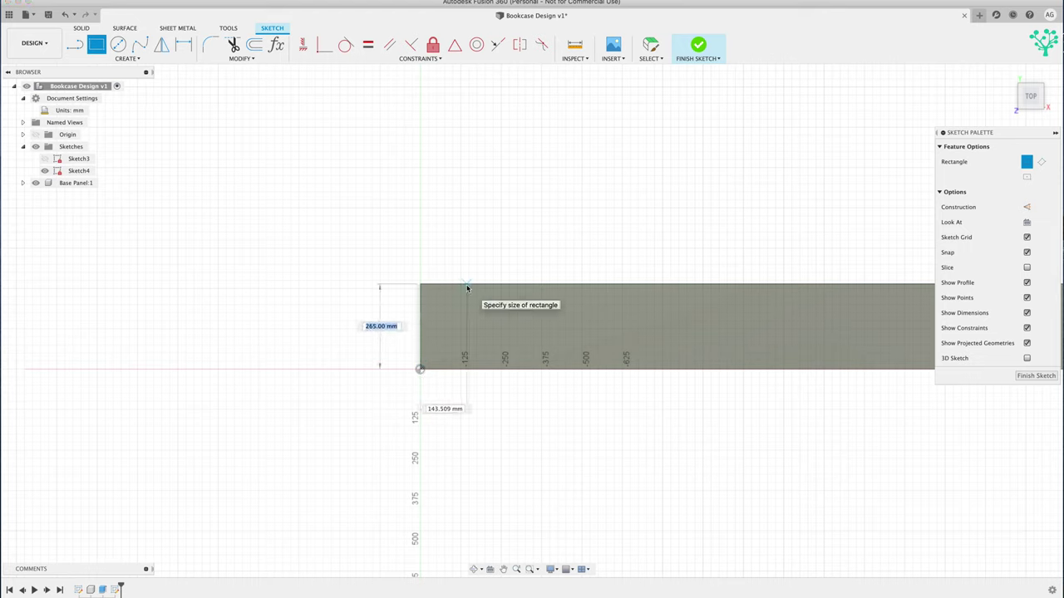
text(b)
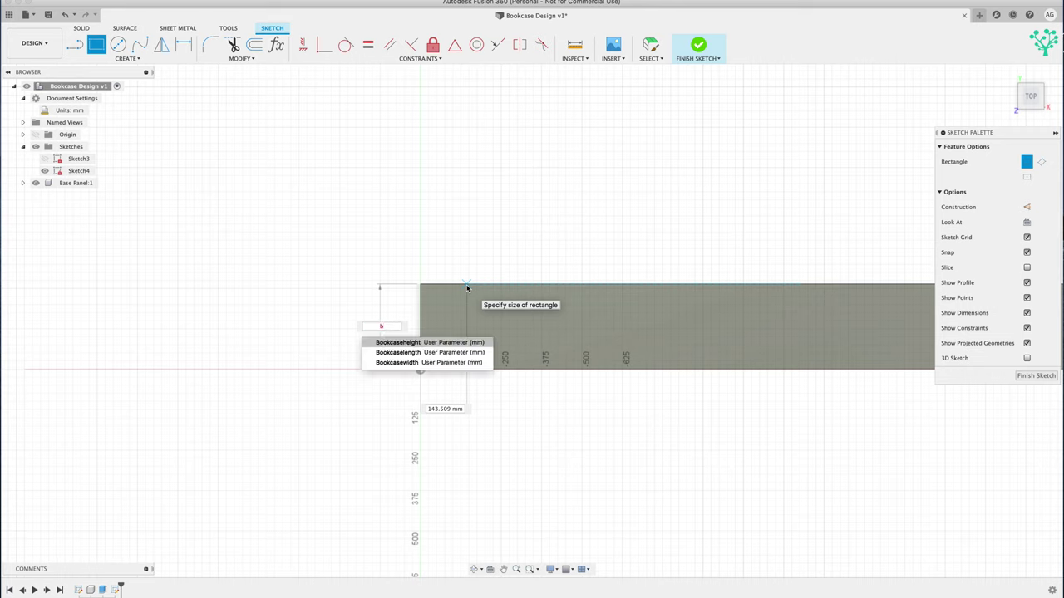
click(408, 363)
key(Tab)
text(s)
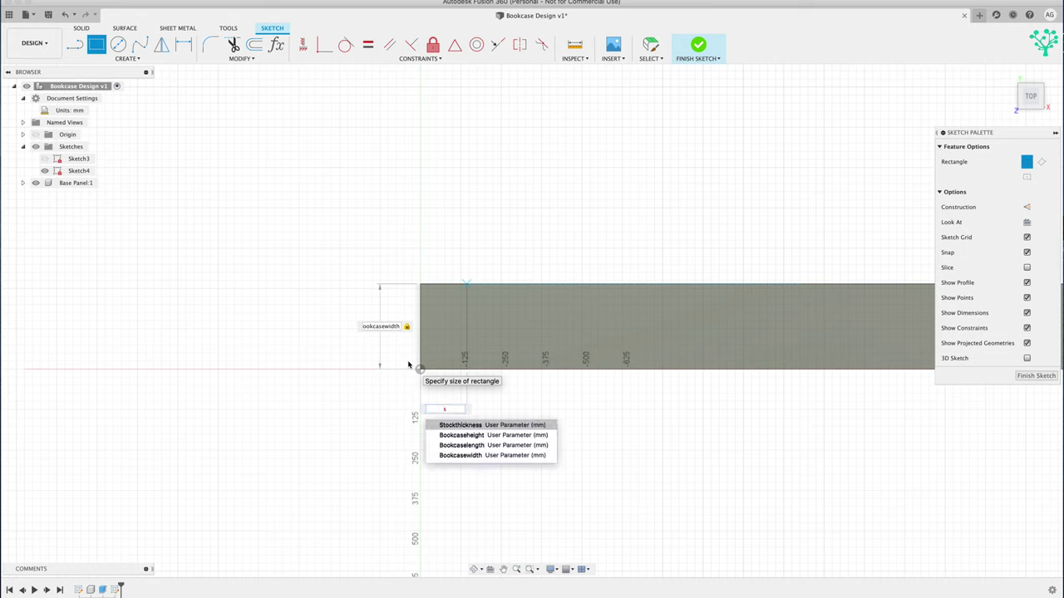
click(460, 426)
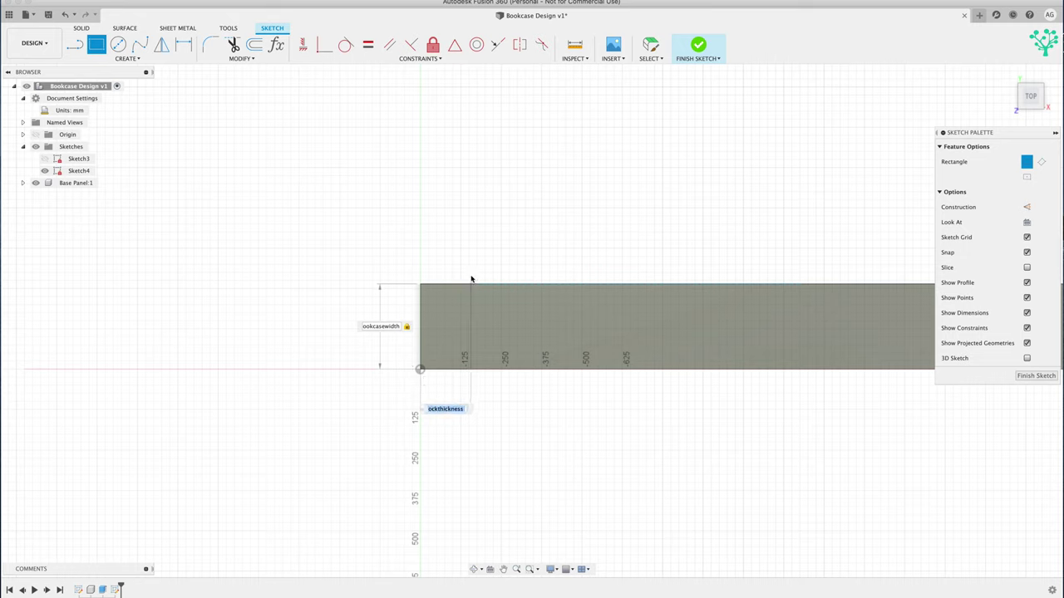
key(Return)
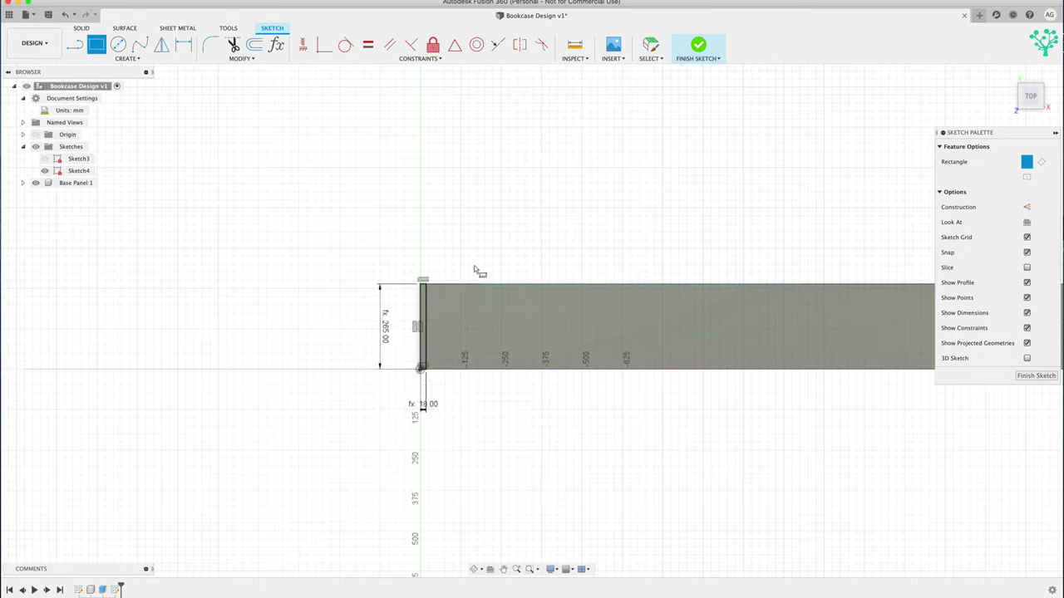
Draw a matching Bookcasewidth × Stockthickness rectangle at the base panel's far end
click(505, 570)
drag(672, 258, 396, 230)
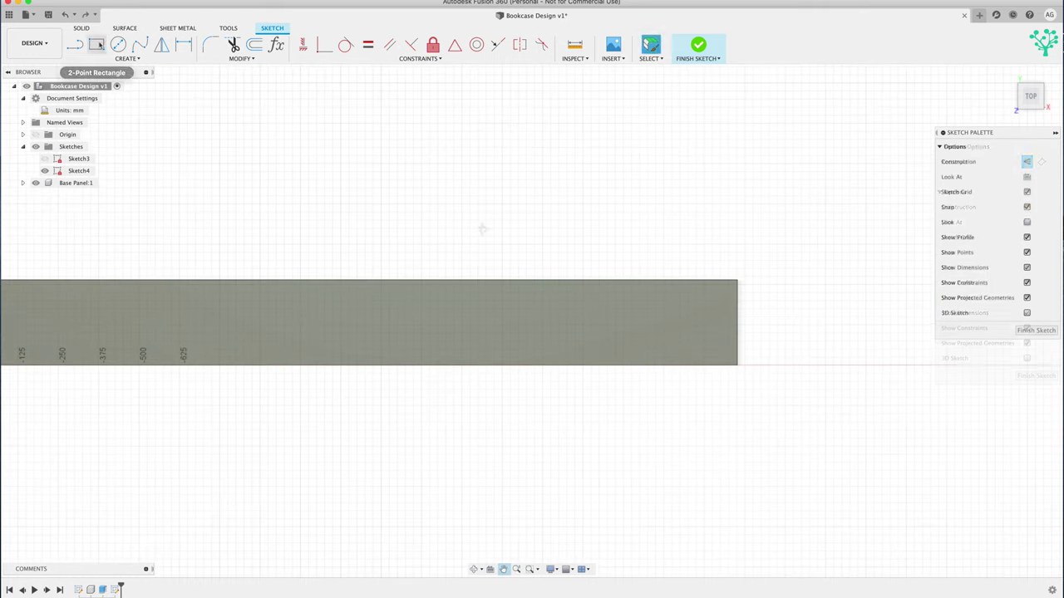
click(737, 366)
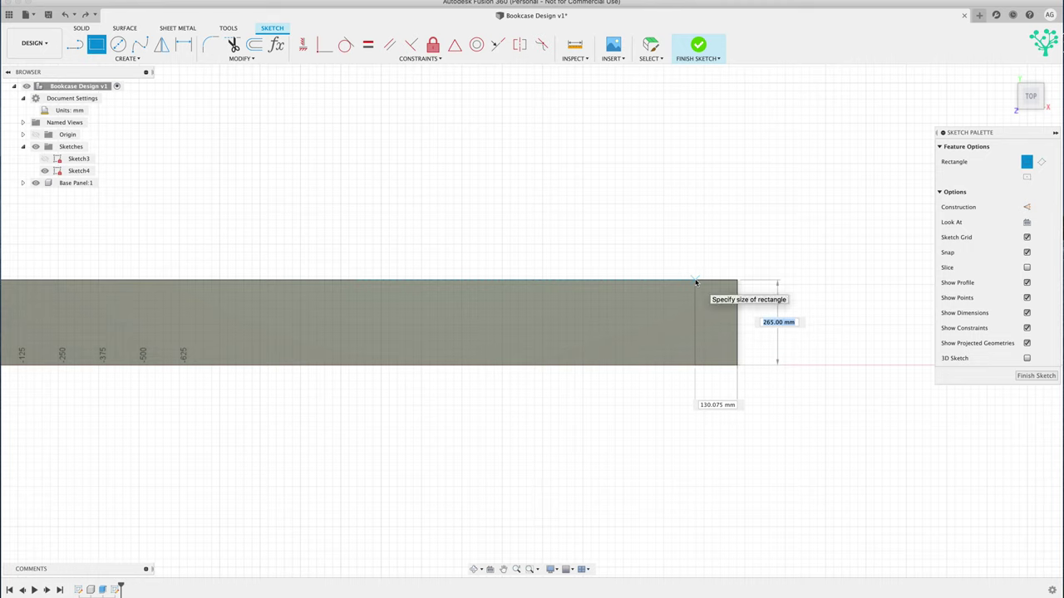
text(b)
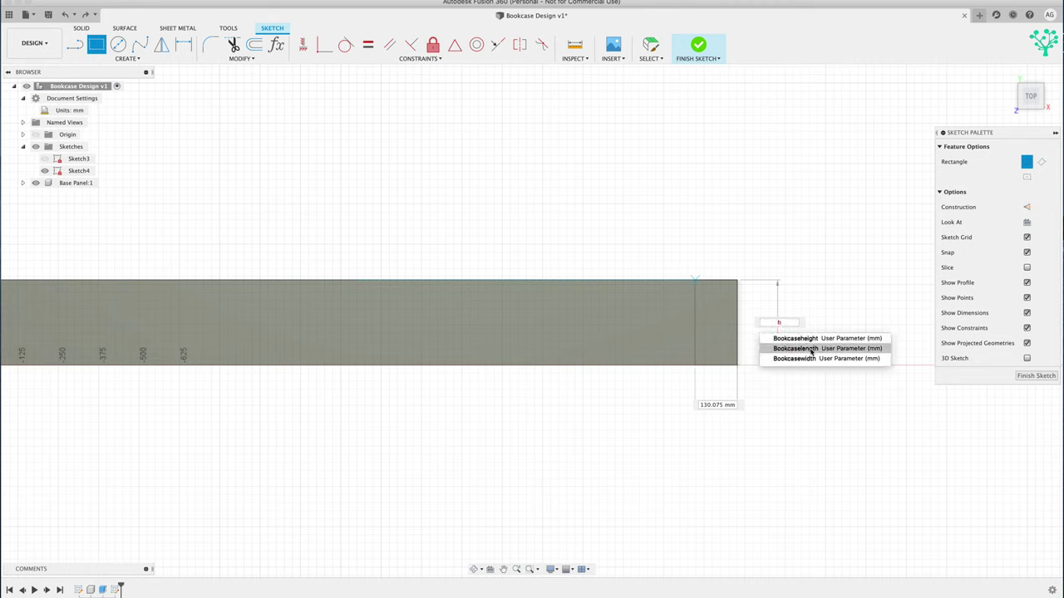
click(800, 358)
key(Tab)
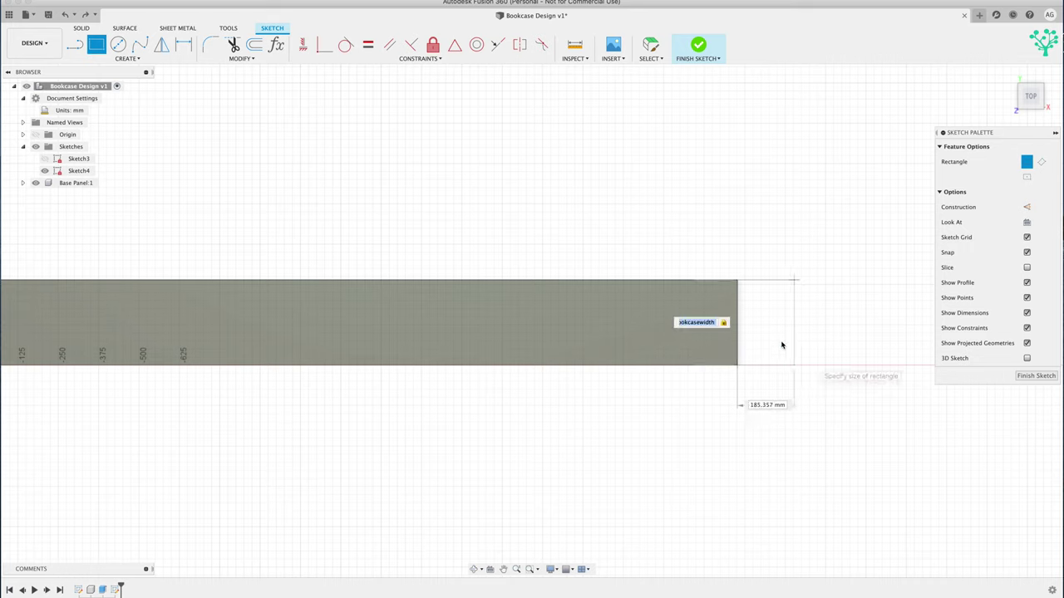
key(Tab)
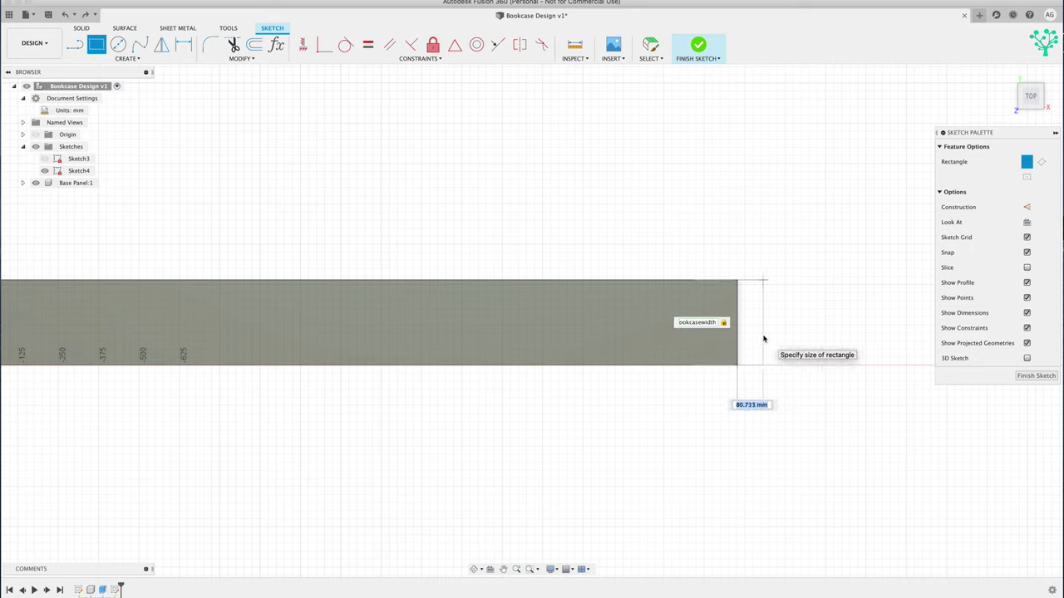
text(s)
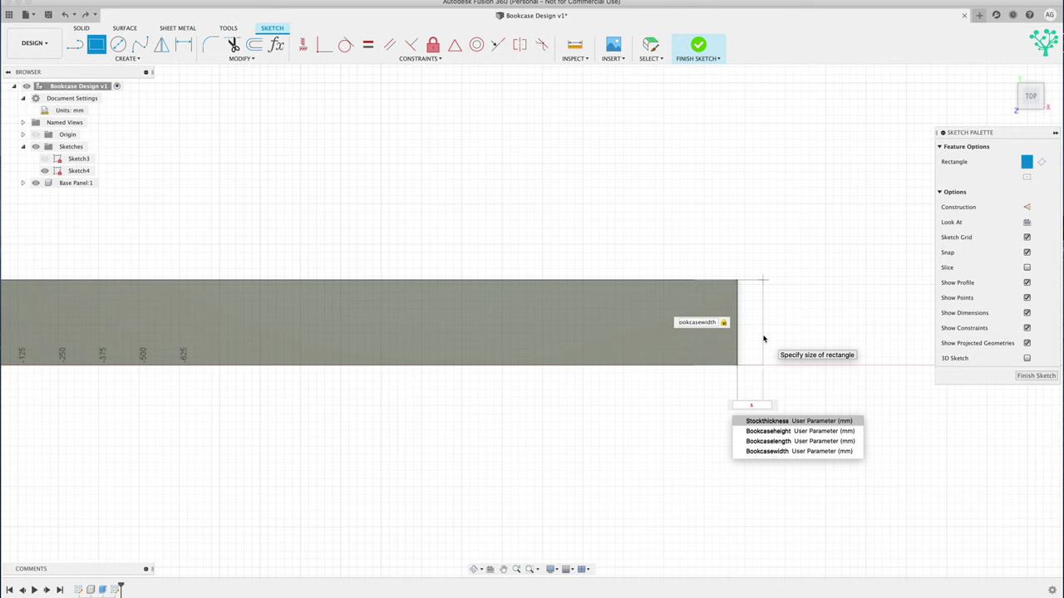
click(769, 421)
key(Tab)
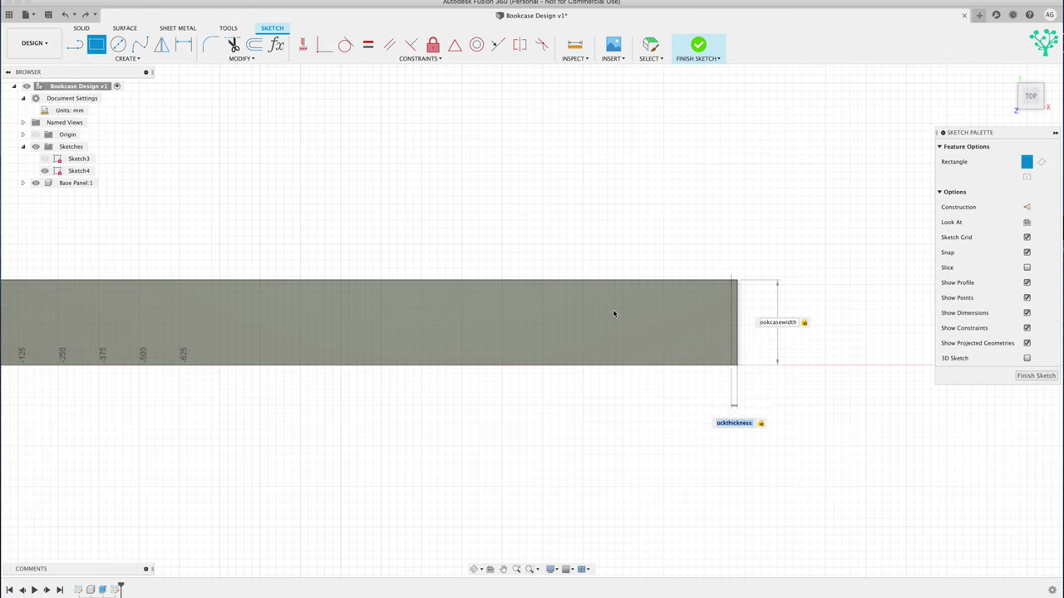
click(594, 235)
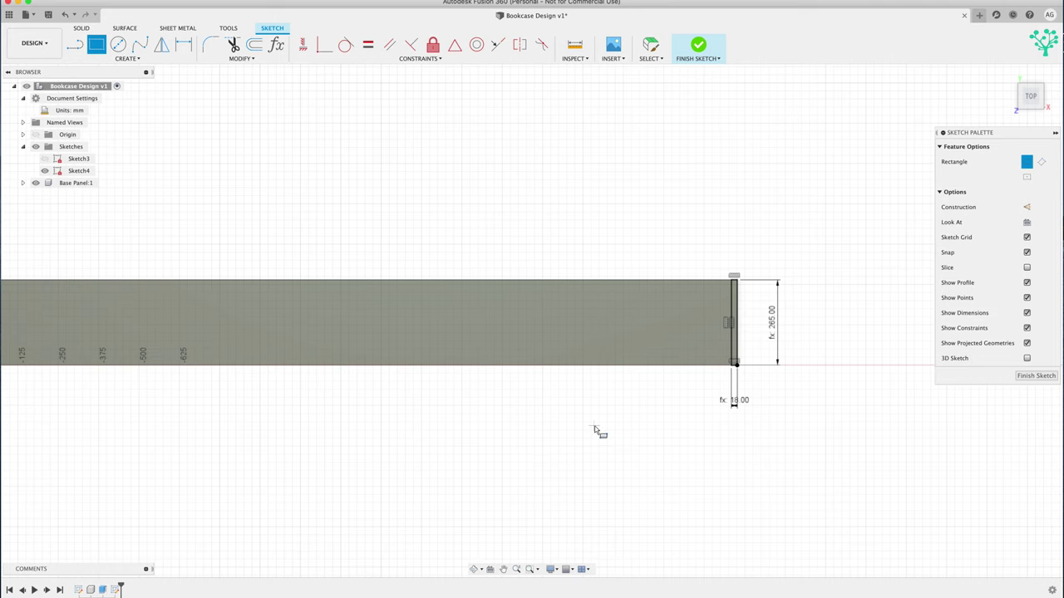
key(e)
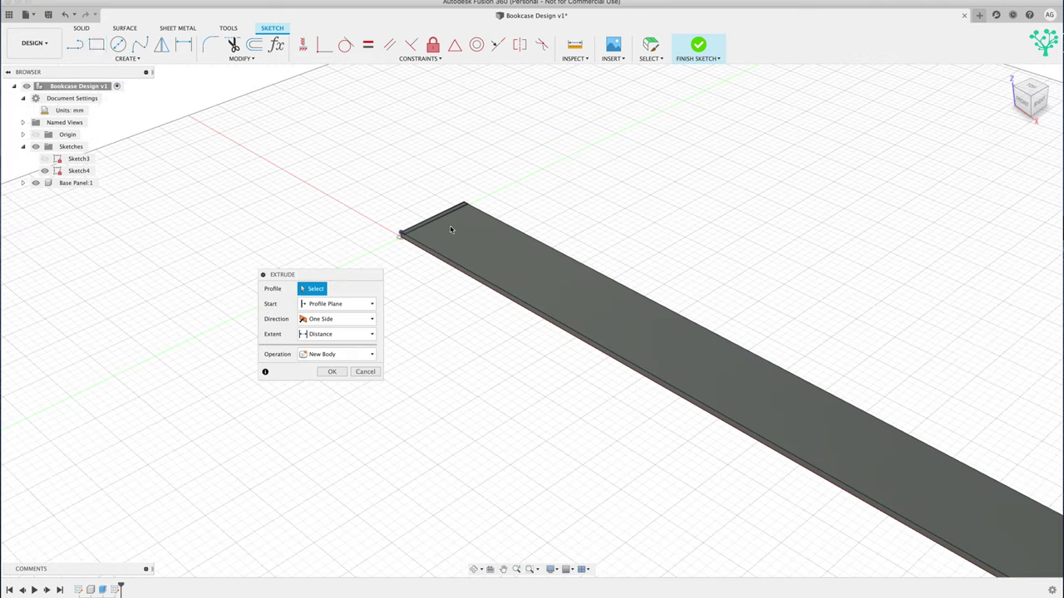
Extrude both end profiles by Bookcaseheight as a new component, Component3:1
click(436, 222)
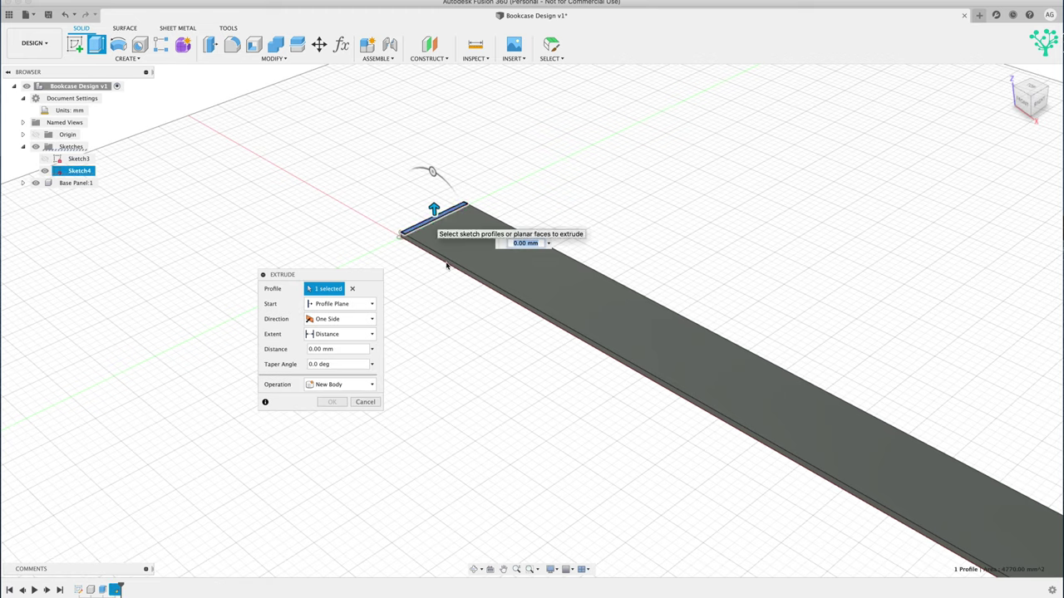
click(502, 569)
drag(628, 486, 541, 431)
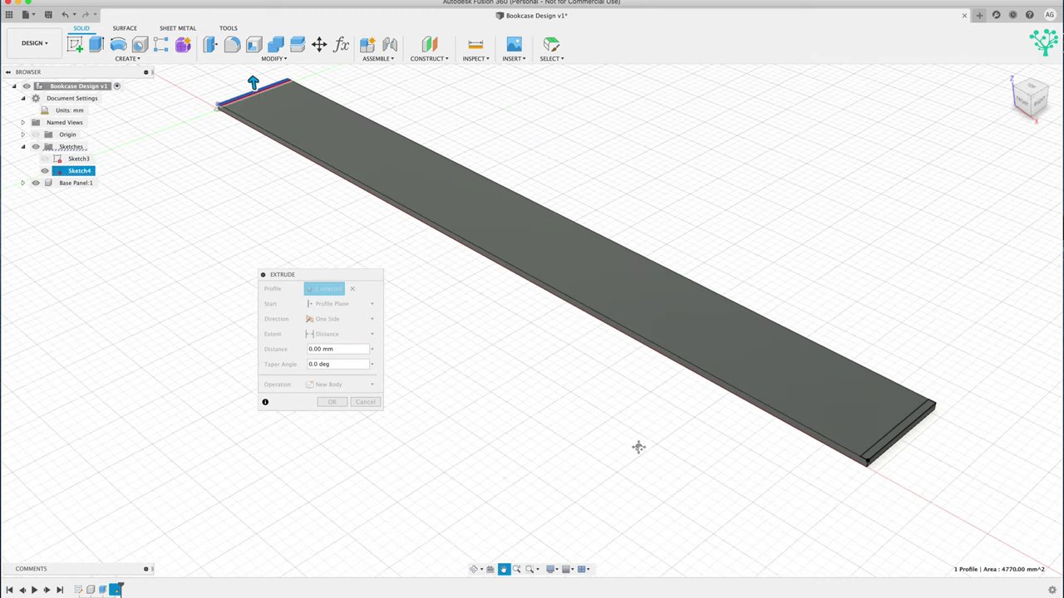
key(Escape)
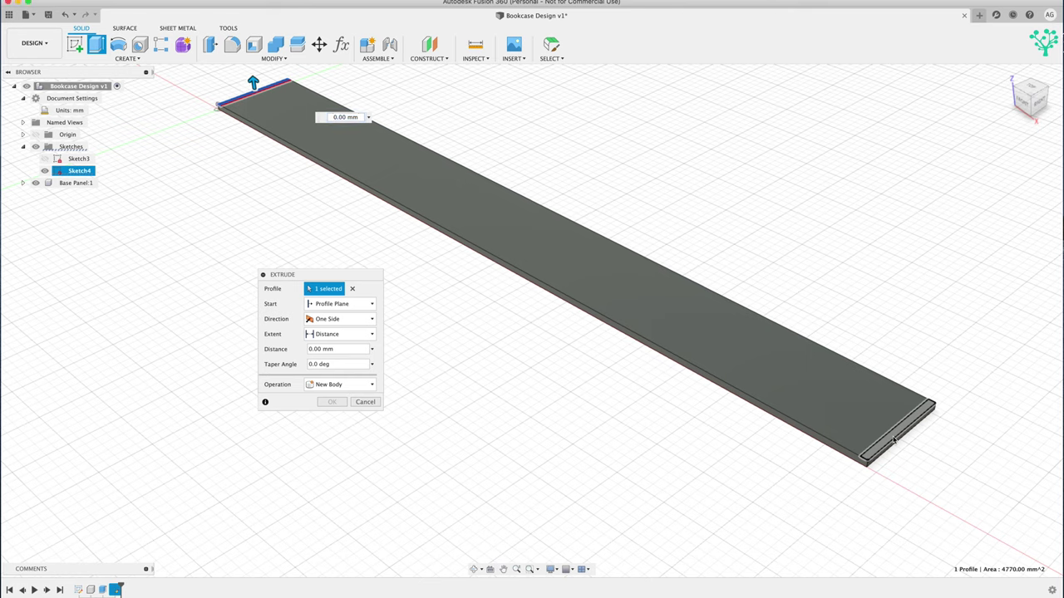
click(898, 440)
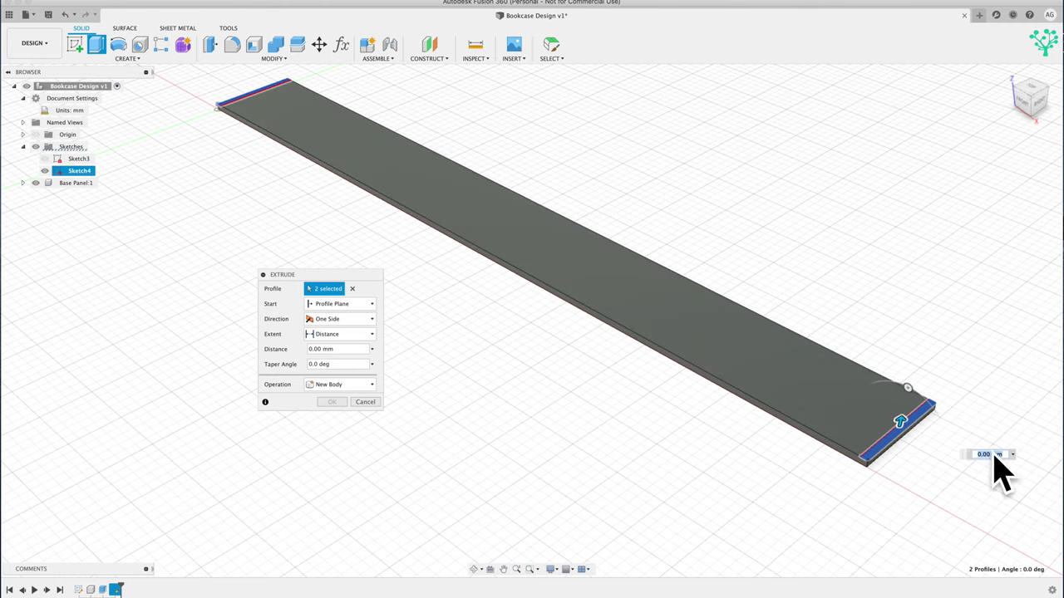
text(b)
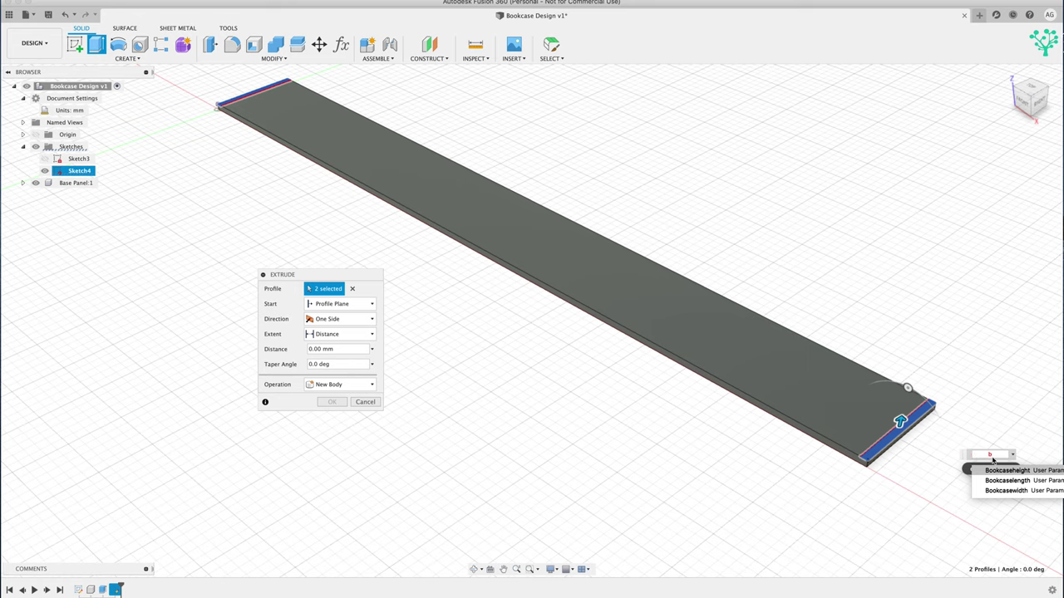
click(1008, 471)
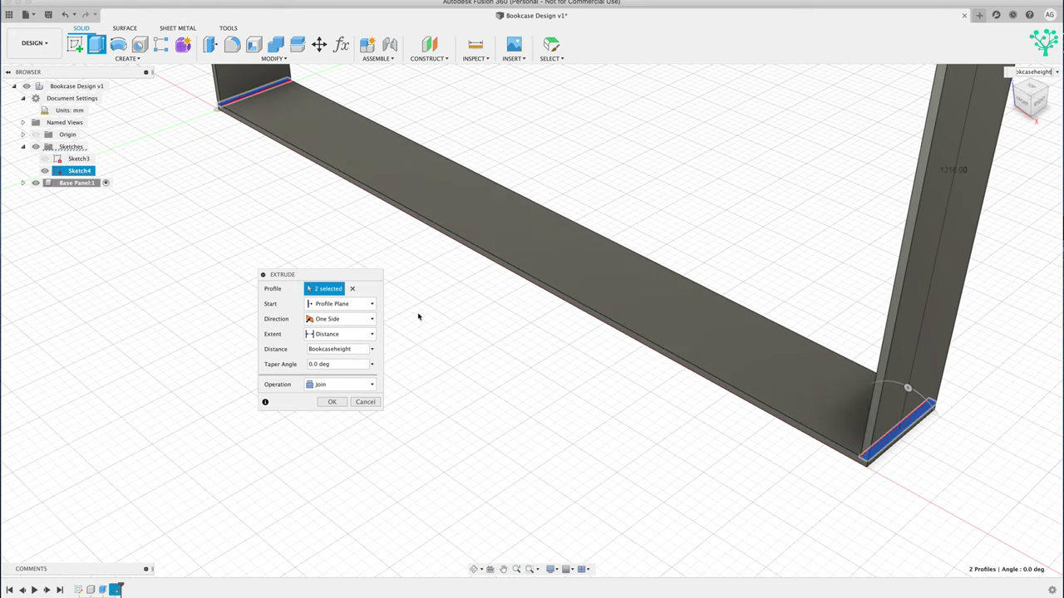
click(371, 385)
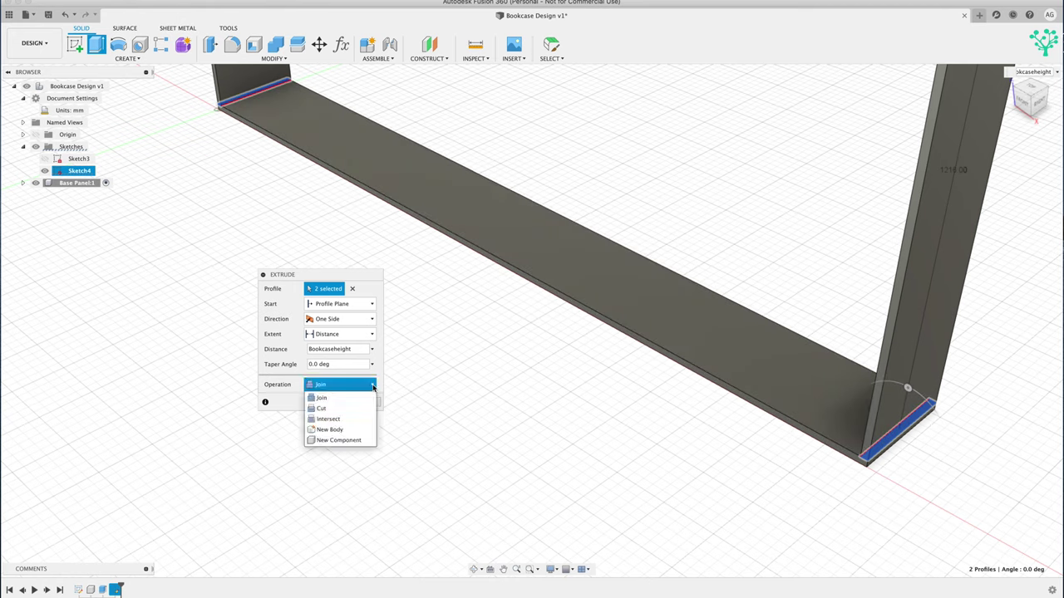
click(338, 440)
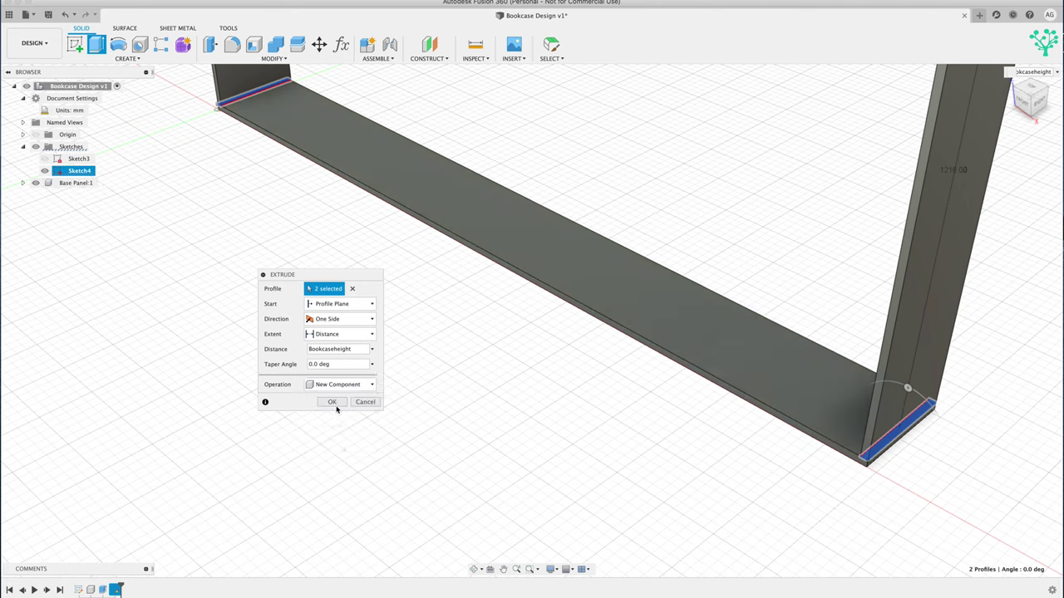
click(333, 403)
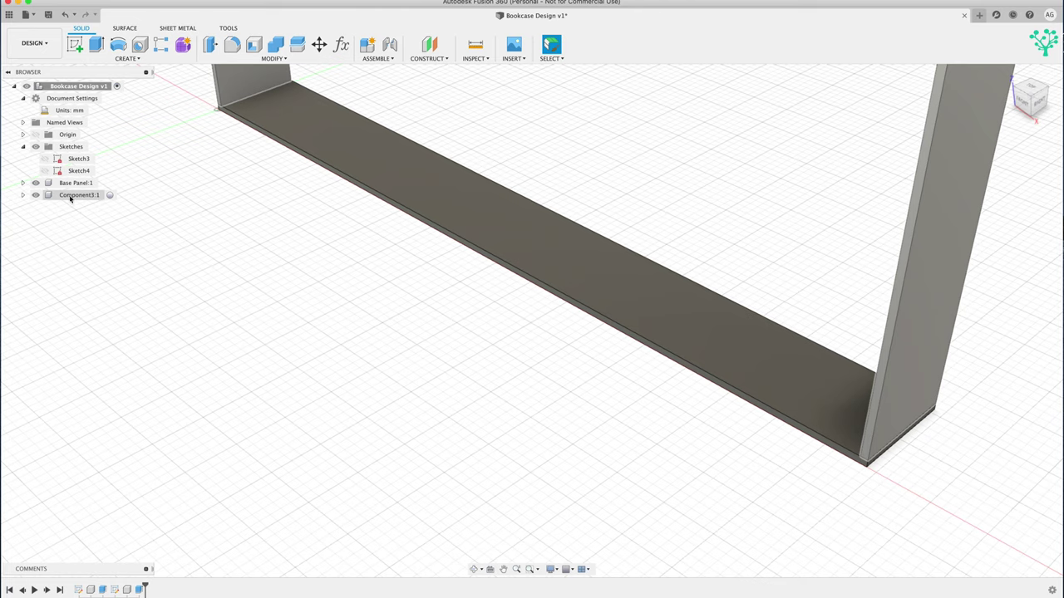
Rename Component3:1, holding Body1 and Body2, to 'Side Panels' in the Browser
click(22, 195)
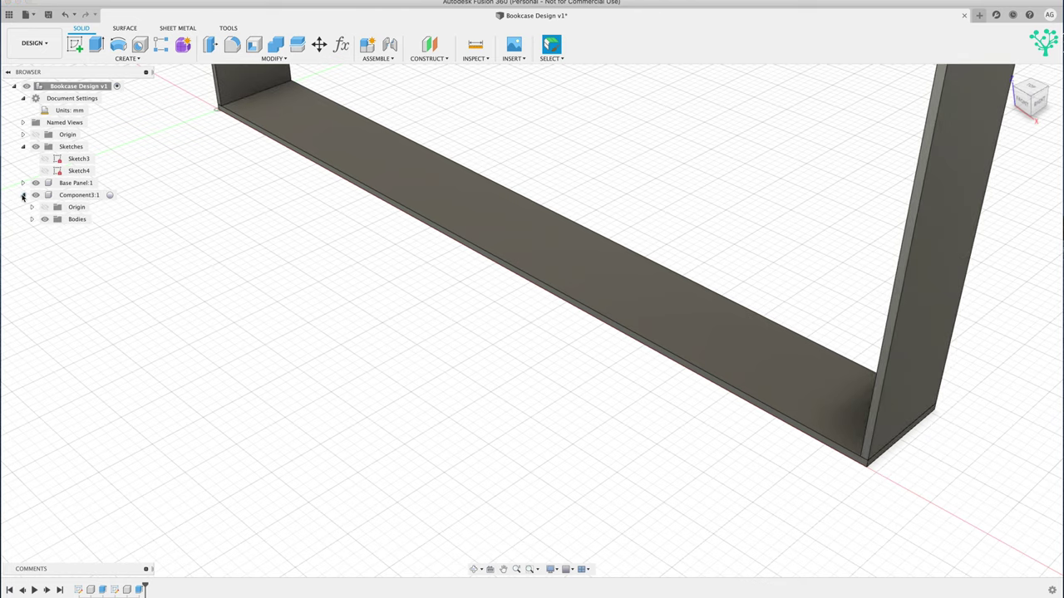
click(32, 220)
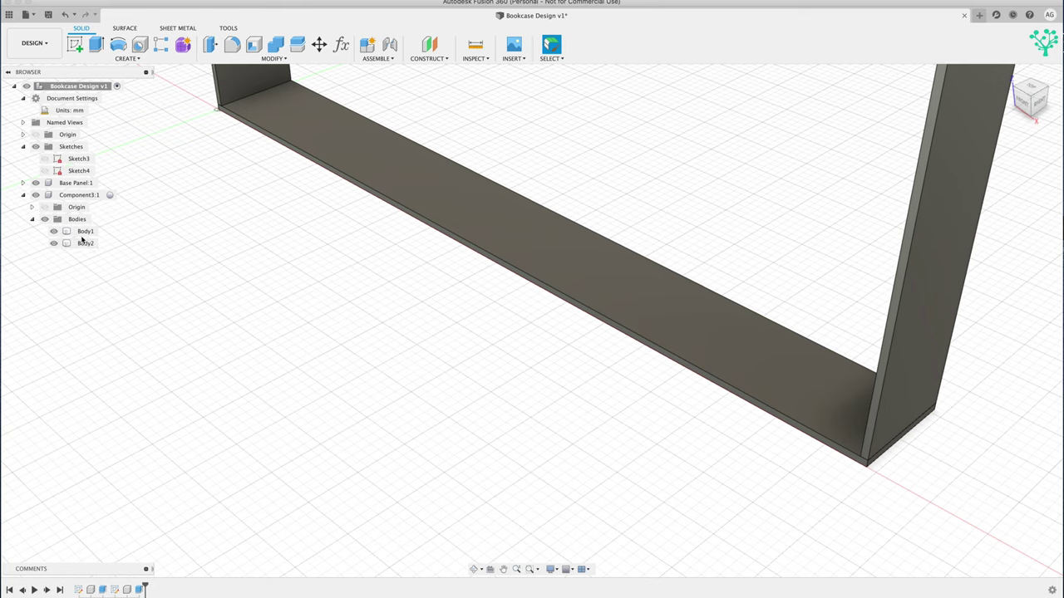
click(32, 220)
click(75, 195)
click(75, 195)
text(Side Panels)
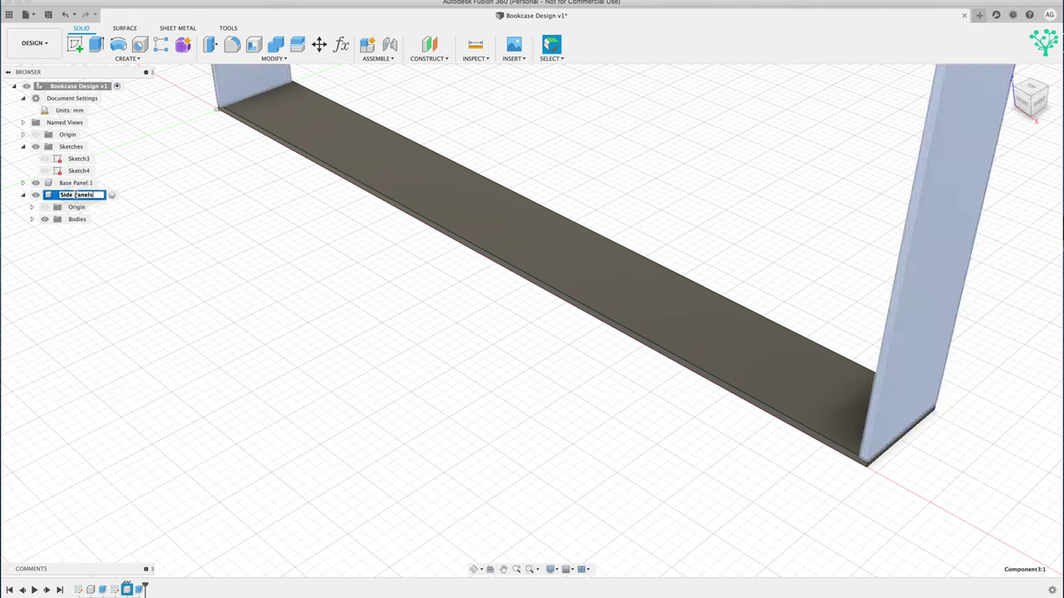
key(Return)
Fit the U-shaped frame in view and start a new sketch on a side panel's top face
scroll(195, 256, down, 4)
middle_drag(195, 257, 509, 190)
key(F6)
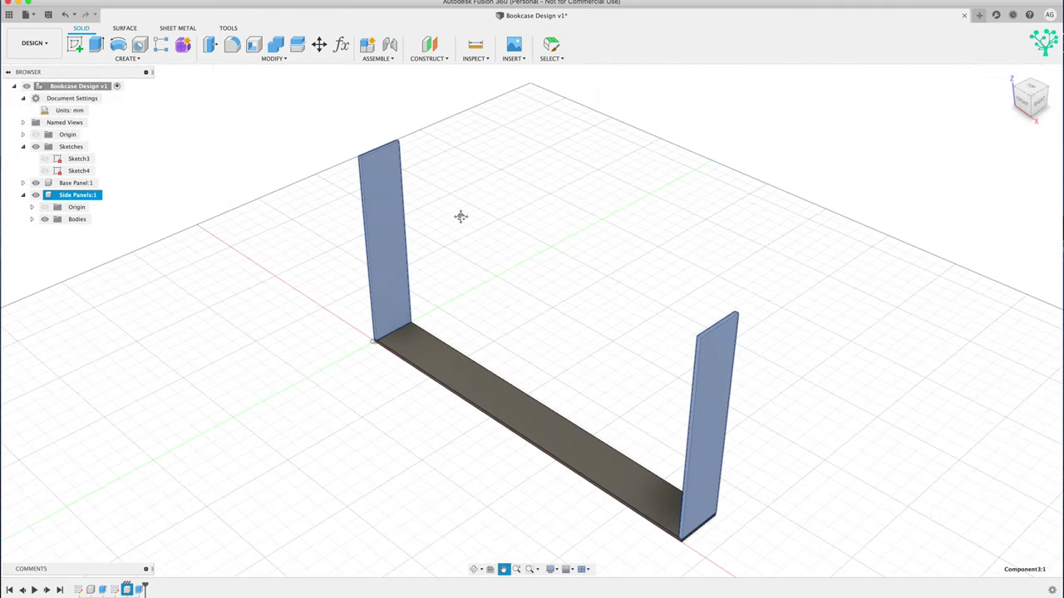
click(446, 131)
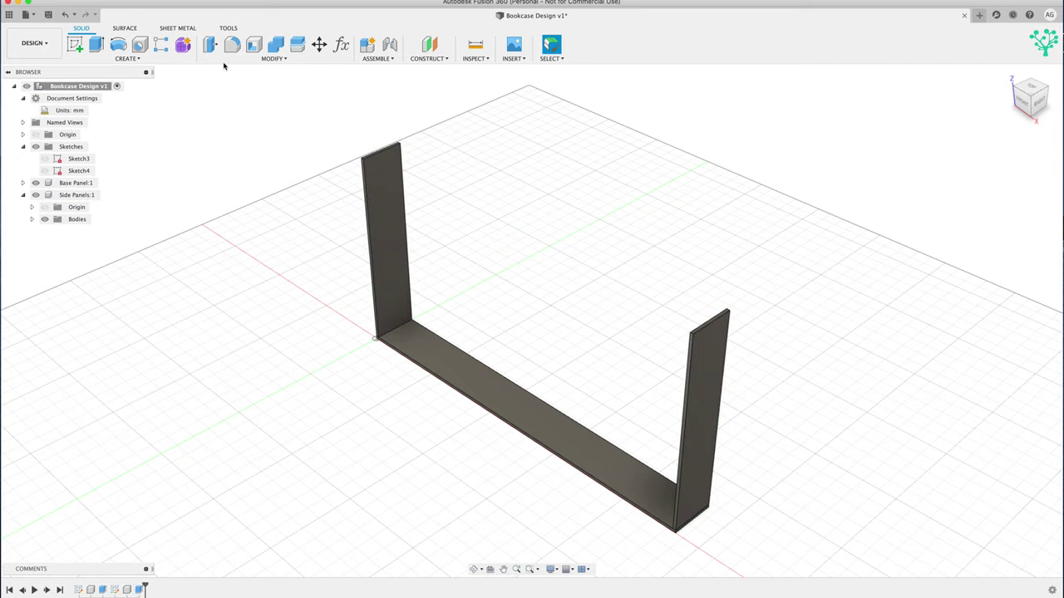
click(75, 44)
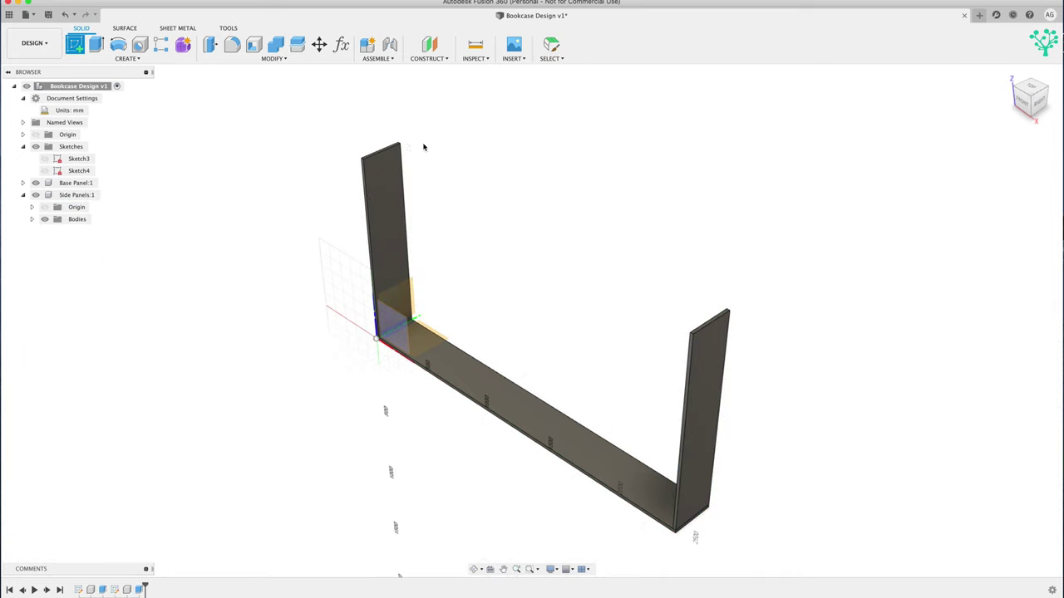
scroll(386, 151, up, 5)
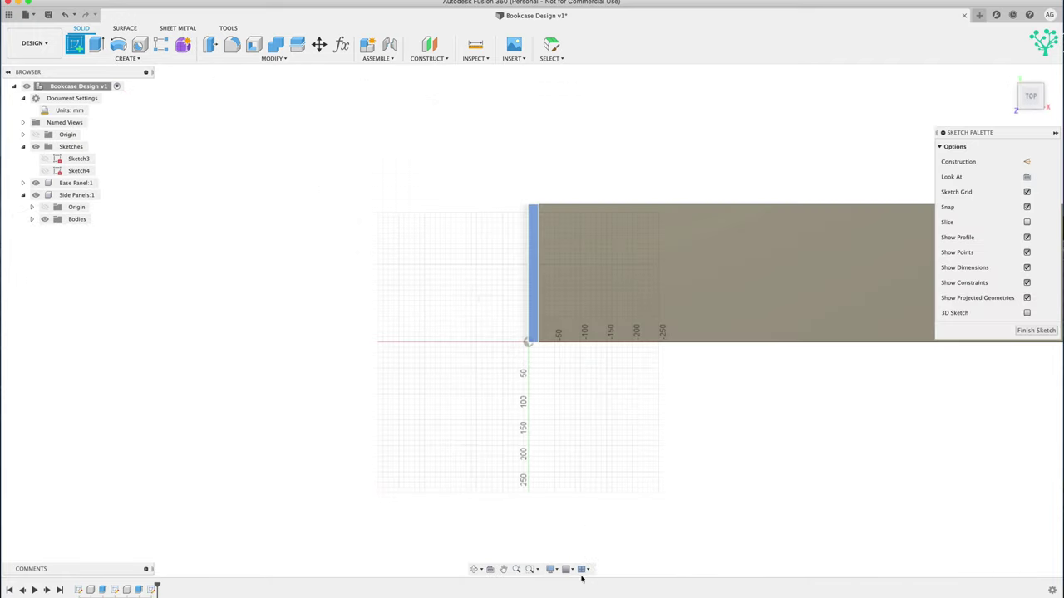
Draw a 265 × 2352 mm rectangle from the origin using Bookcasewidth and Bookcaselength
click(97, 44)
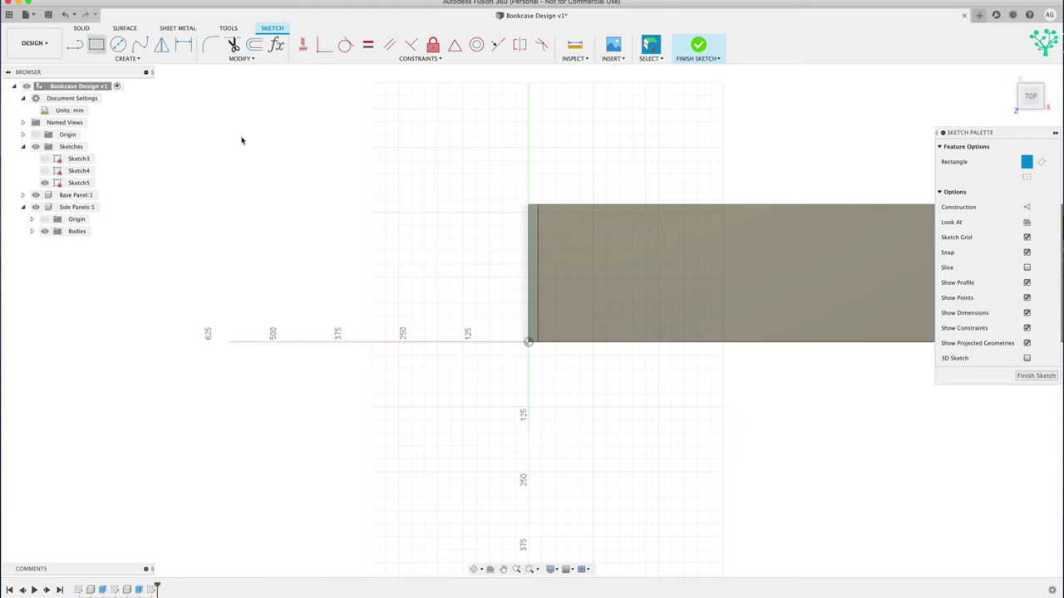
click(529, 342)
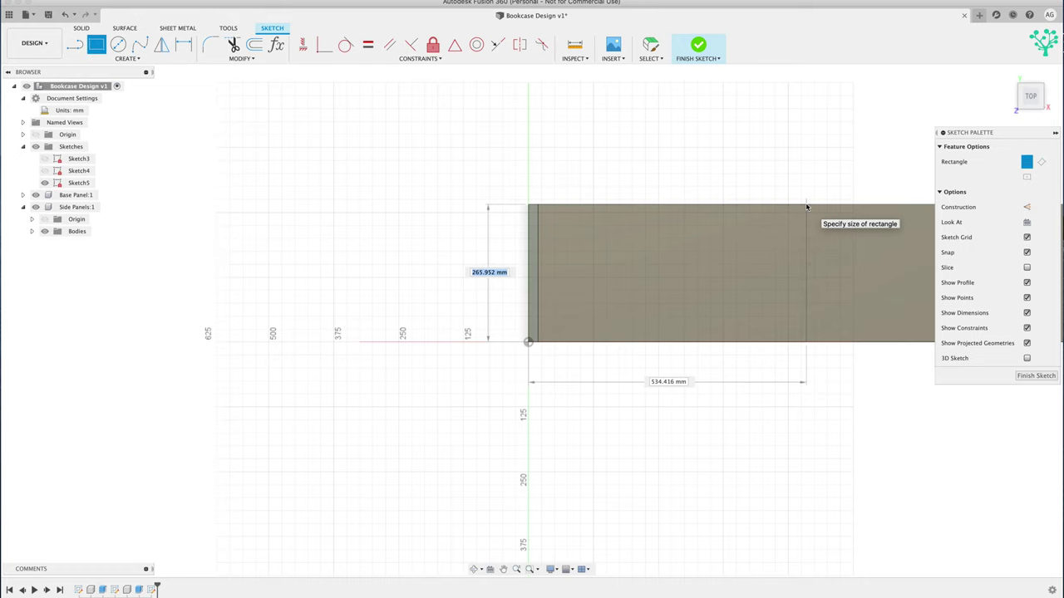
text(b)
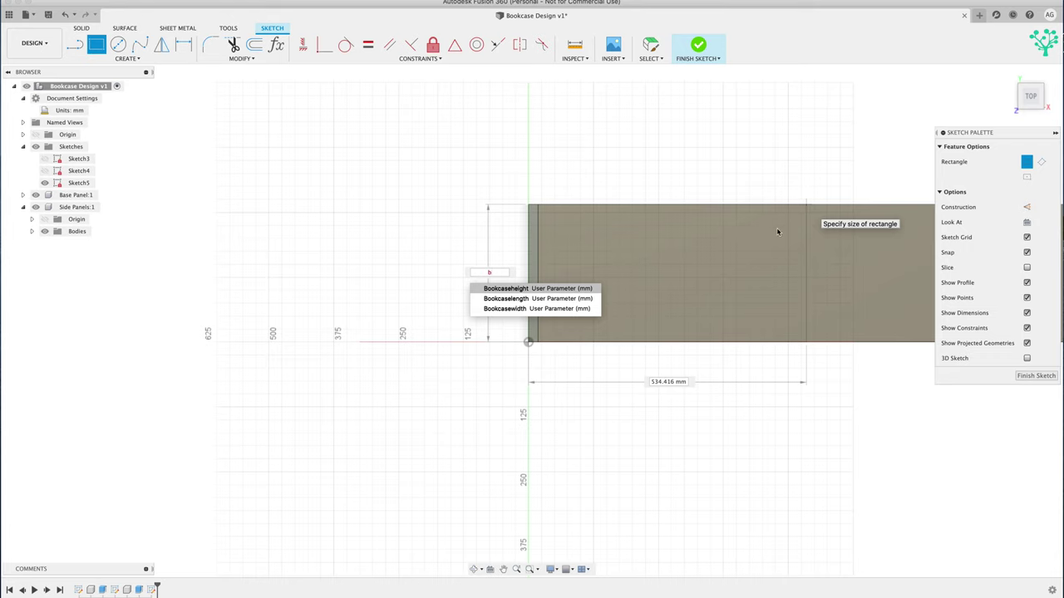
click(509, 309)
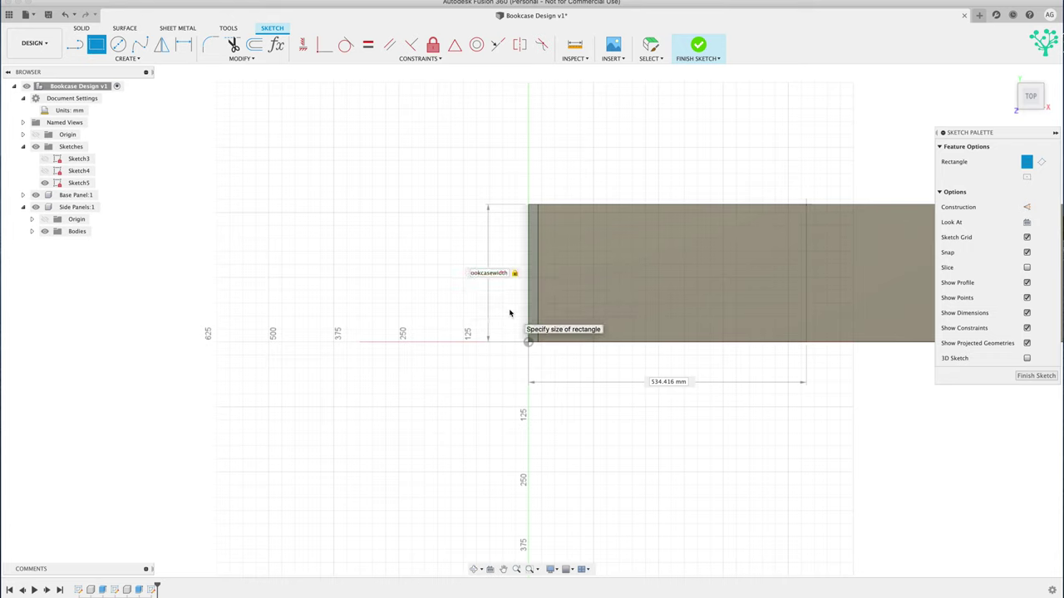
key(Tab)
text(b)
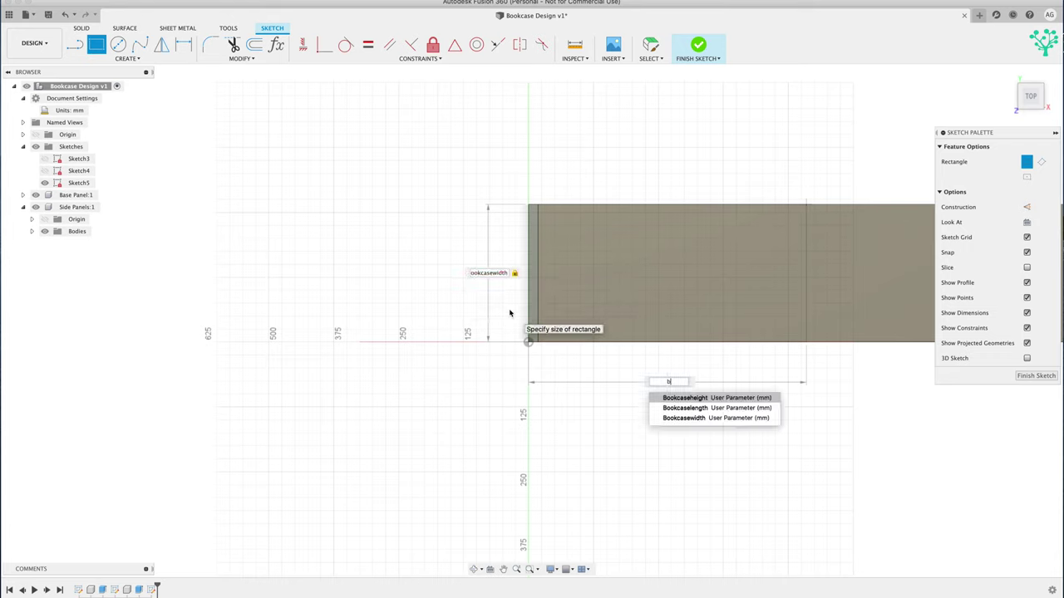
click(694, 408)
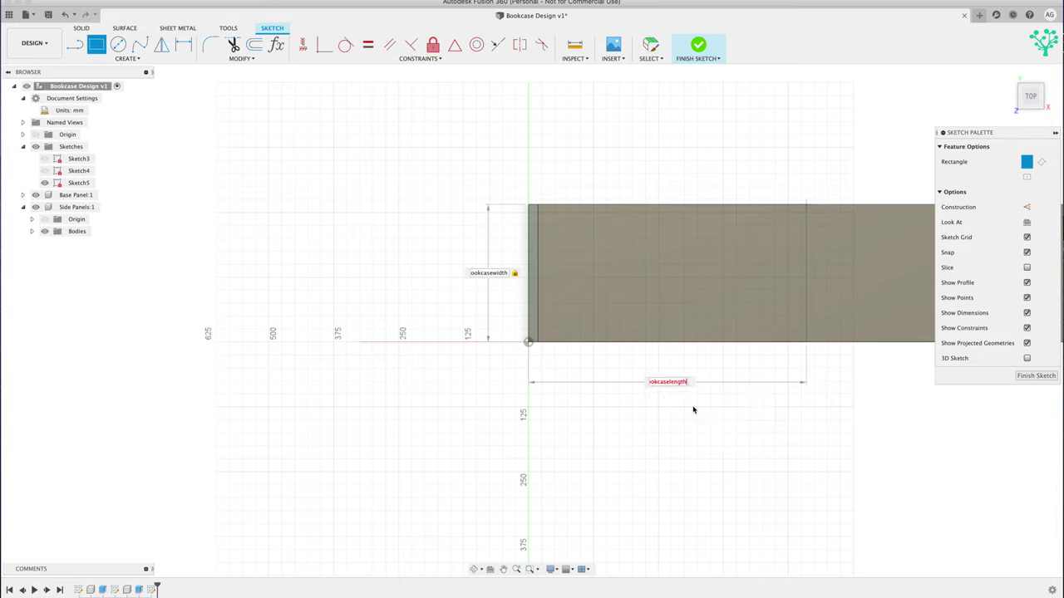
key(Return)
mouse_move(693, 408)
shift+middle_down()
mouse_move(584, 169)
mouse_move(409, 197)
mouse_move(458, 161)
mouse_move(532, 149)
mouse_move(512, 154)
mouse_move(579, 188)
mouse_move(571, 246)
mouse_move(574, 202)
mouse_move(581, 240)
mouse_move(562, 241)
shift+middle_up()
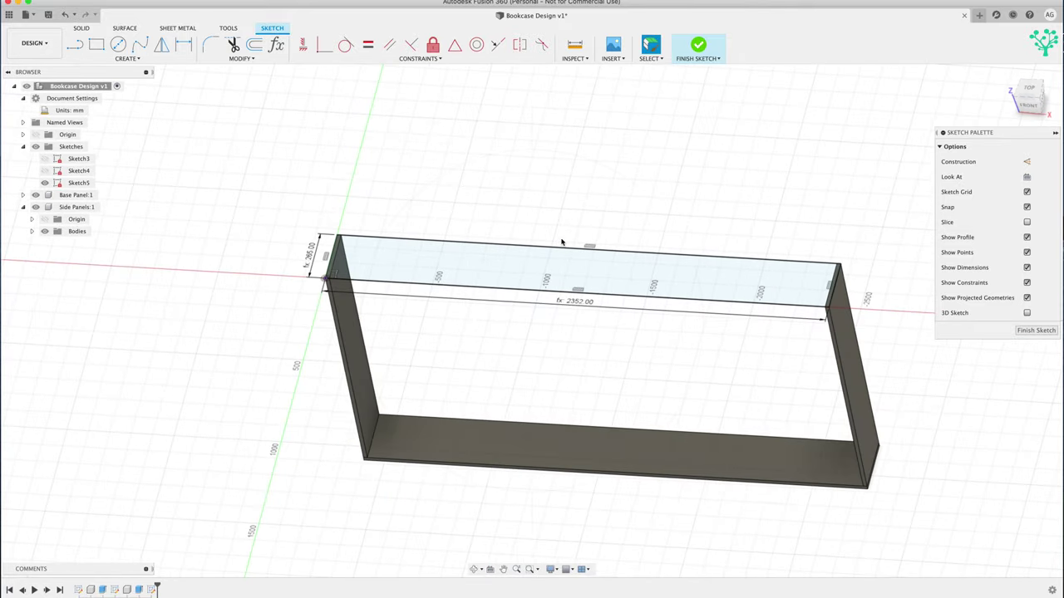
key(e)
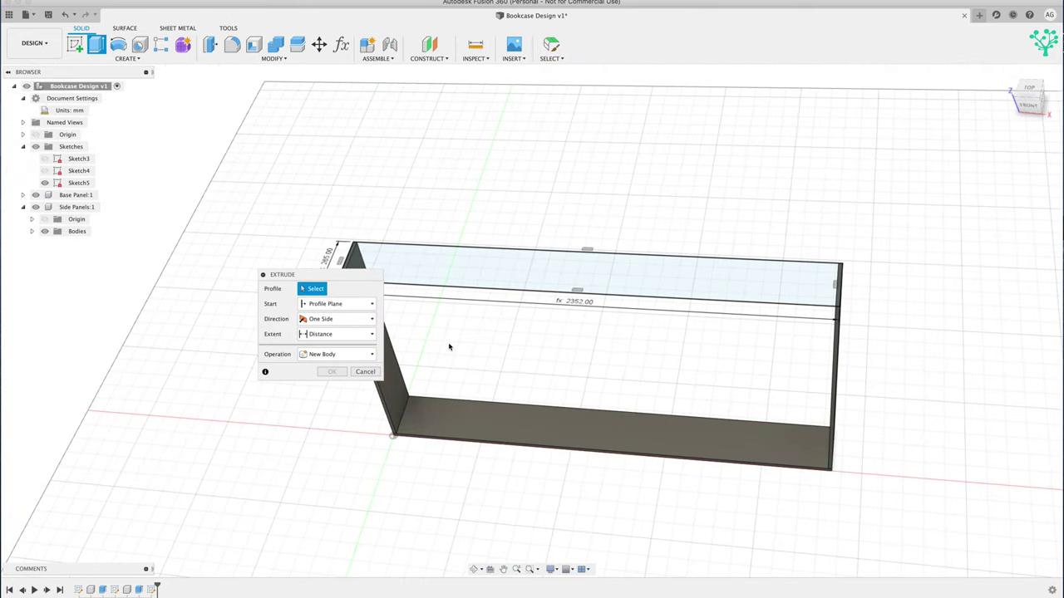
Extrude both top profiles by Stockthickness as a new component, Component4:1
click(622, 274)
drag(332, 275, 275, 316)
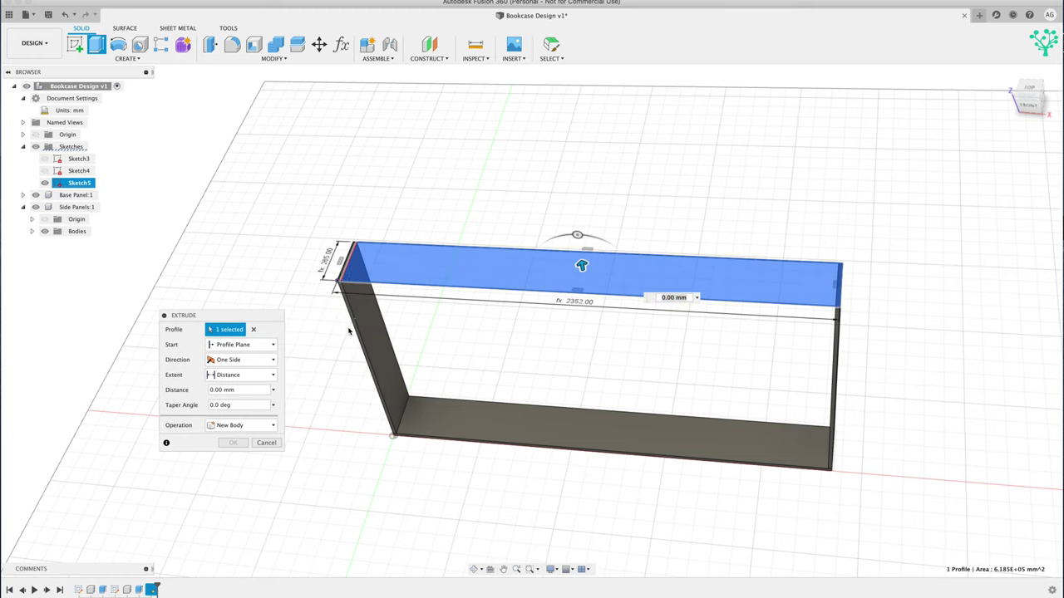
click(347, 265)
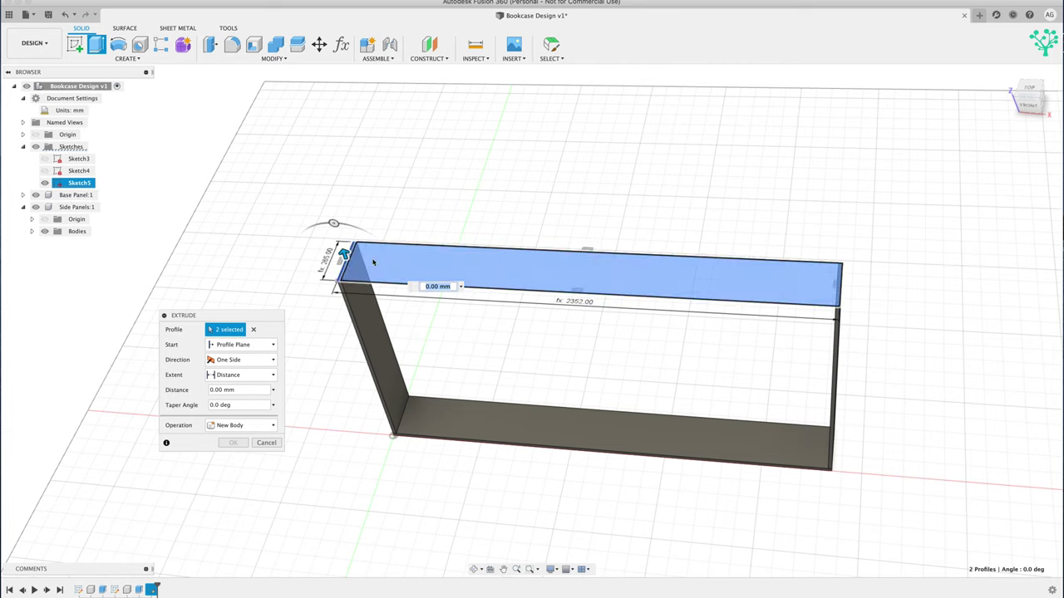
text(ss)
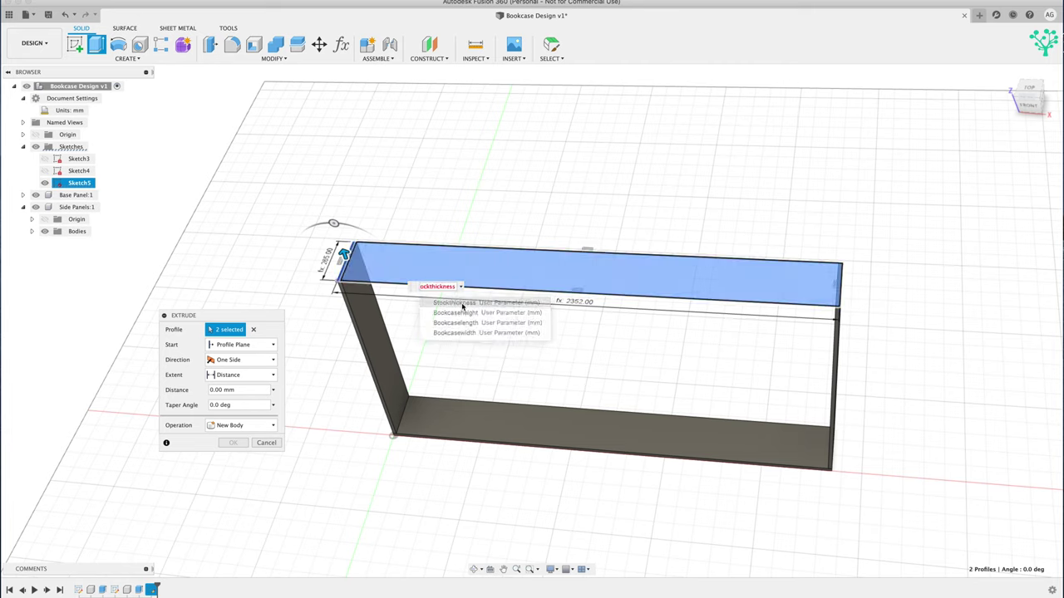
key(Return)
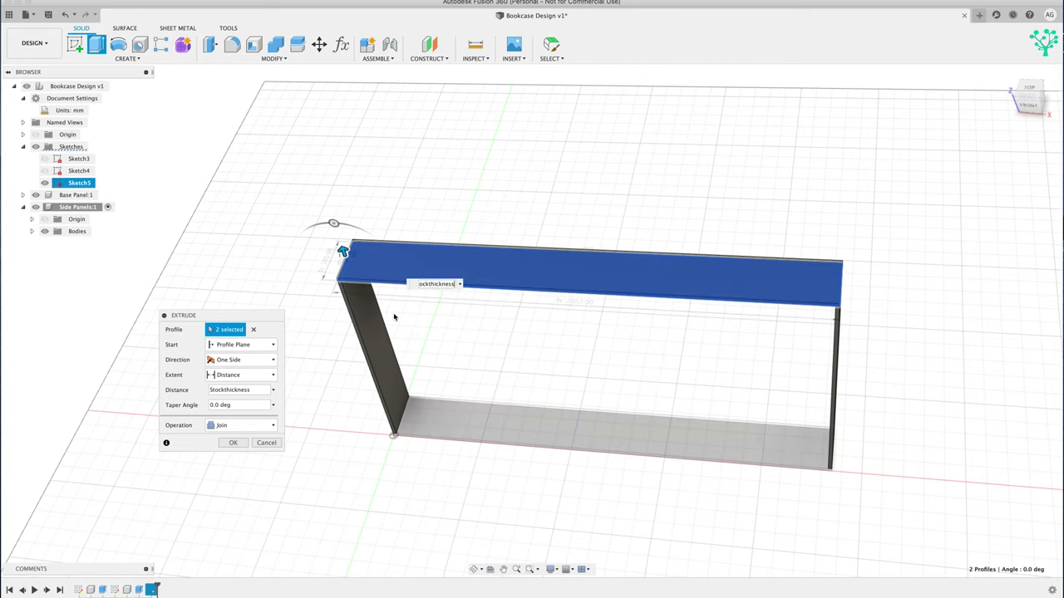
click(274, 427)
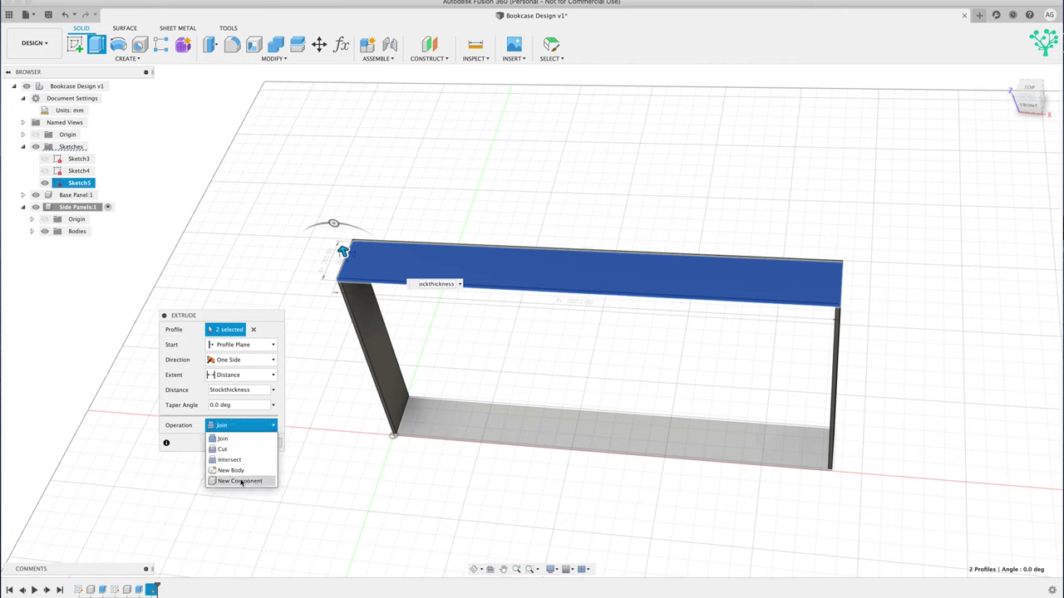
click(235, 476)
click(234, 443)
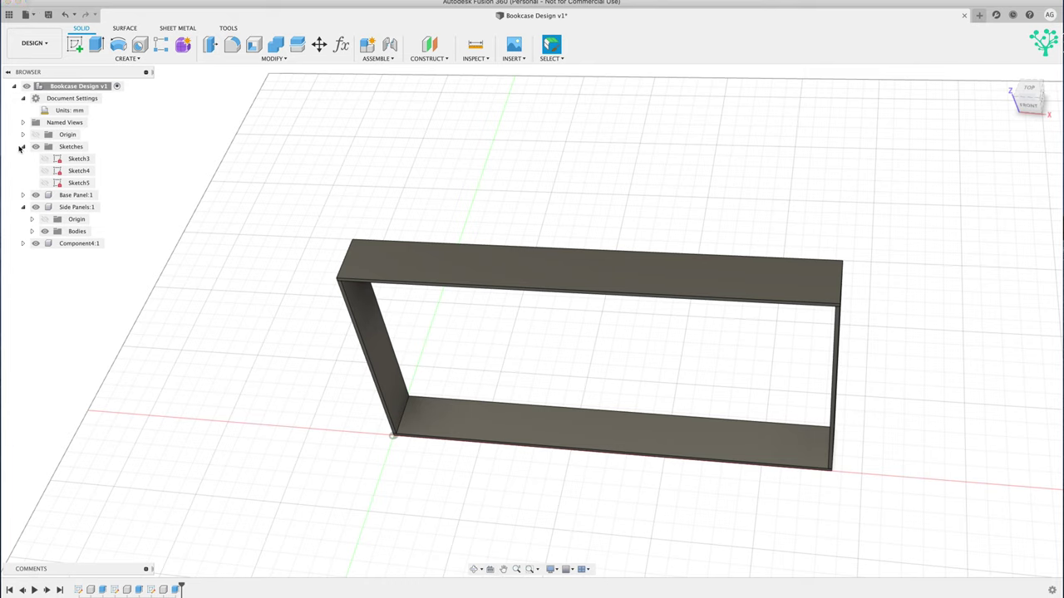
Collapse Sketches and Side Panels in the Browser and rename Component4 to 'Top panel'
click(23, 147)
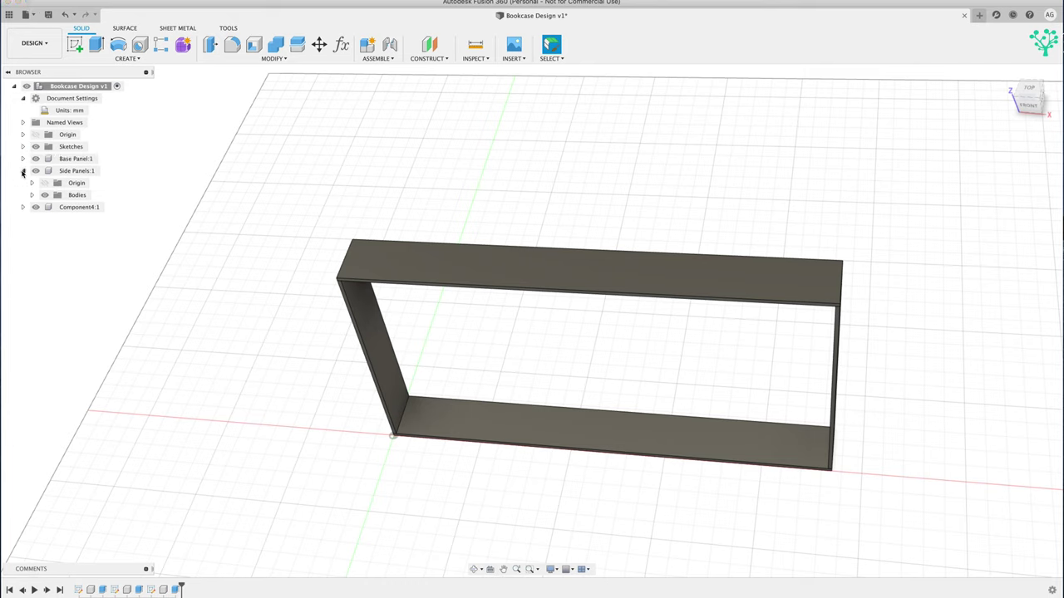
click(23, 172)
click(66, 183)
double_click(67, 183)
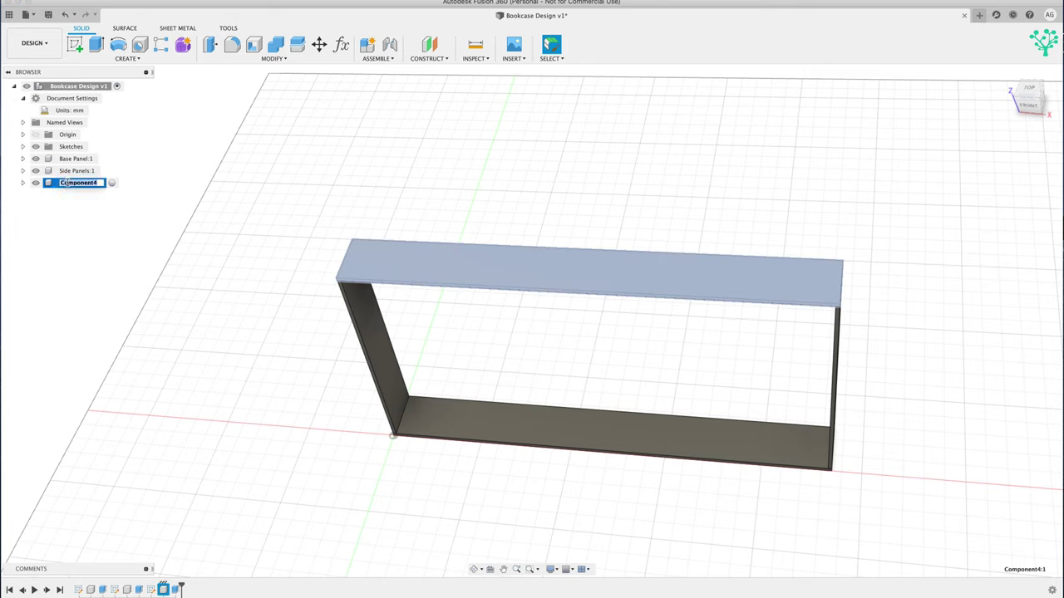
text(Top panel)
key(Return)
Orbit, return to the Home view, zoom and pan to frame the finished bookcase
click(475, 569)
drag(565, 375, 766, 149)
key(Escape)
click(1009, 76)
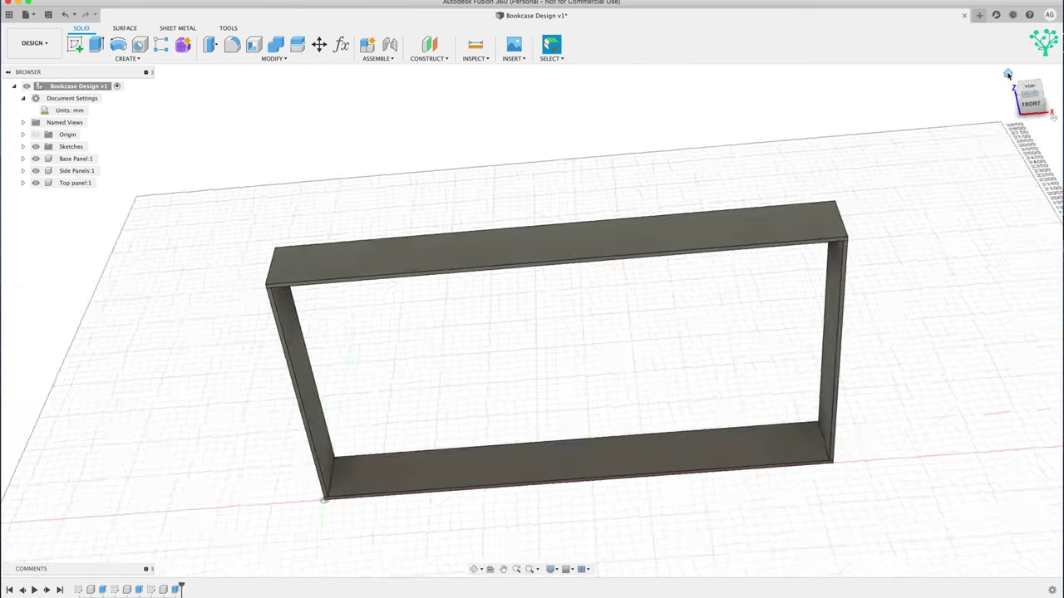
scroll(577, 292, down, 5)
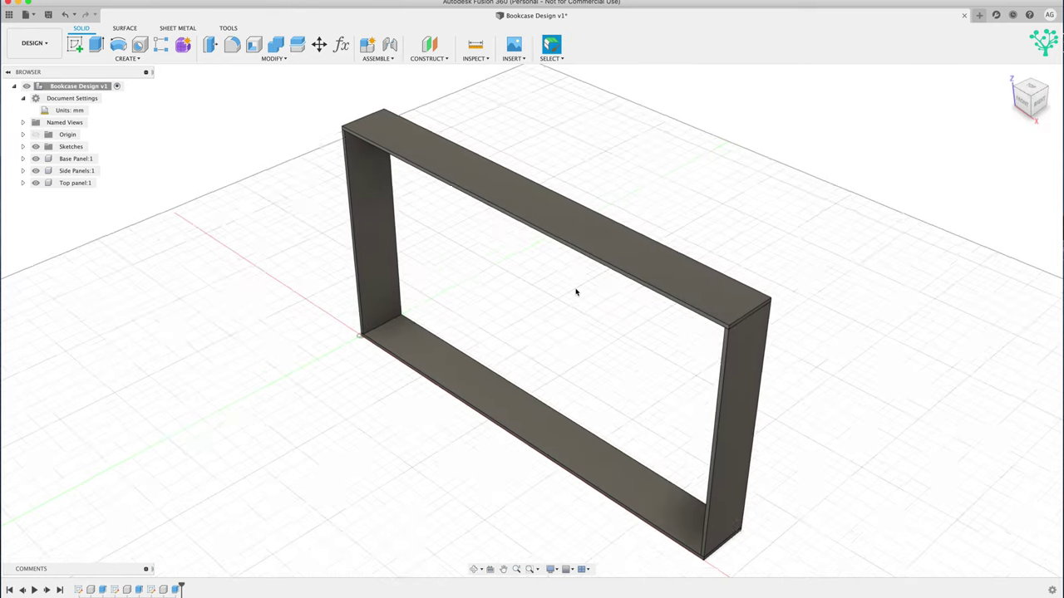
click(502, 570)
drag(532, 487, 823, 484)
Change the Bookcaseheight parameter from 1216 to 2000 mm and apply it
key(Escape)
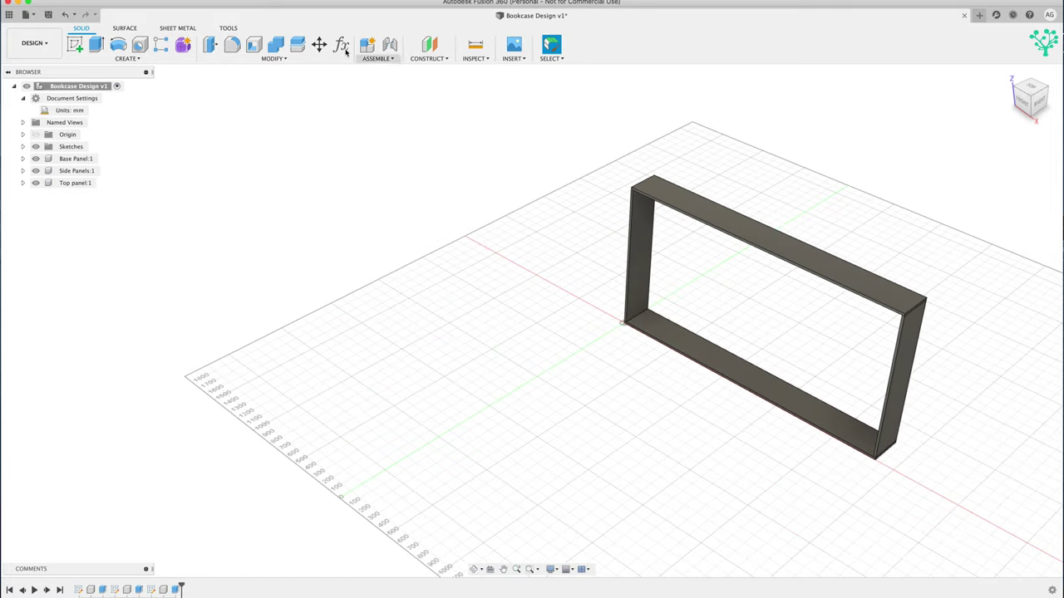
click(341, 44)
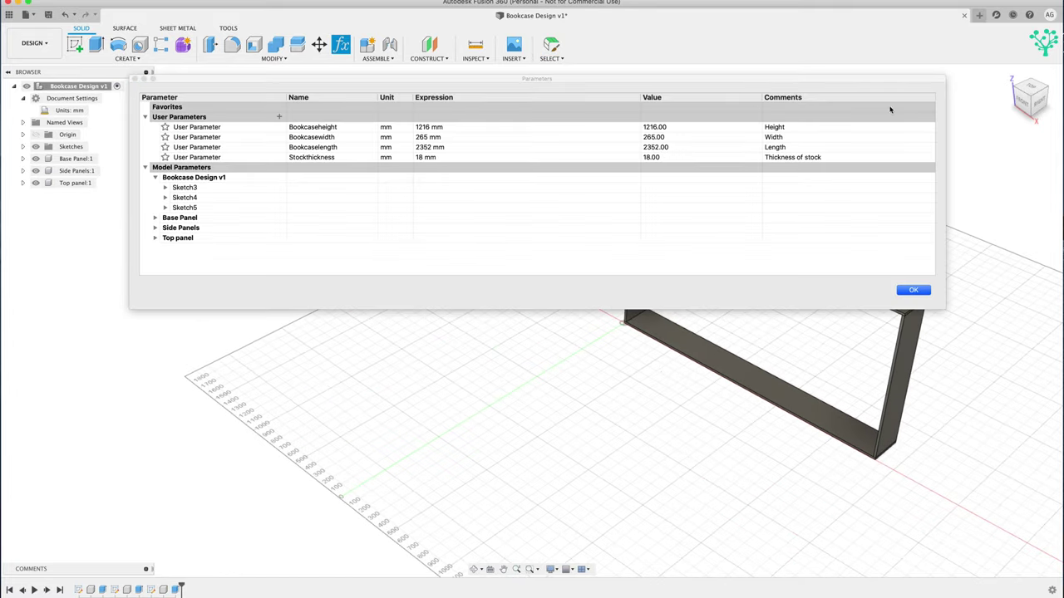
drag(947, 112, 483, 113)
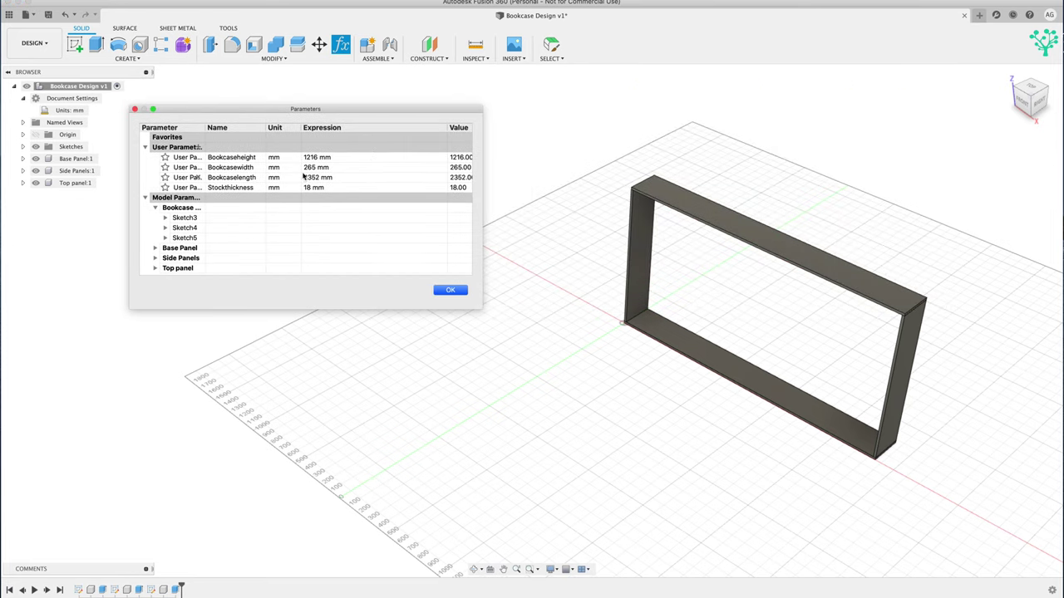
click(304, 157)
click(304, 157)
click(304, 157)
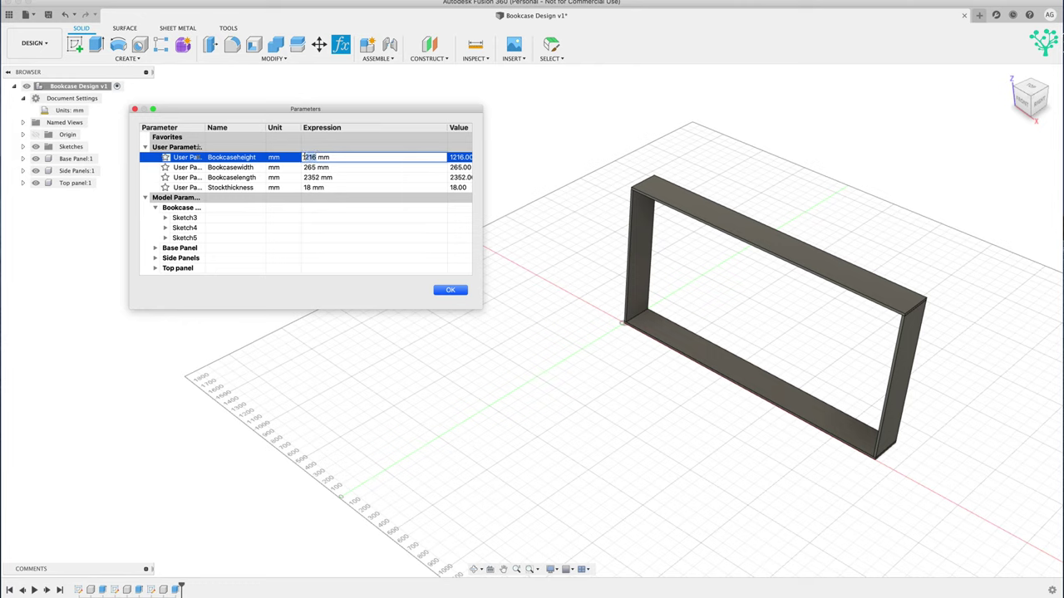
text(2000)
key(Return)
click(449, 290)
key(i)
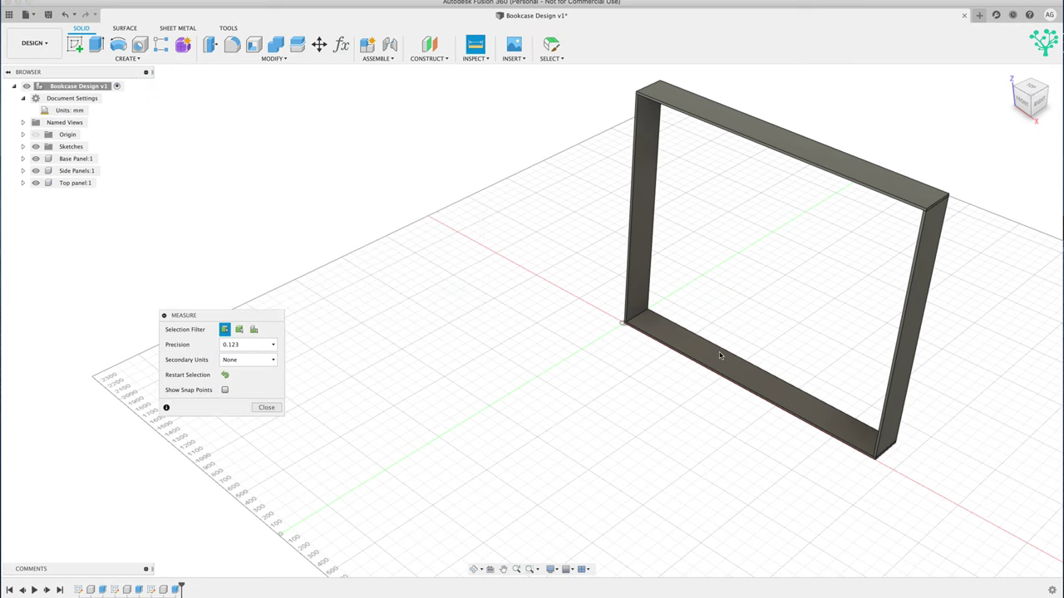
Measure the frame's bottom-right to top-right corner, reading 2036 mm, then close Measure
click(874, 462)
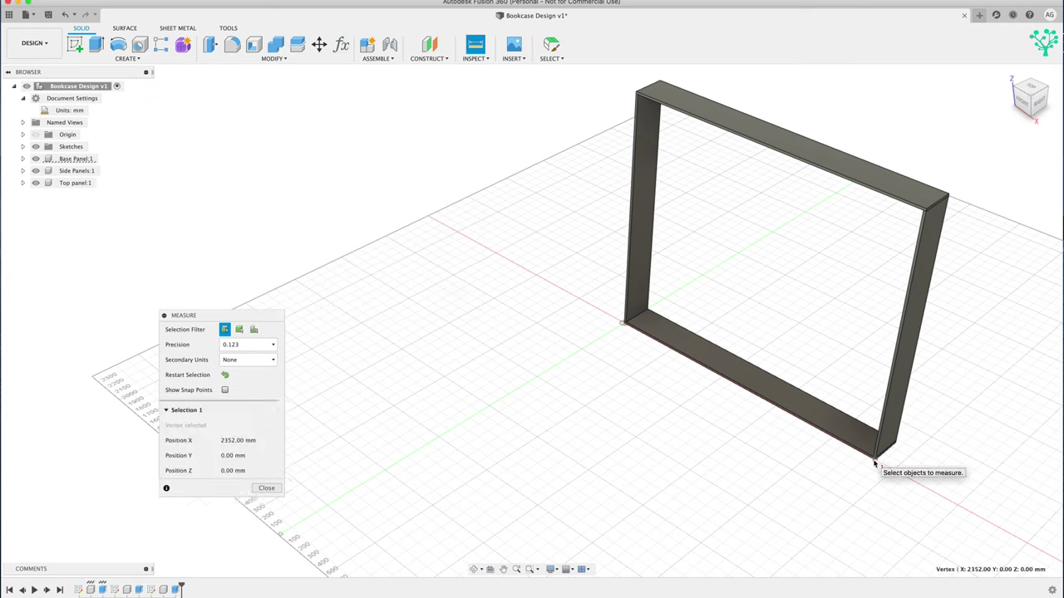
click(926, 210)
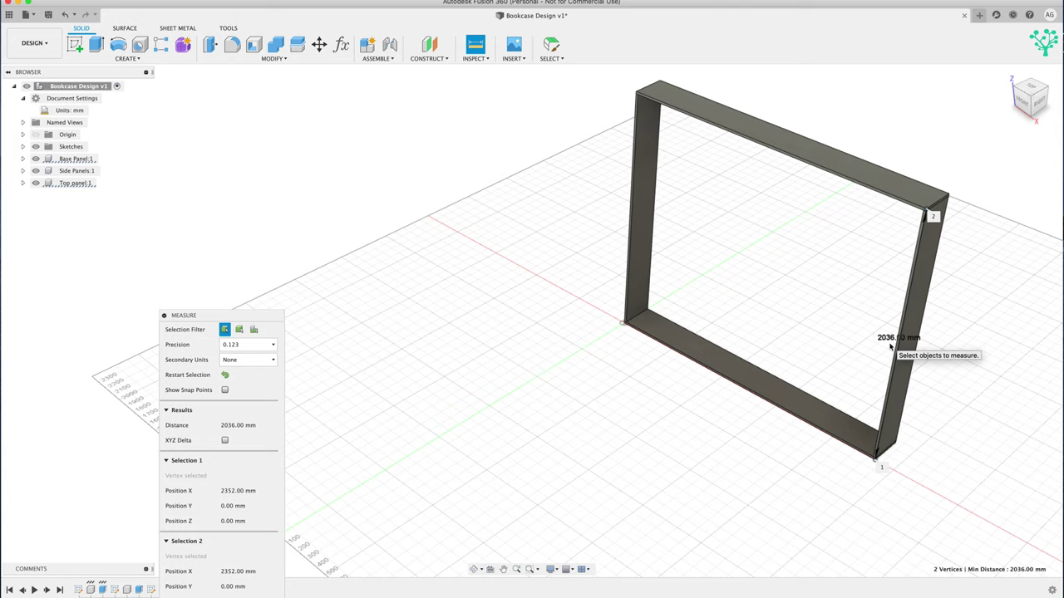
drag(239, 329, 290, 211)
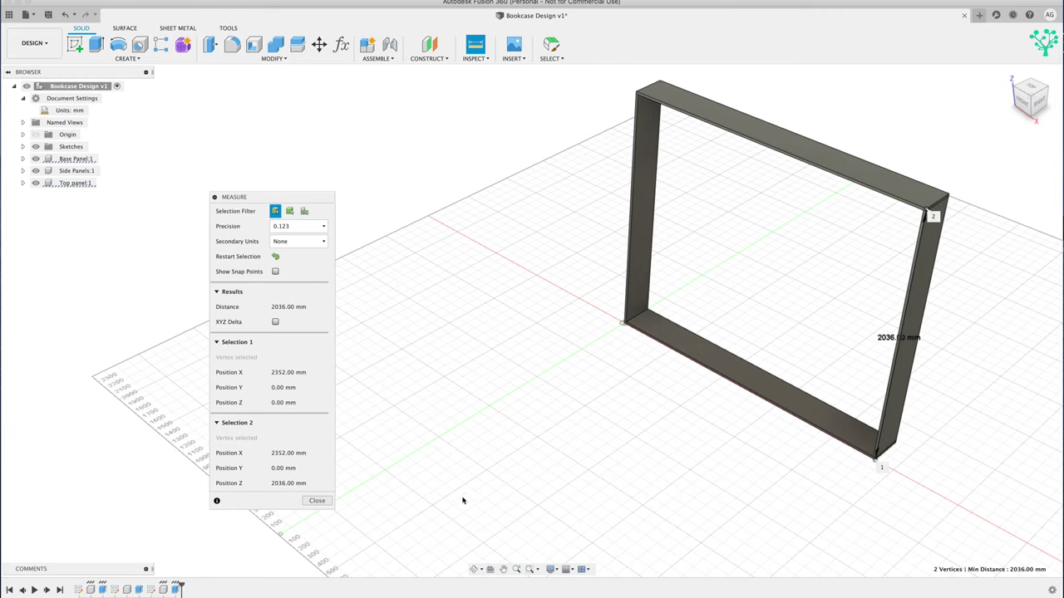
click(317, 500)
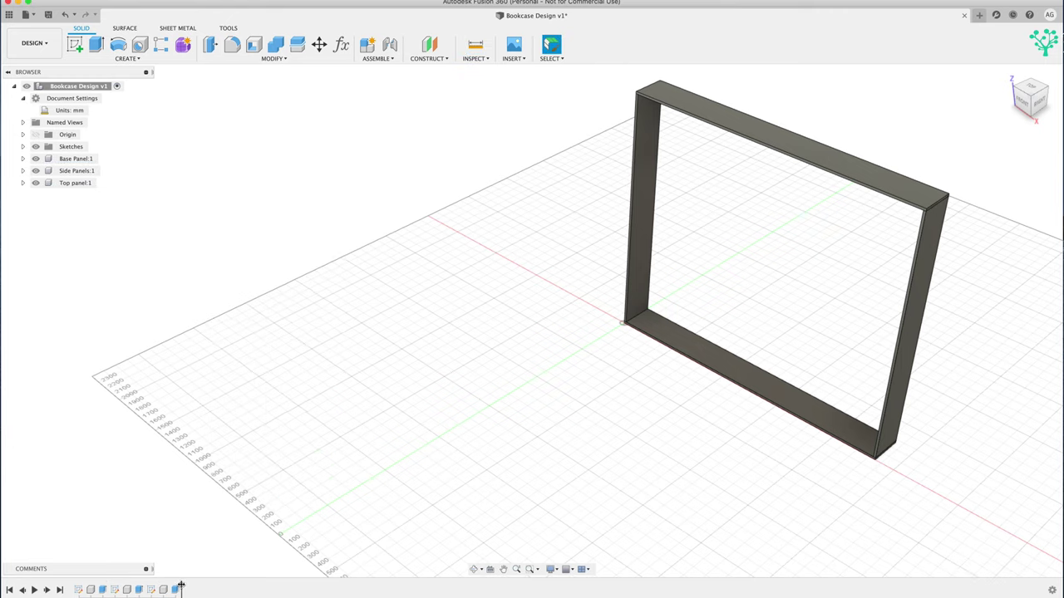
Roll the timeline back to the Side Panels extrusion and bring up its feature options
drag(180, 586, 133, 582)
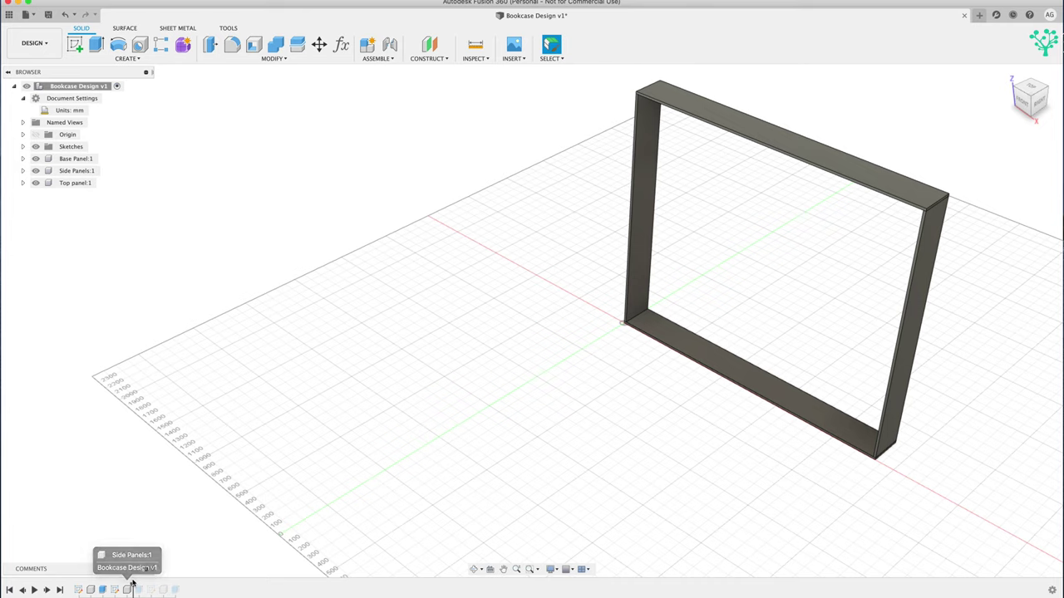
drag(133, 585, 138, 586)
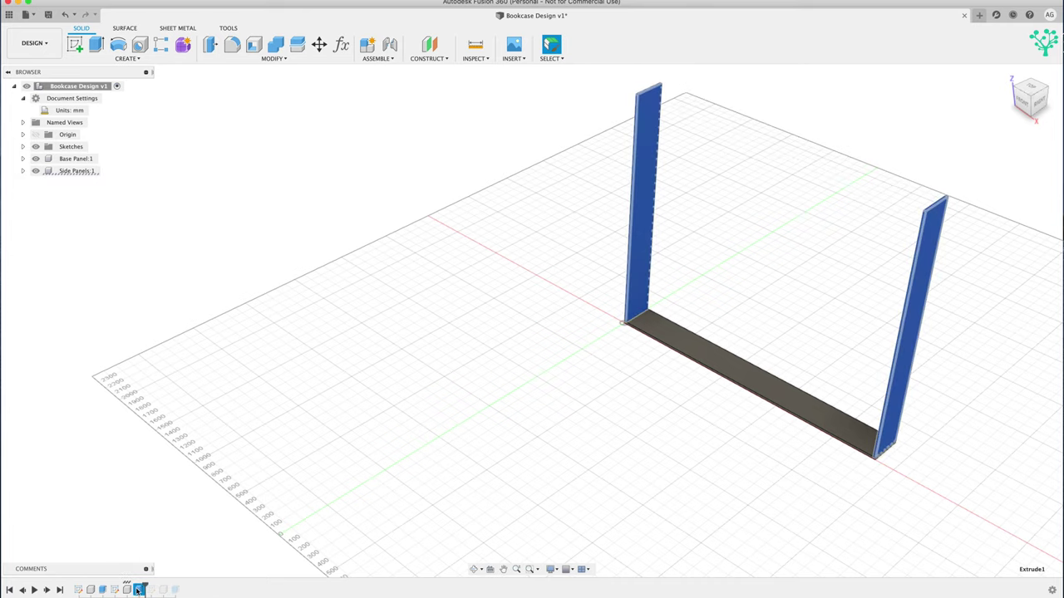
right_click(139, 590)
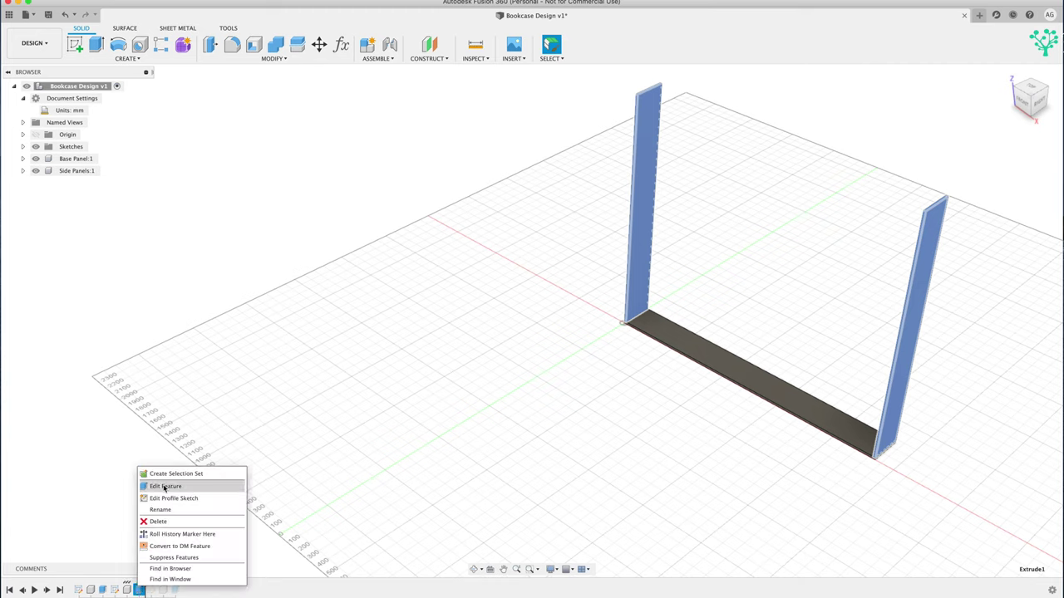
click(230, 473)
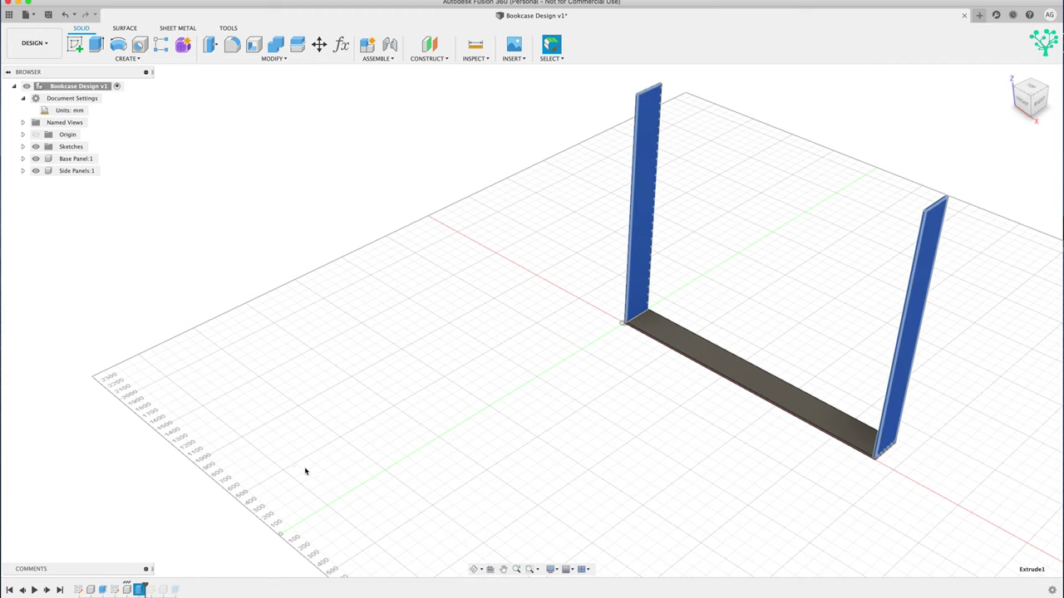
right_click(141, 589)
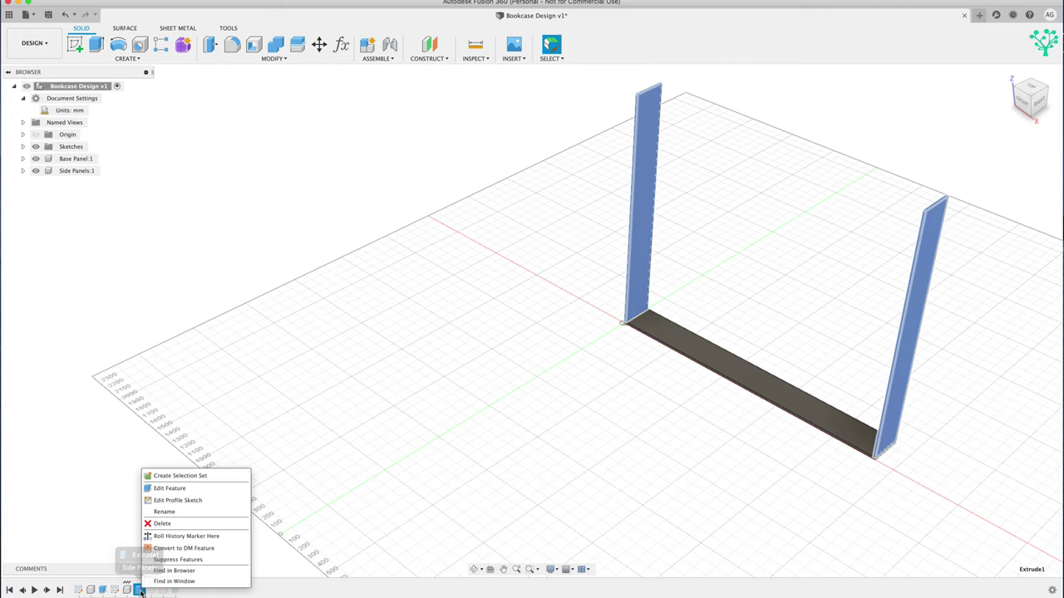
Set the side panel extrusion distance to Bookcaseheight - Stockthickness - Stockthickness
click(170, 489)
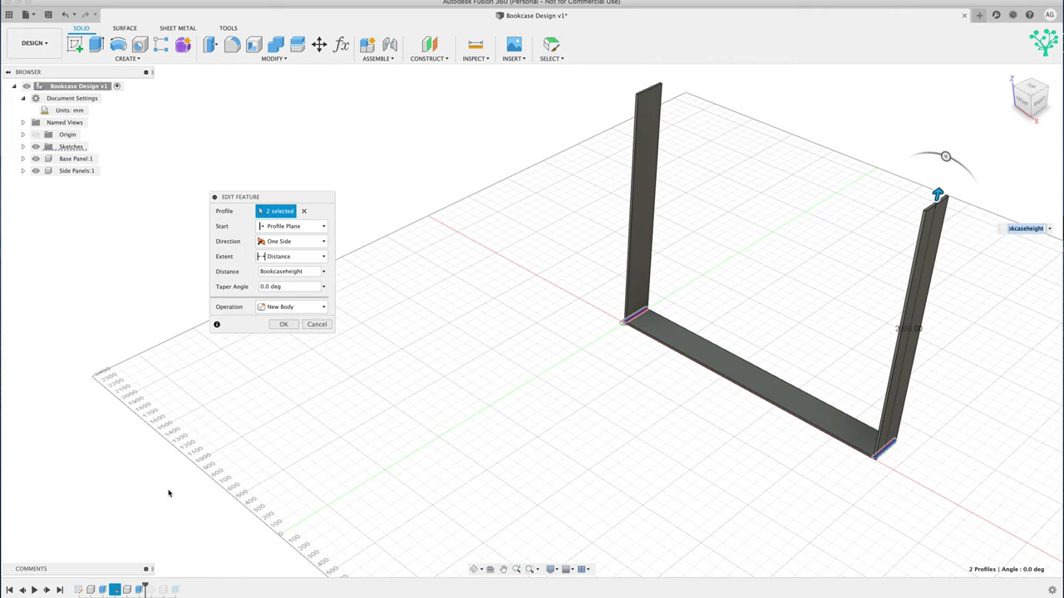
click(1031, 228)
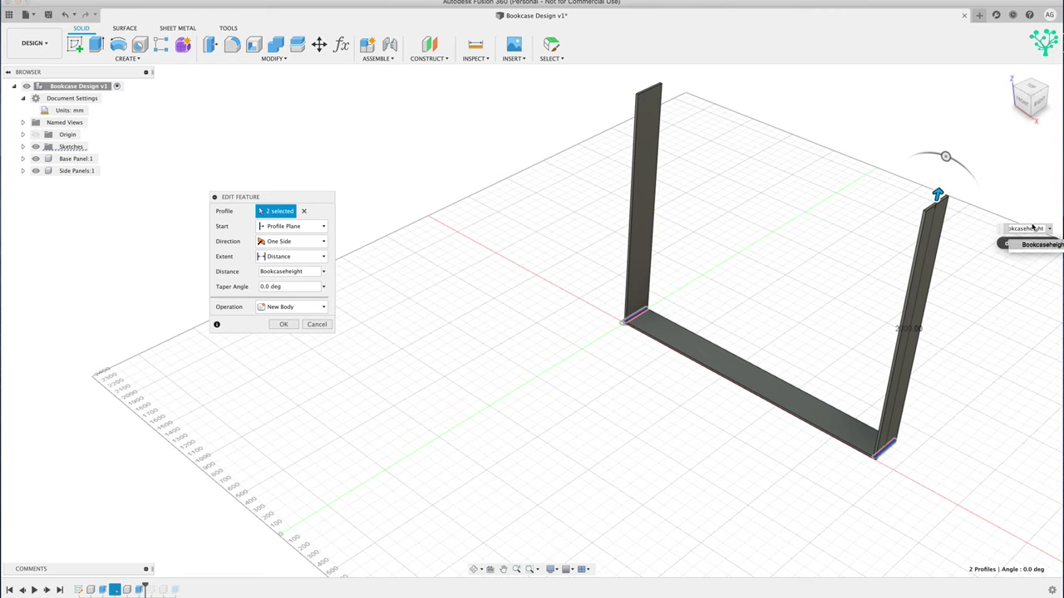
text(-)
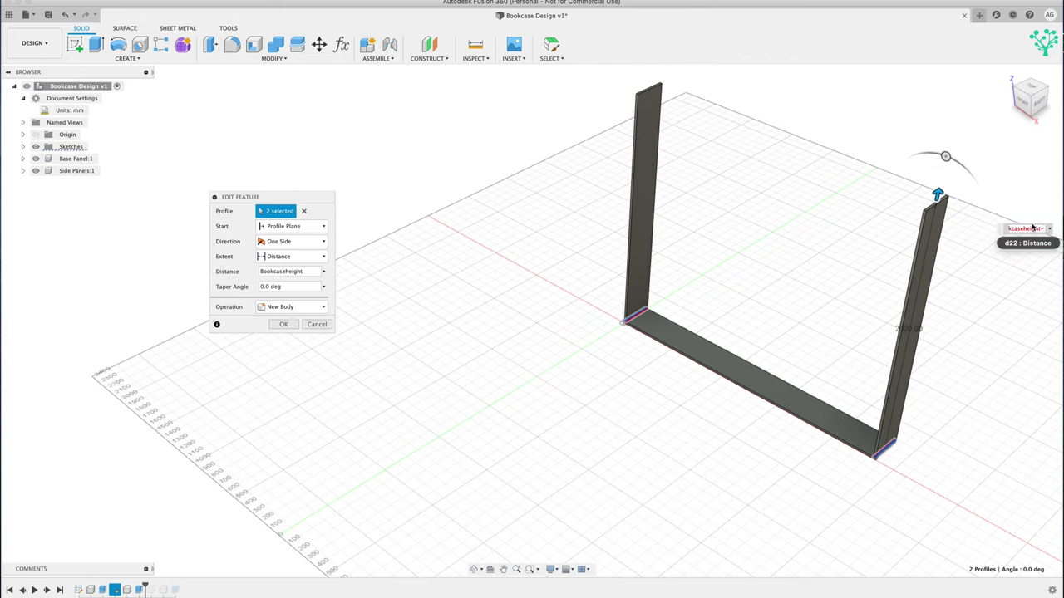
text(ss)
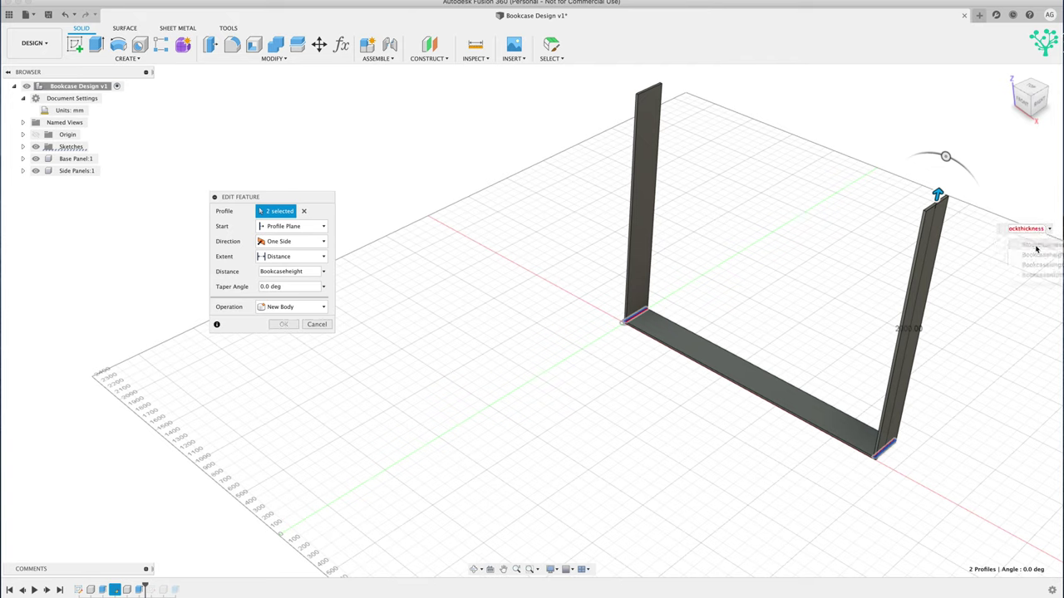
click(1039, 245)
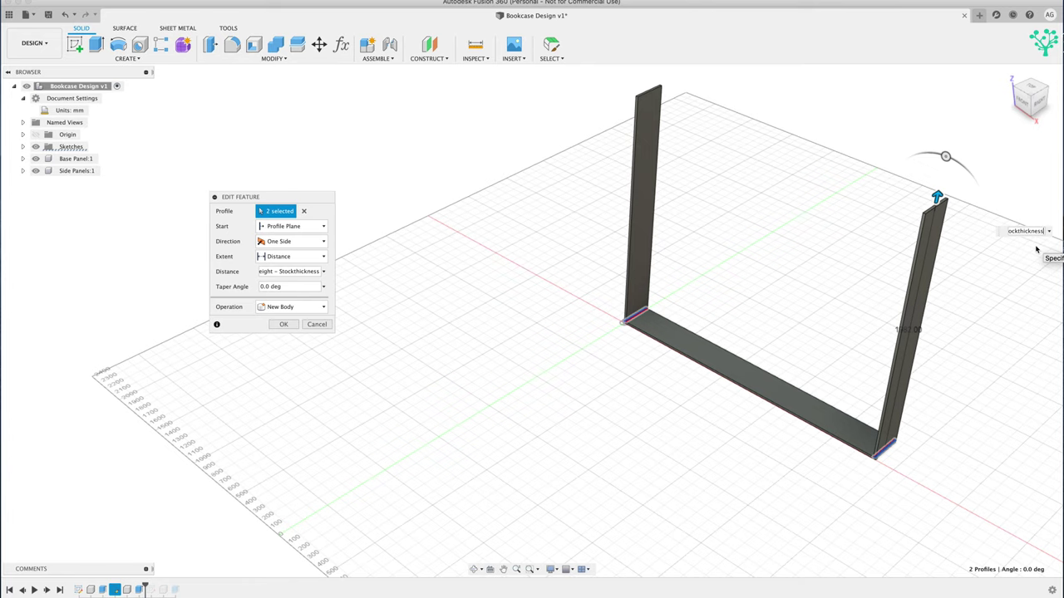
text(-s)
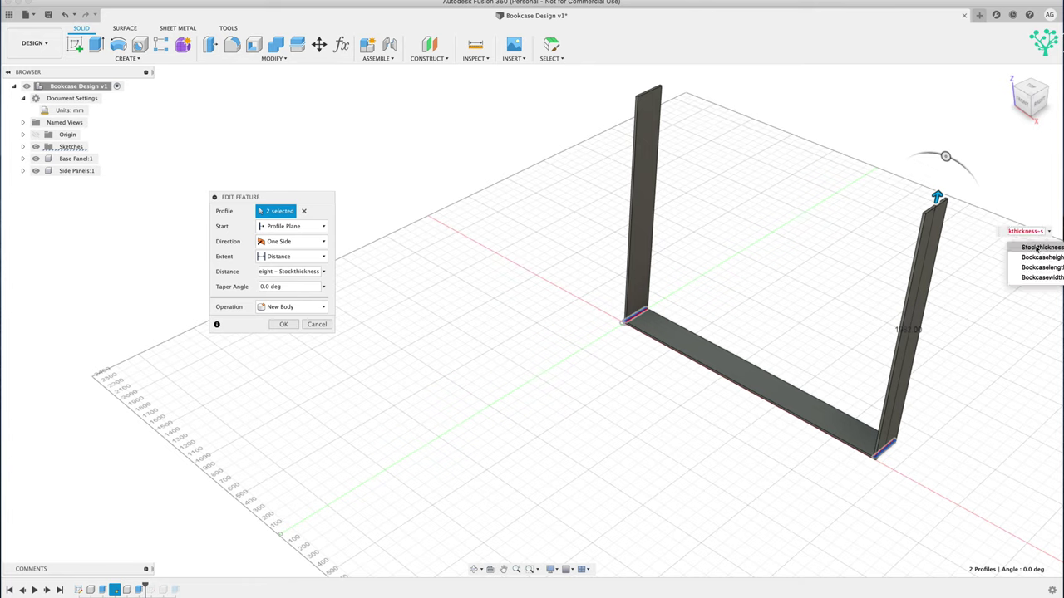
click(1039, 247)
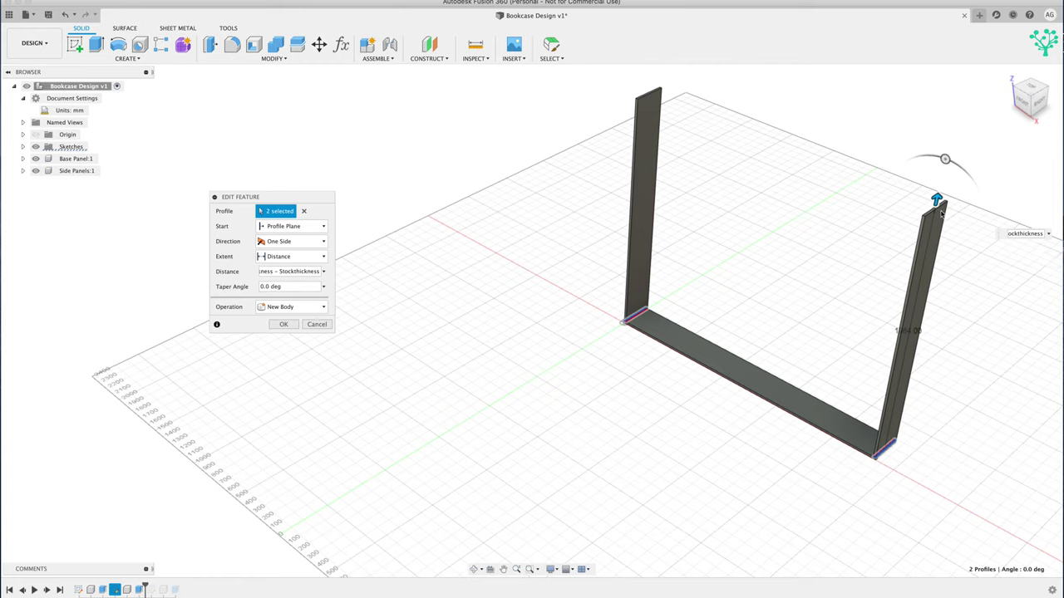
click(316, 324)
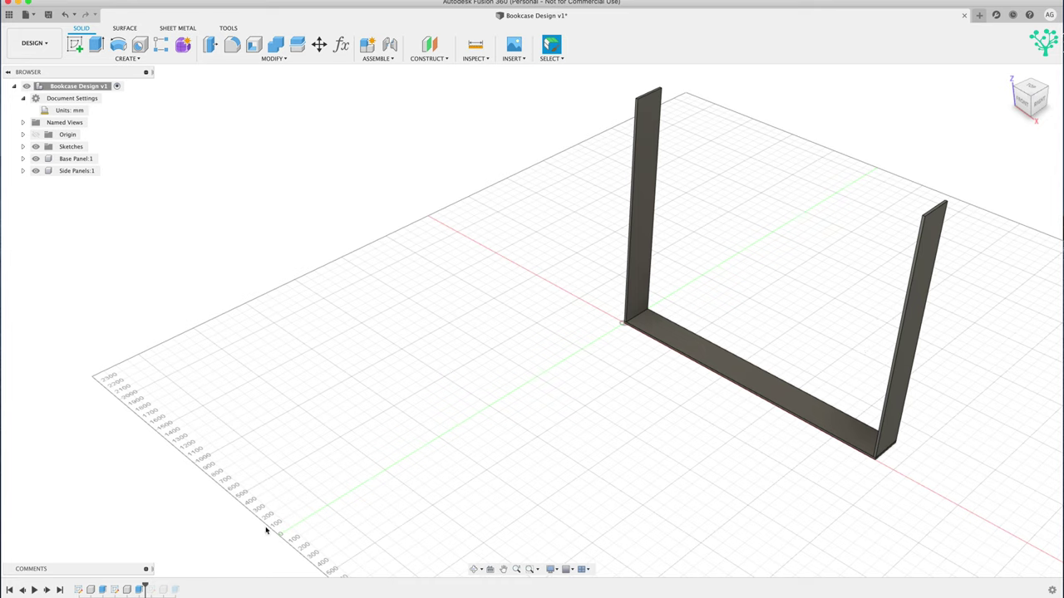
Roll the timeline to the end to restore the top panel and measure the 2000 mm height
drag(170, 587, 182, 587)
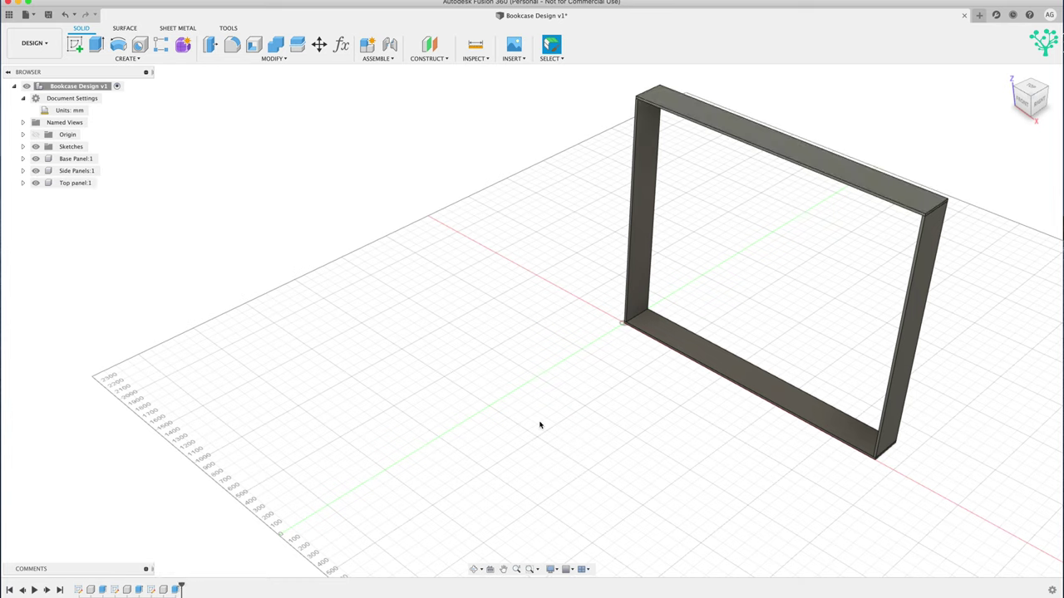
click(475, 46)
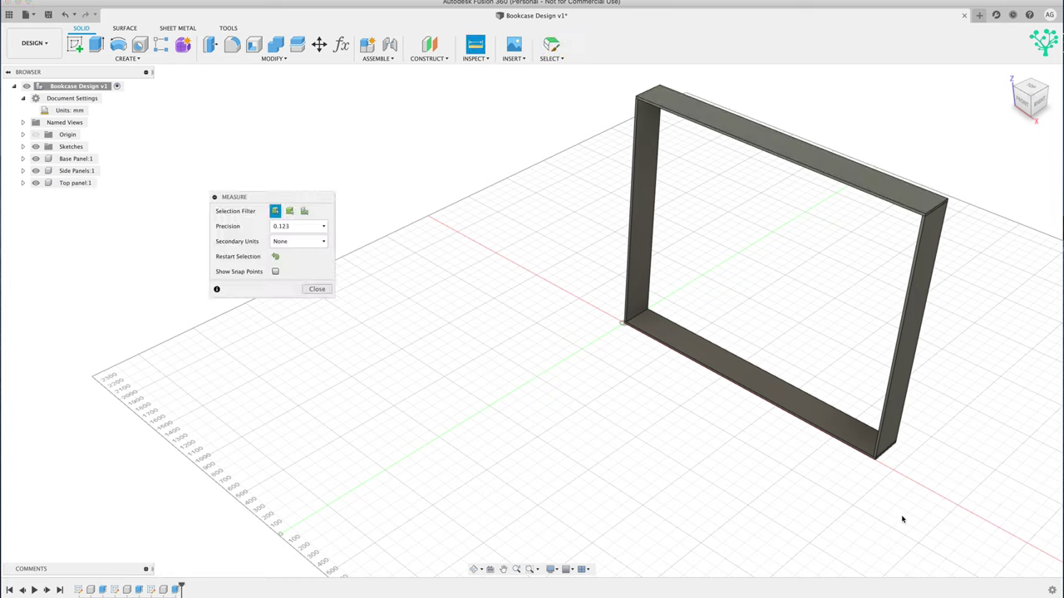
click(875, 458)
click(930, 214)
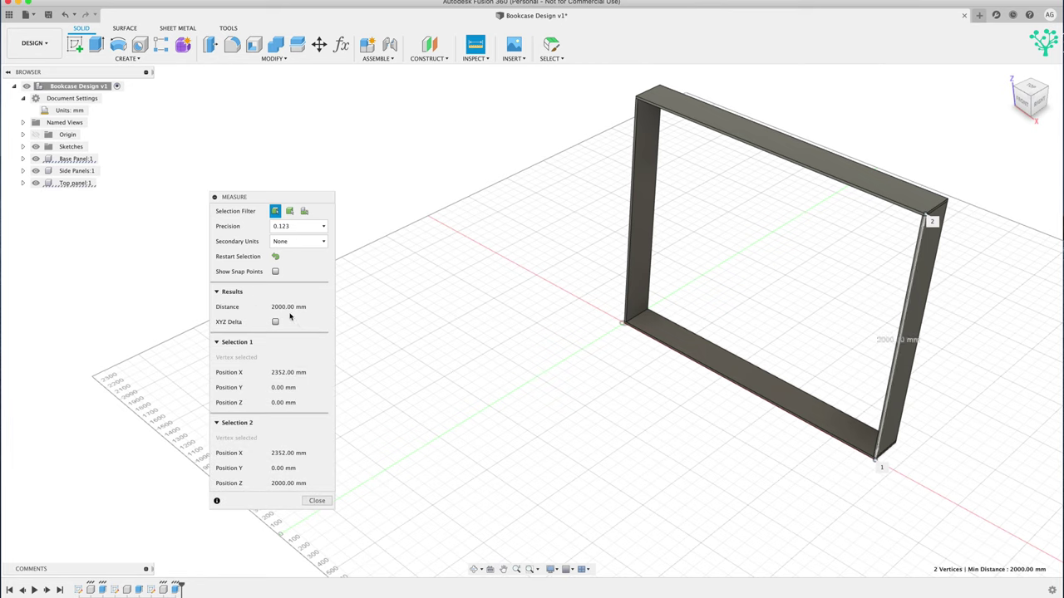
Set Bookcaseheight to 1000 mm and Bookcasewidth to 400 mm in the Parameters dialog
click(340, 44)
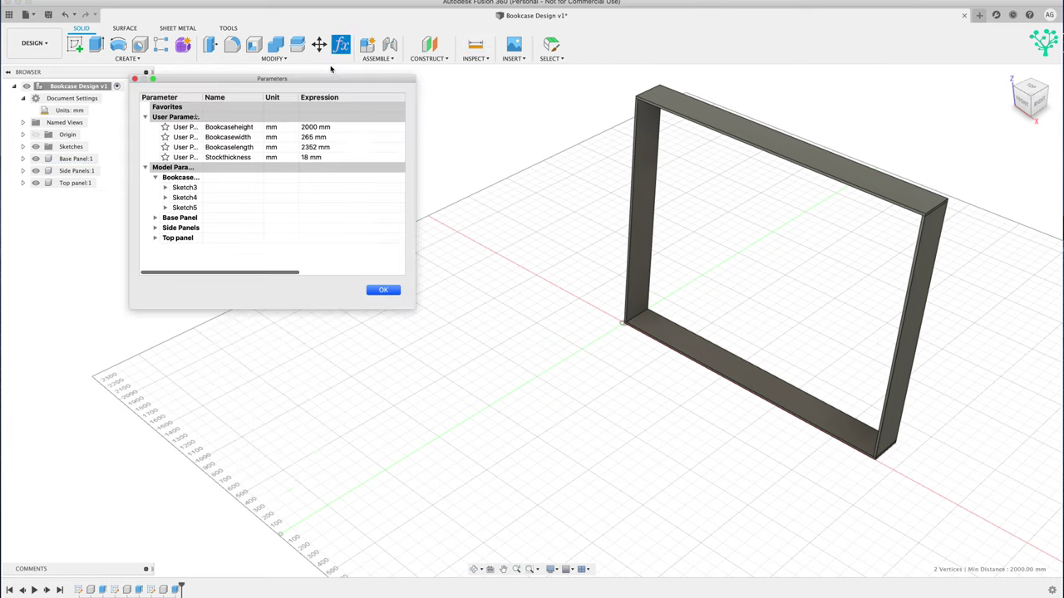
double_click(314, 128)
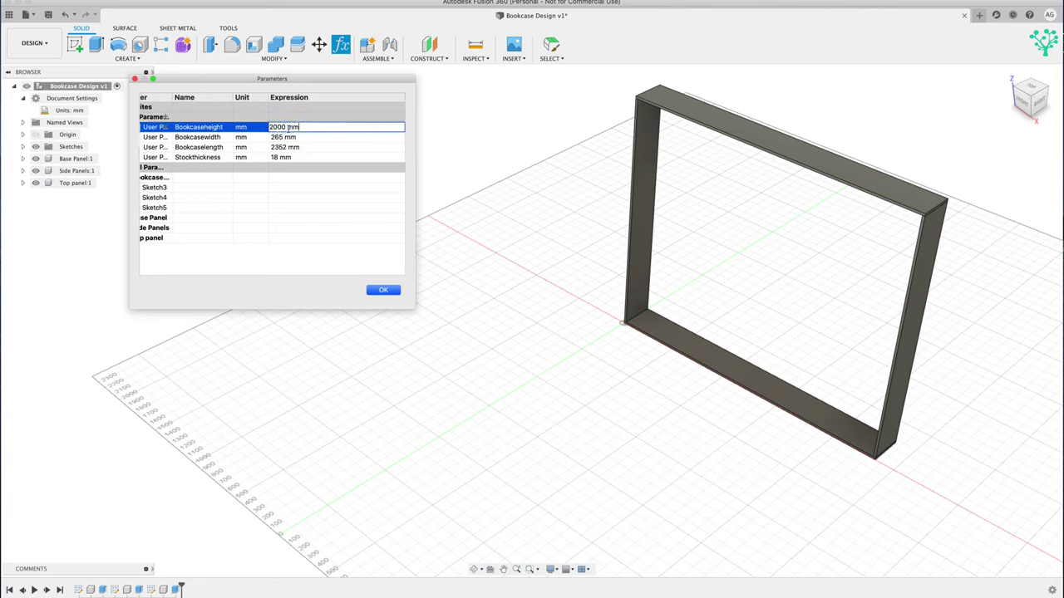
text(1000)
click(282, 138)
drag(286, 137, 267, 137)
text(400)
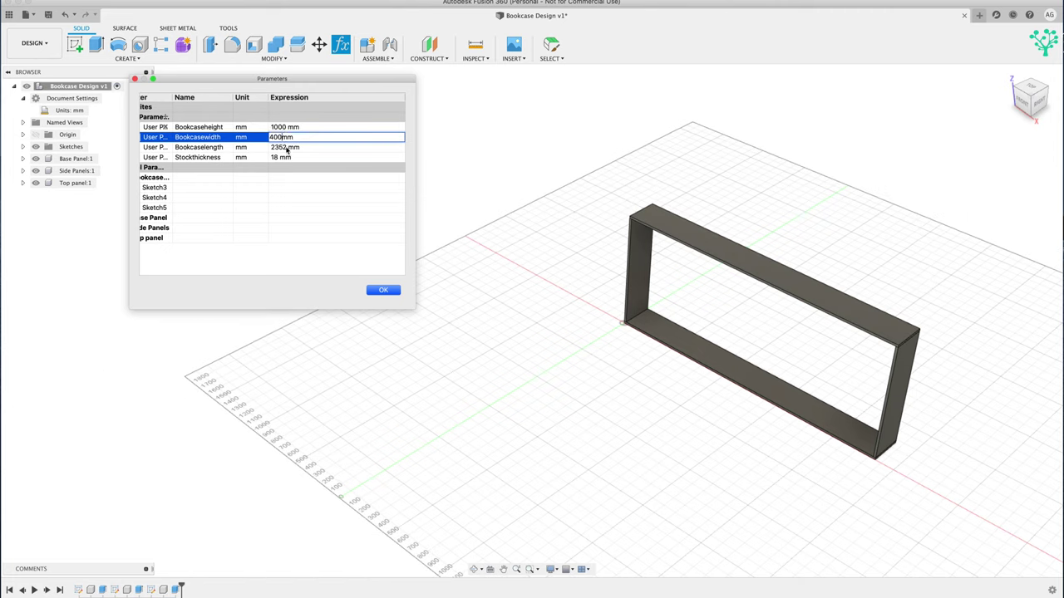
Set Bookcaselength to 3000 mm and Stockthickness to 30 mm, then apply the changes
click(286, 147)
drag(284, 147, 266, 148)
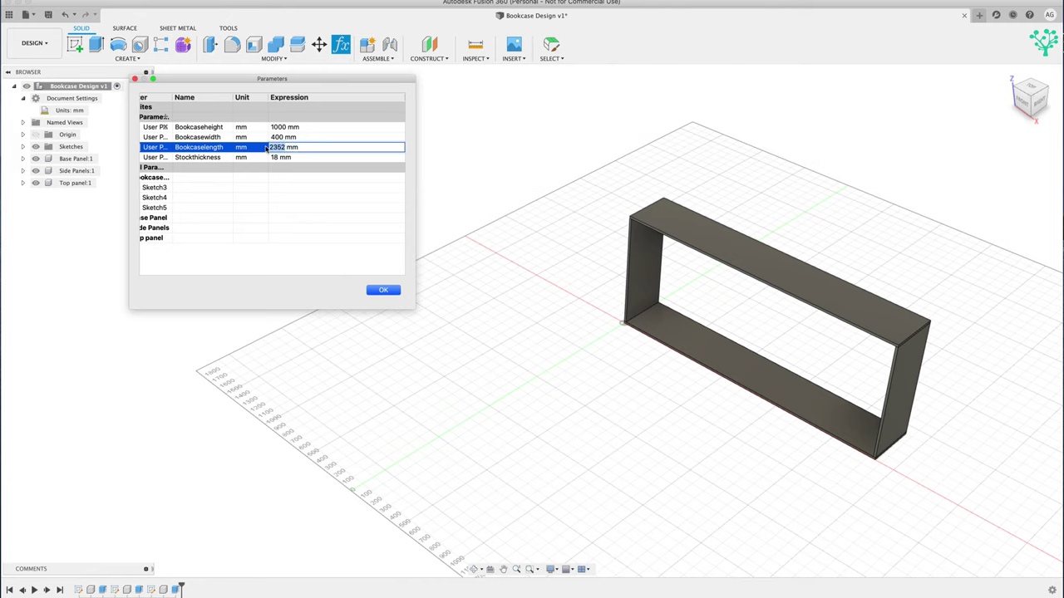
text(3000)
click(274, 158)
drag(278, 158, 266, 157)
text(30)
click(383, 290)
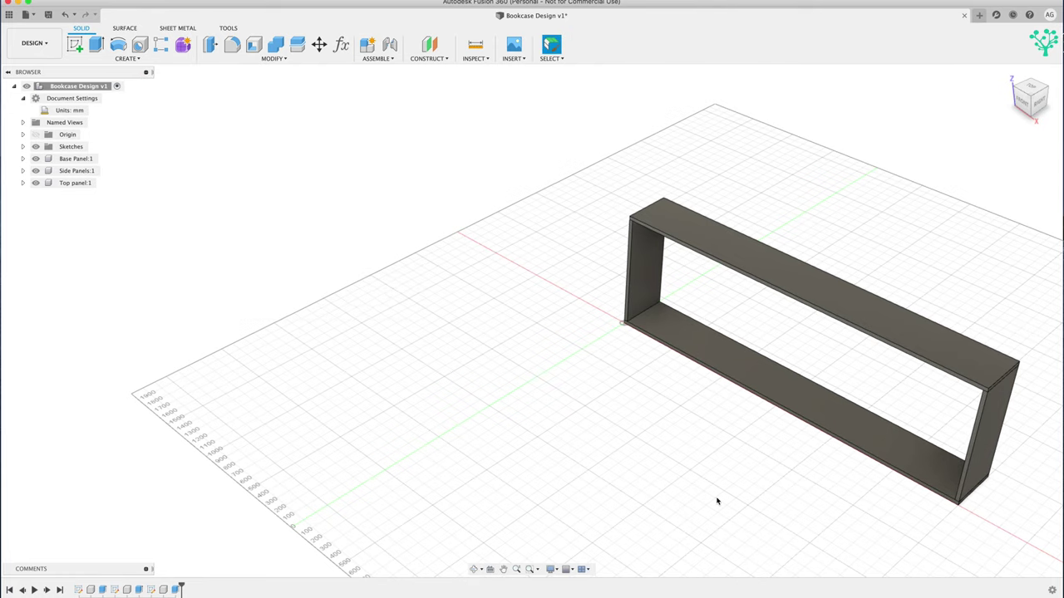
Measure the frame's corner-to-corner height and its 3000 mm length
click(474, 44)
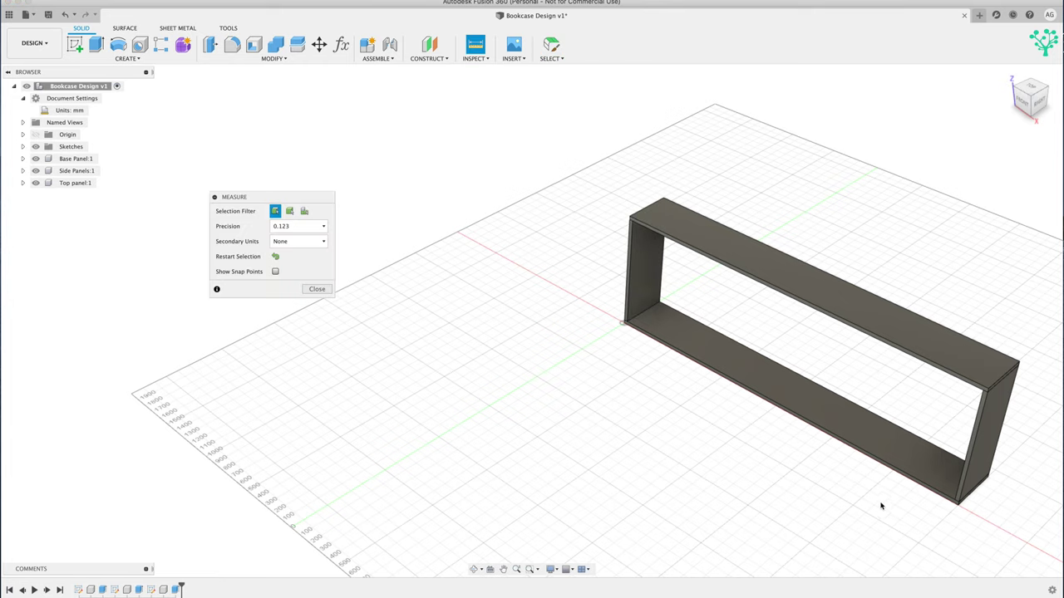
click(959, 507)
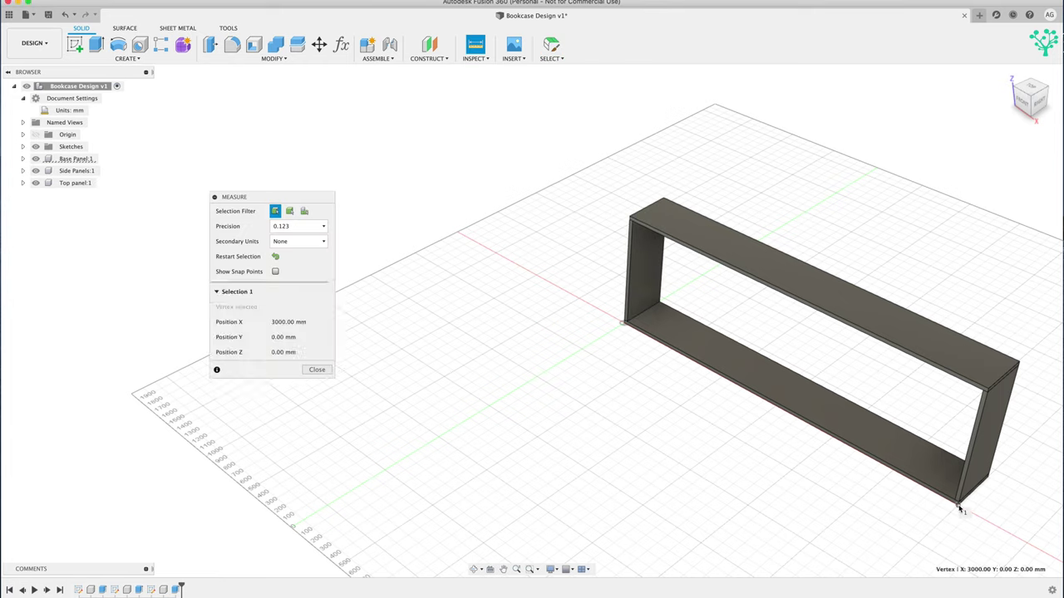
click(988, 392)
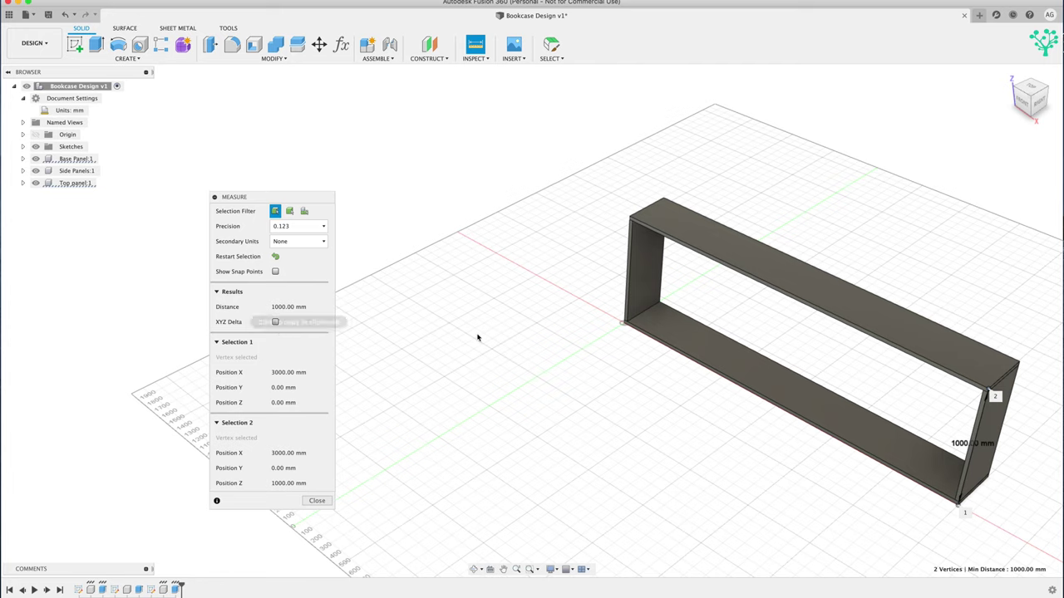
click(475, 44)
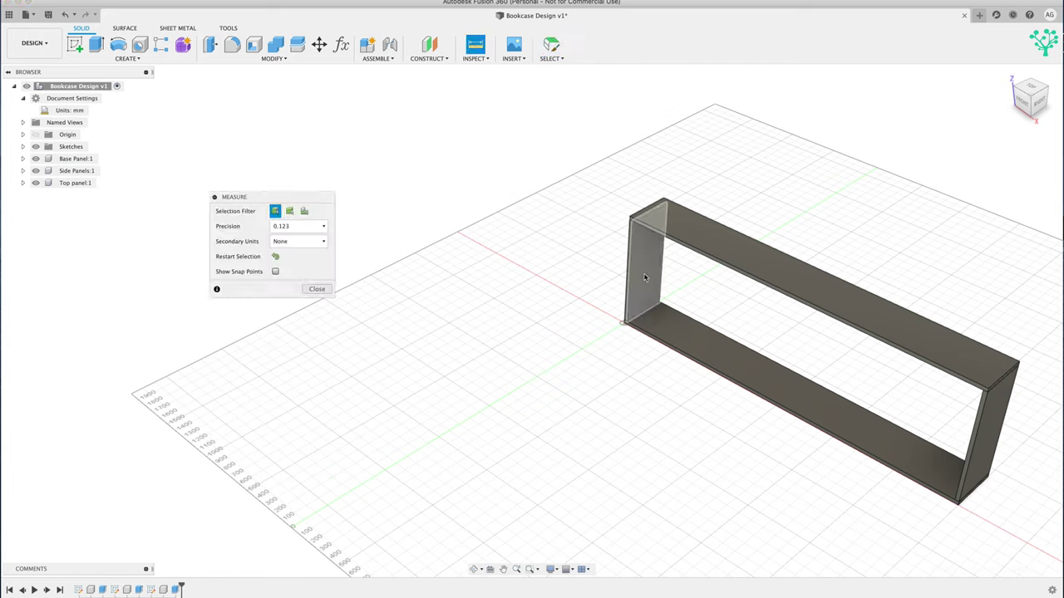
click(631, 218)
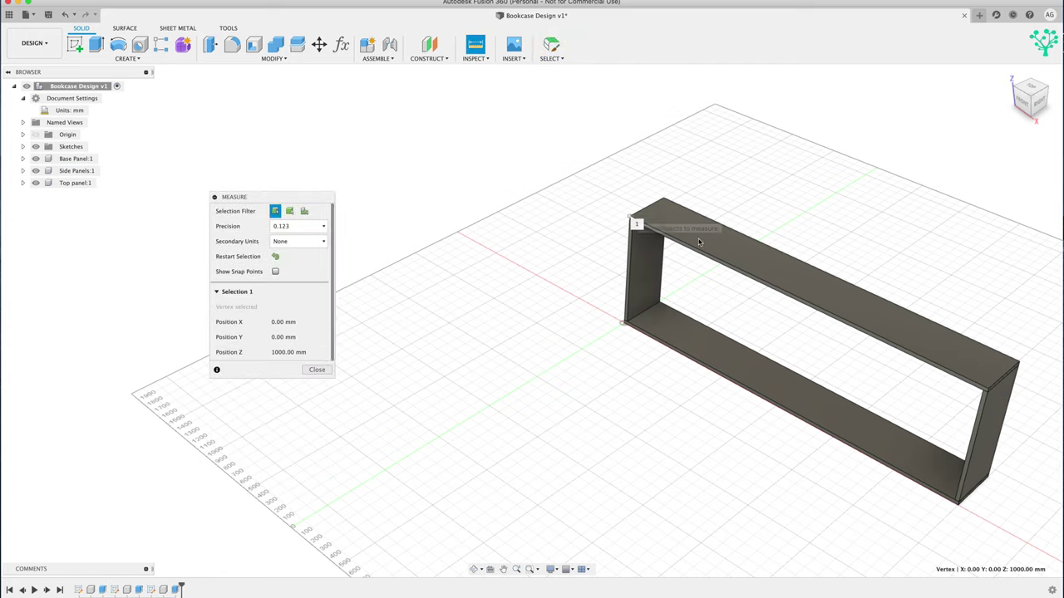
click(985, 387)
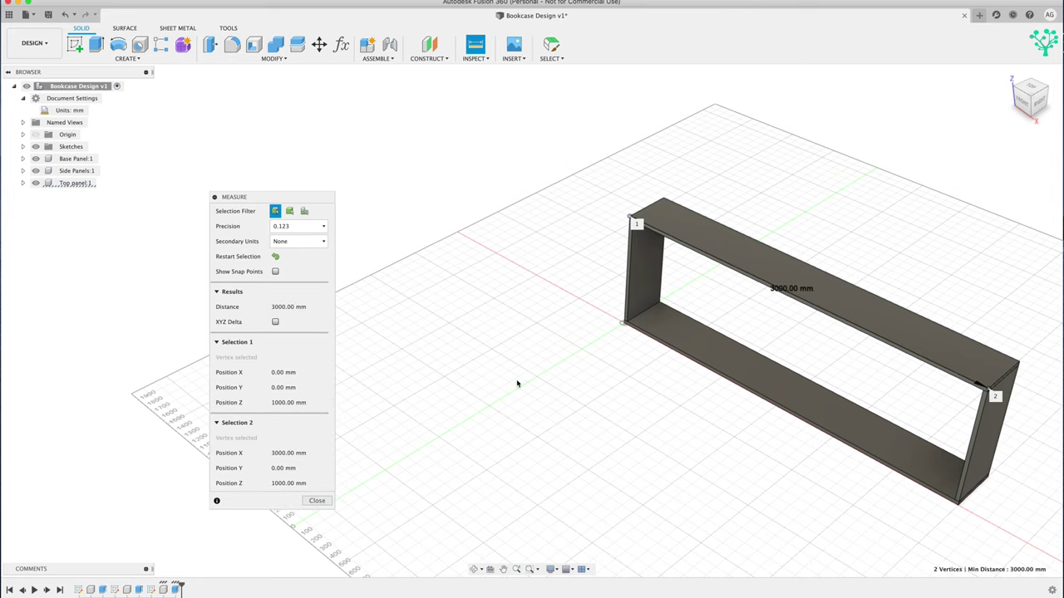
click(317, 502)
Measure the top panel's 30 mm thickness and 400 mm depth
click(475, 44)
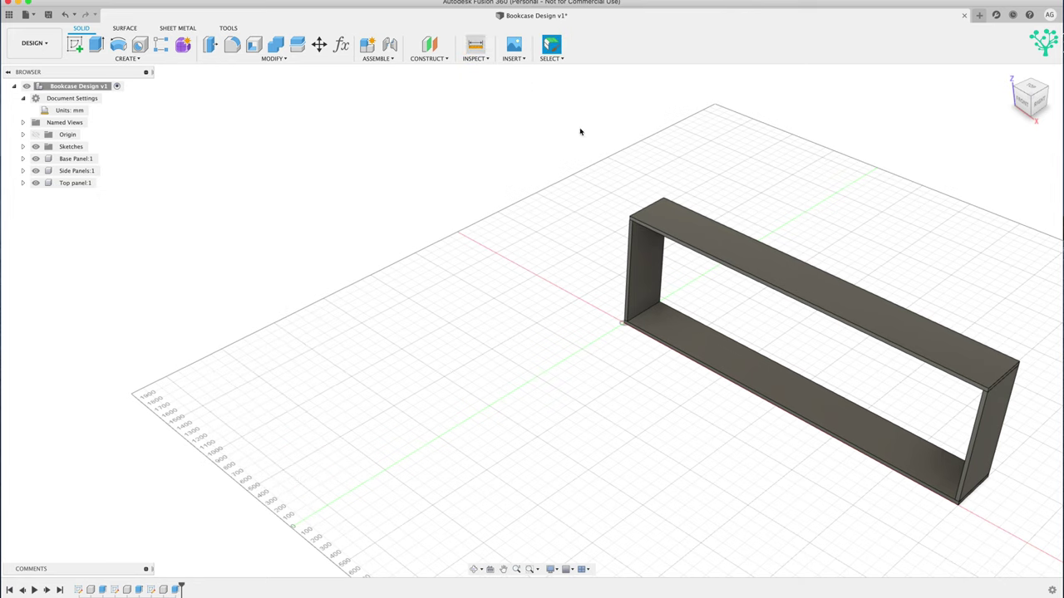
click(653, 233)
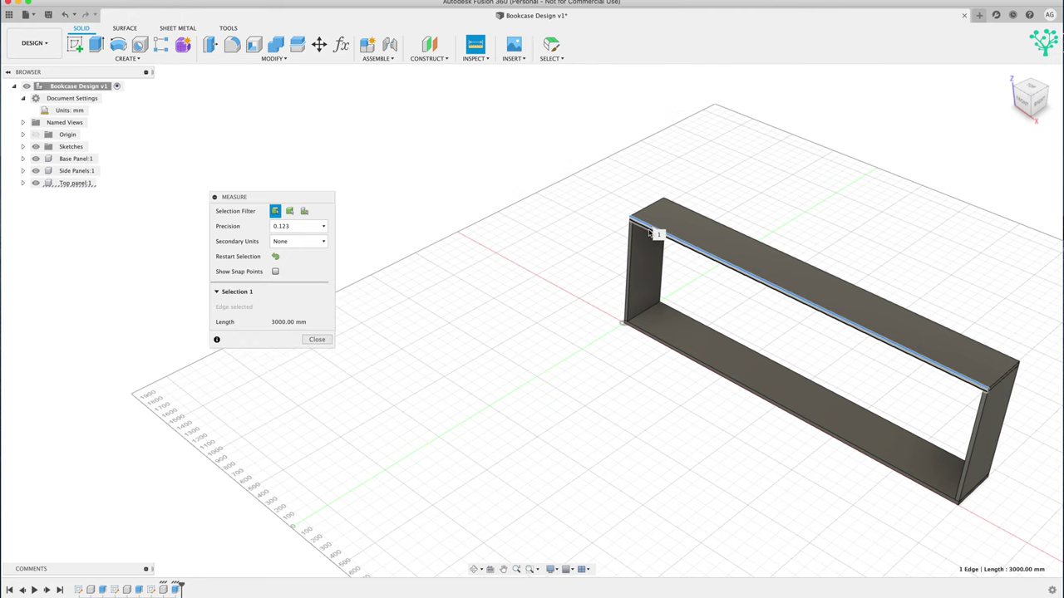
click(653, 235)
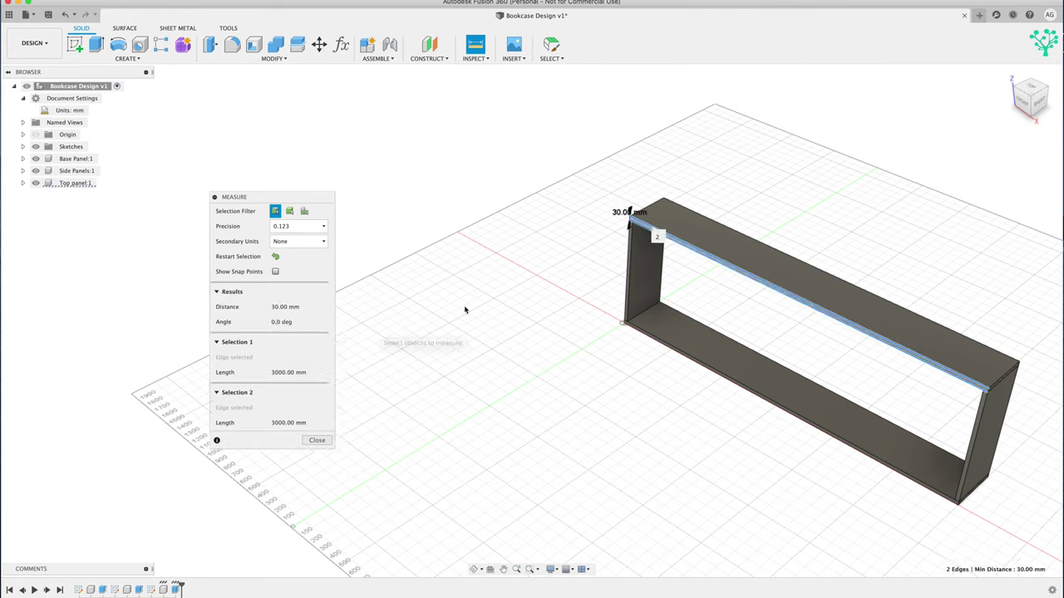
key(Escape)
click(679, 242)
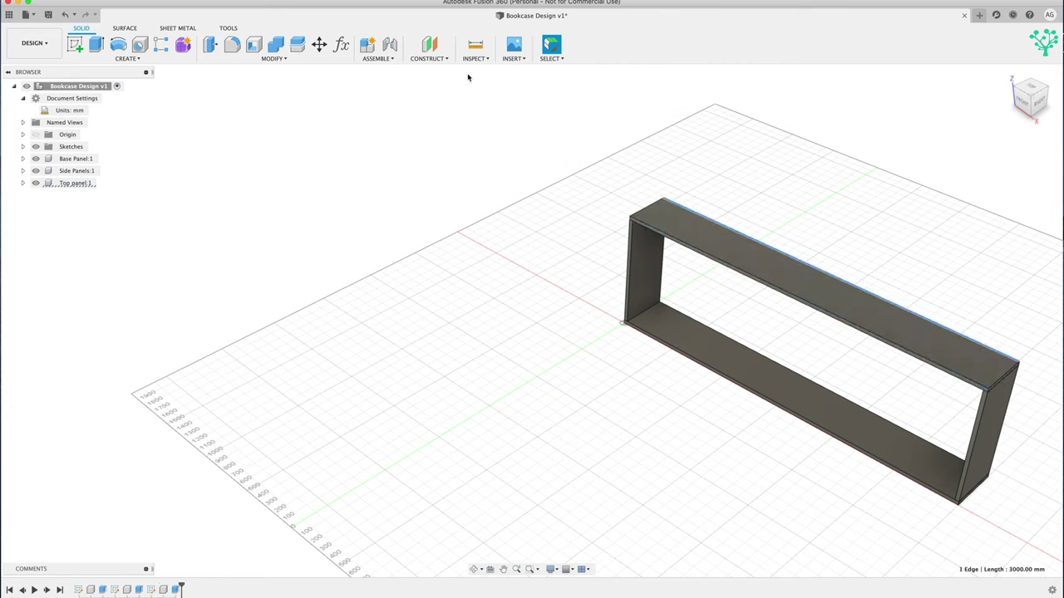
click(476, 44)
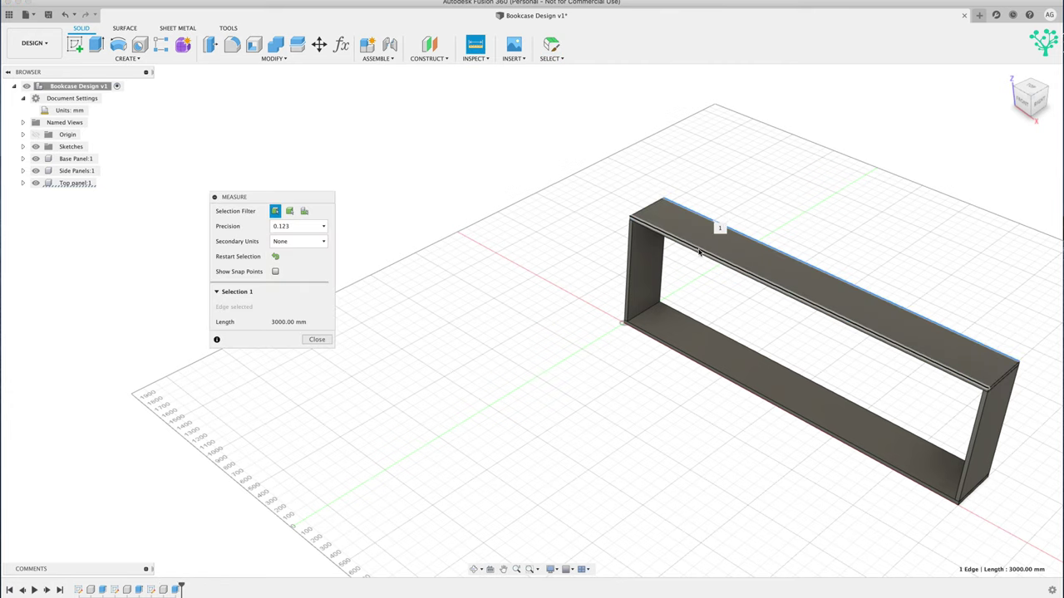
click(704, 256)
click(725, 226)
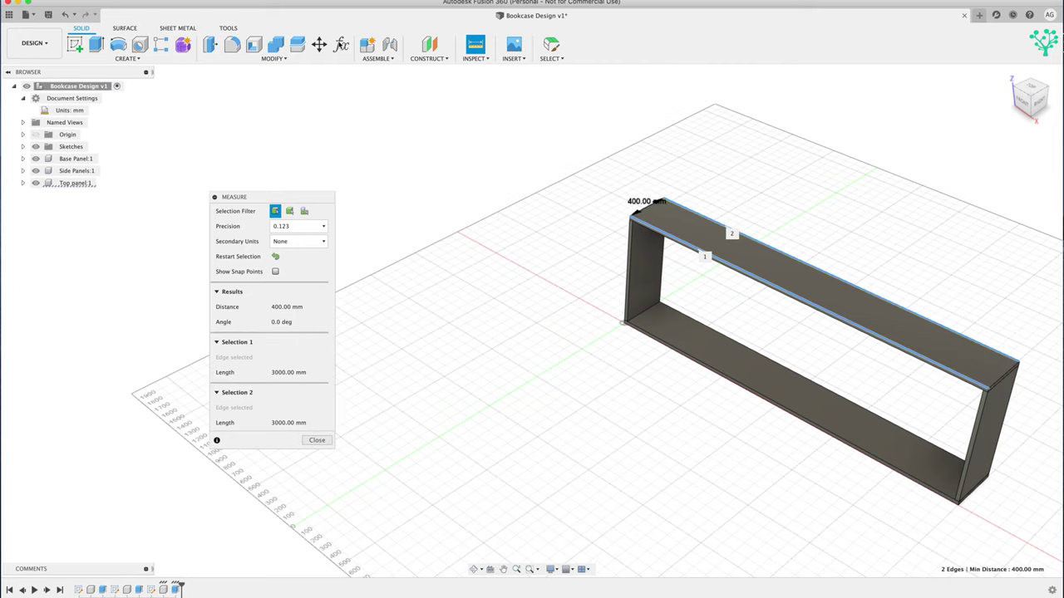
click(342, 45)
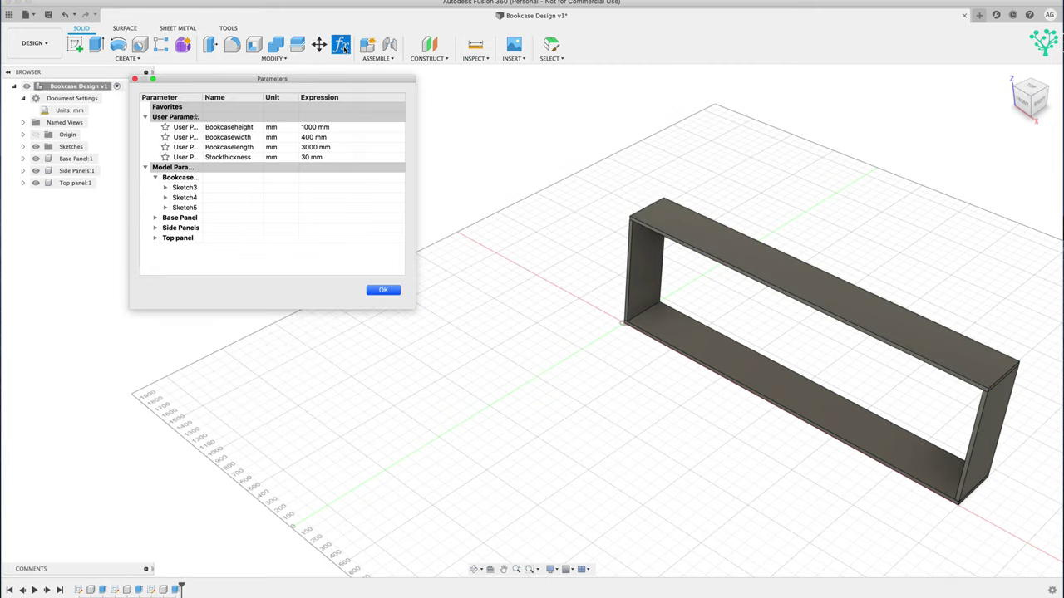
Set Bookcaseheight to 2126 mm and Bookcasewidth to 265 mm
click(313, 127)
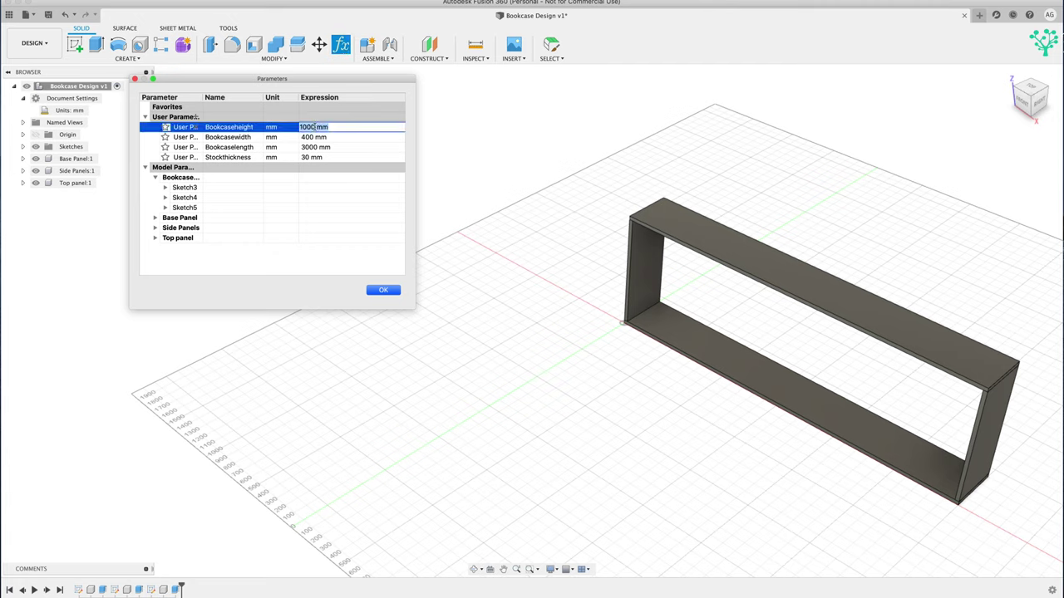
drag(284, 127, 238, 126)
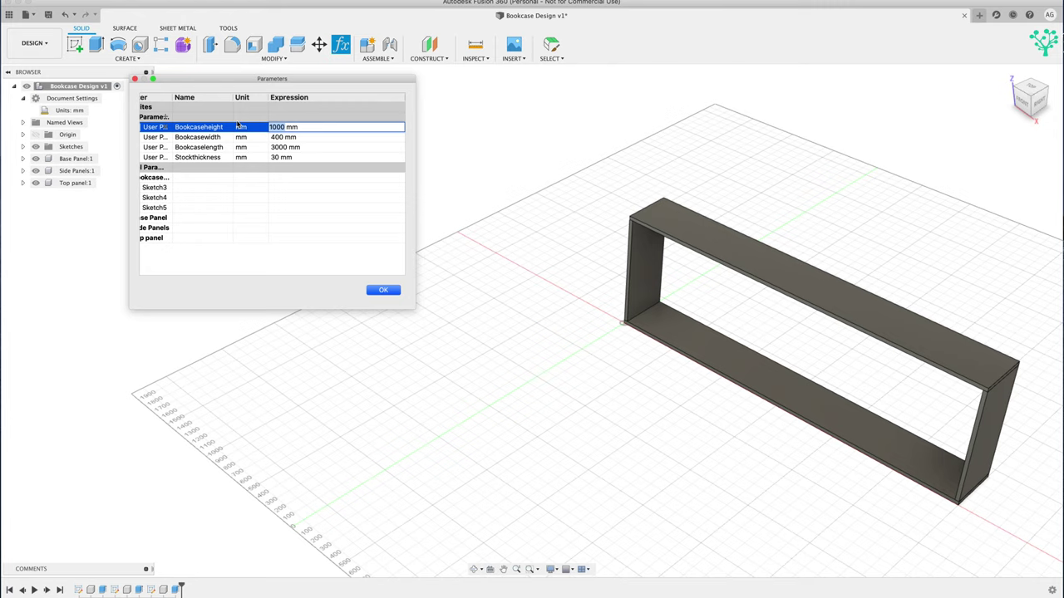
text(2126)
click(283, 138)
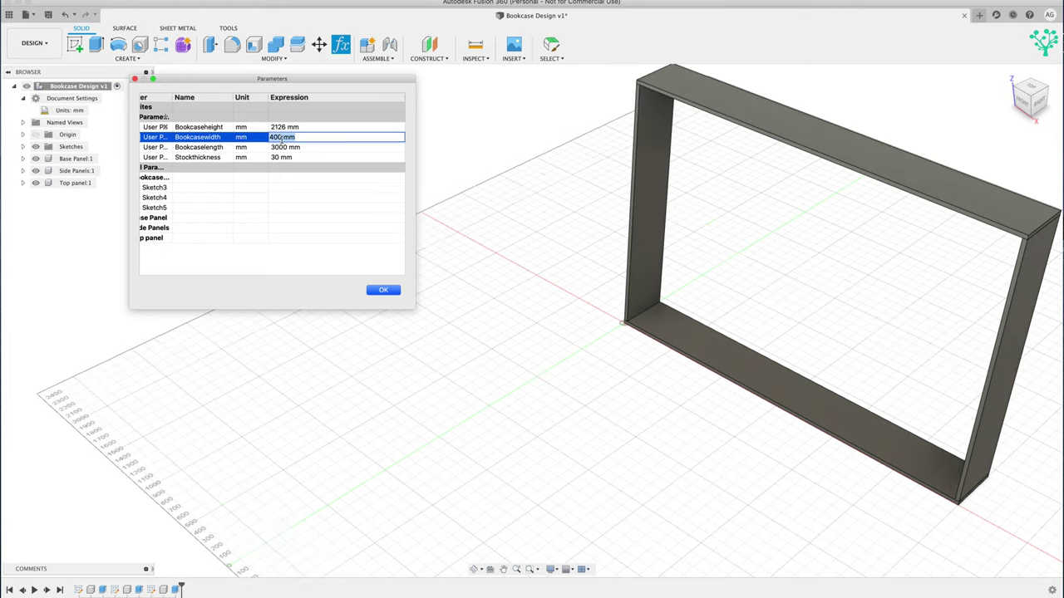
double_click(270, 137)
text(265)
Set Bookcaselength to 2352 mm and Stockthickness to 18 mm, apply, and pan the view
double_click(276, 147)
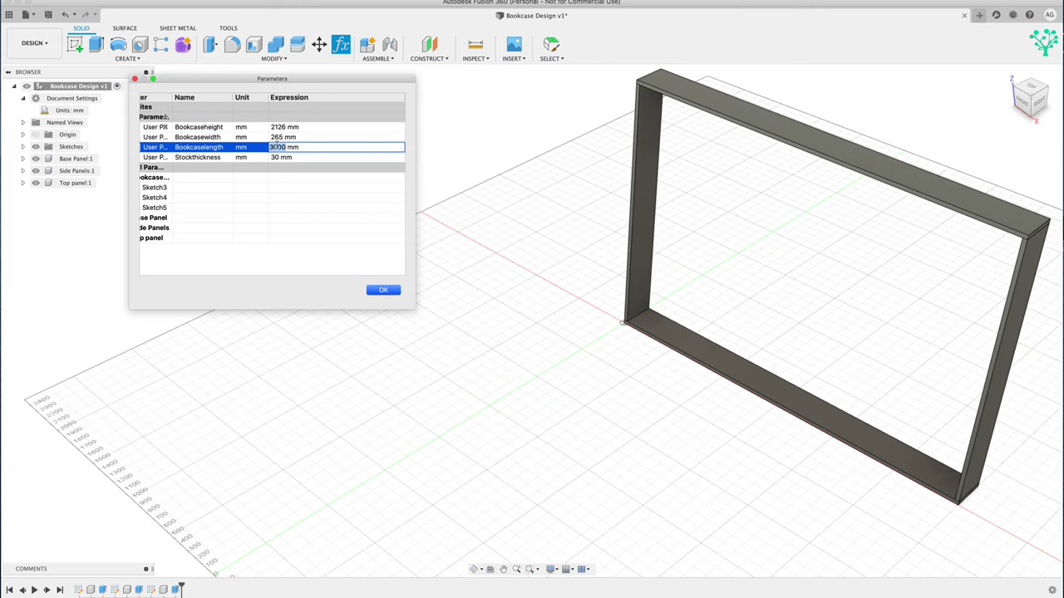
drag(284, 147, 264, 147)
text(23)
double_click(274, 158)
text(18)
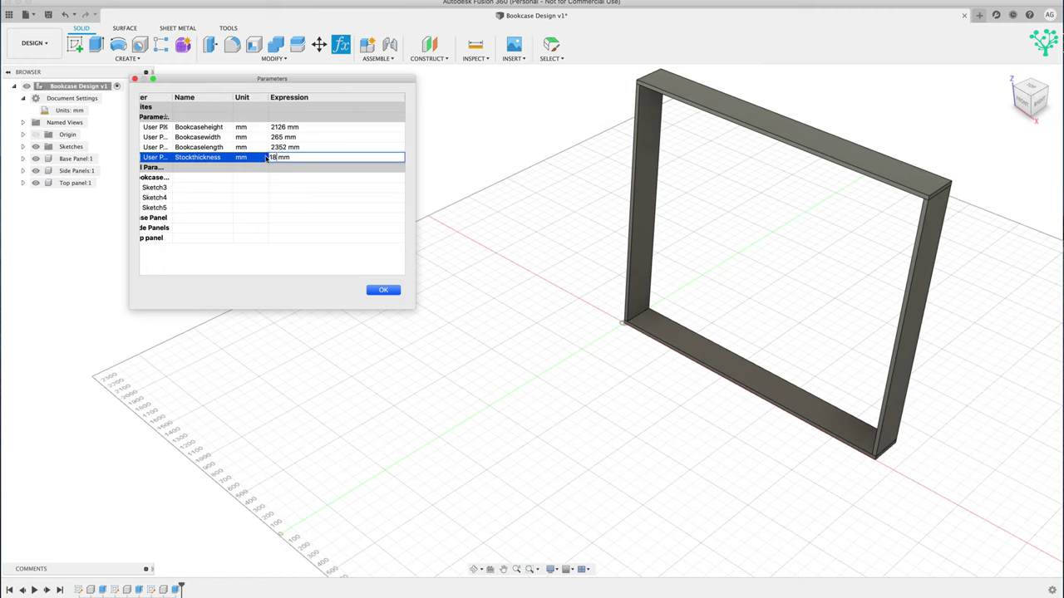
click(383, 290)
click(502, 569)
drag(518, 346, 449, 399)
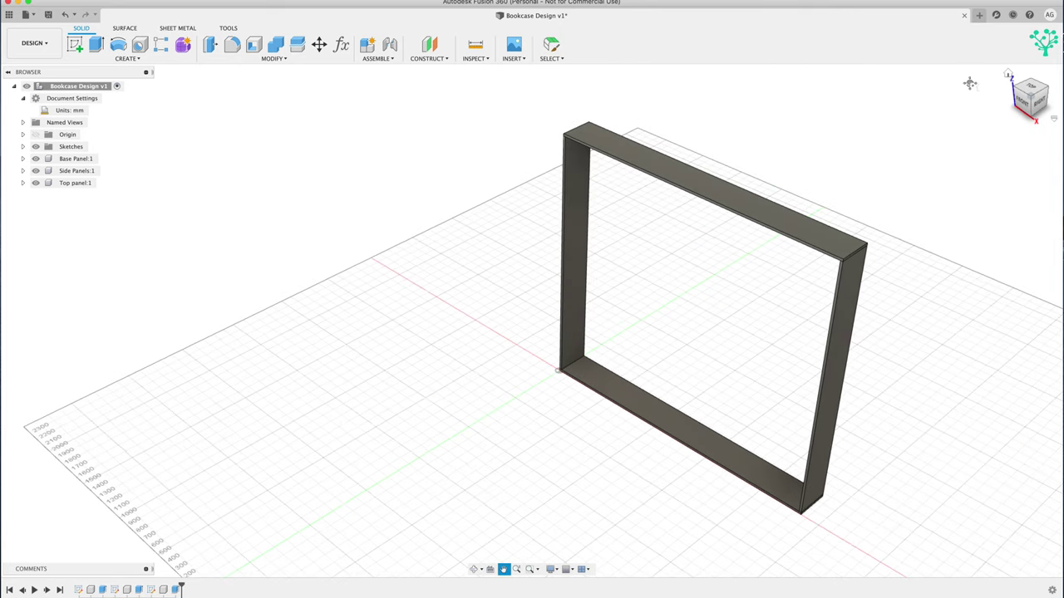
Return to the home view and change Bookcaseheight to 1216 mm
click(1008, 74)
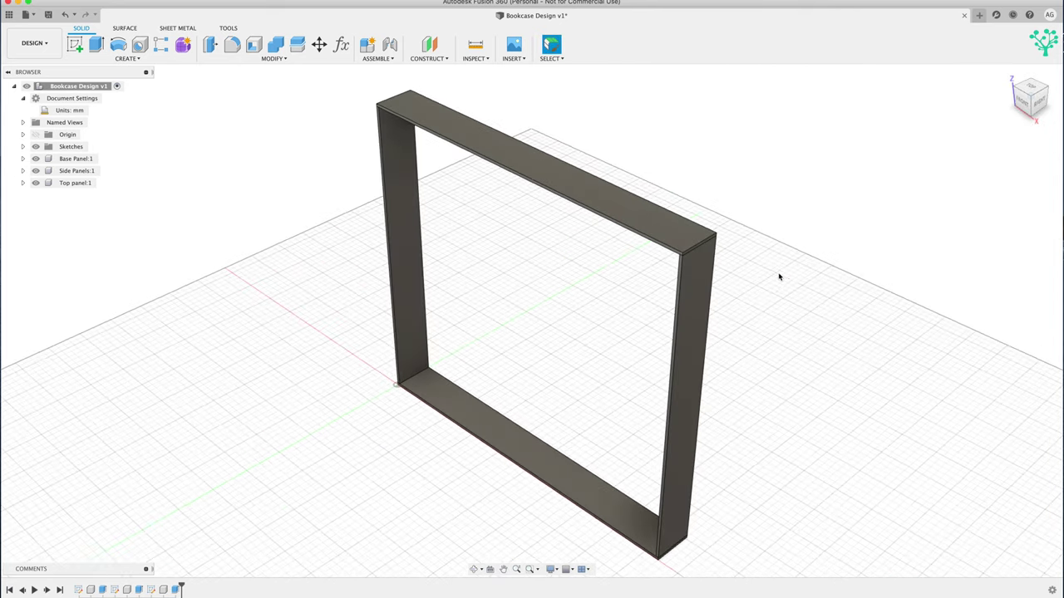
click(341, 44)
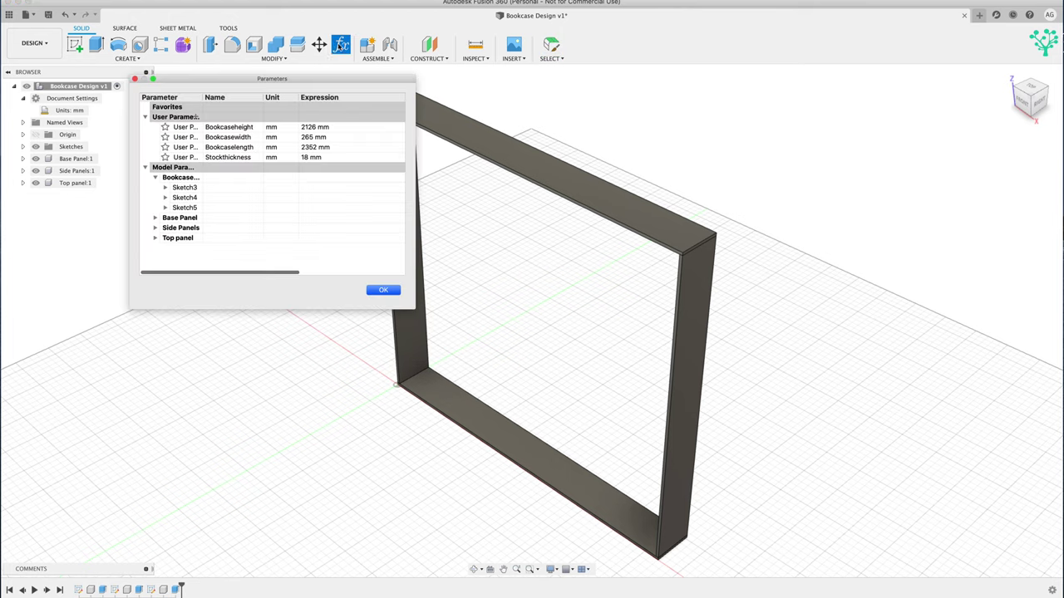
double_click(306, 127)
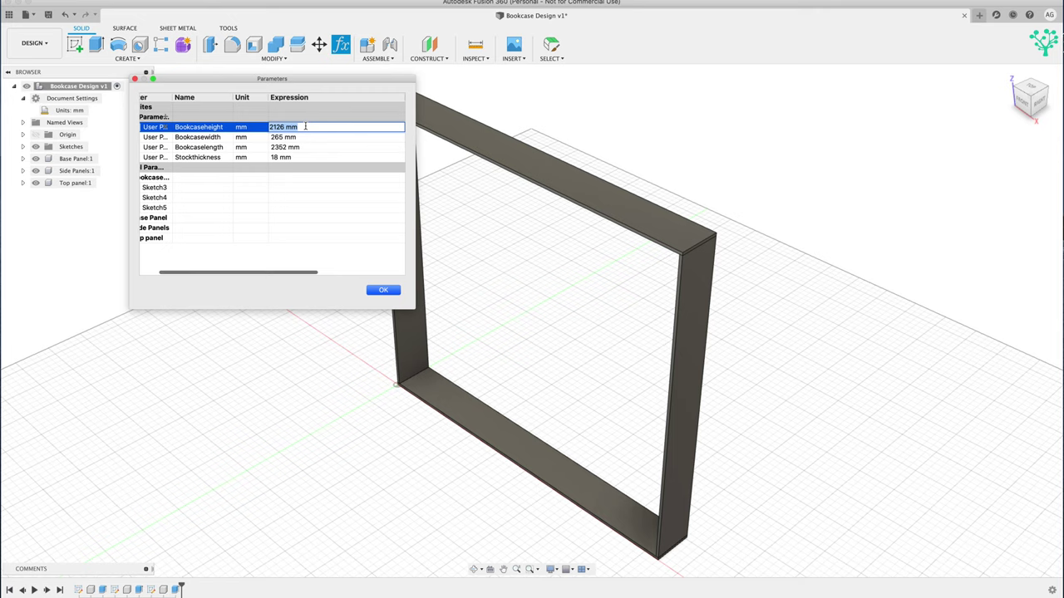
click(272, 128)
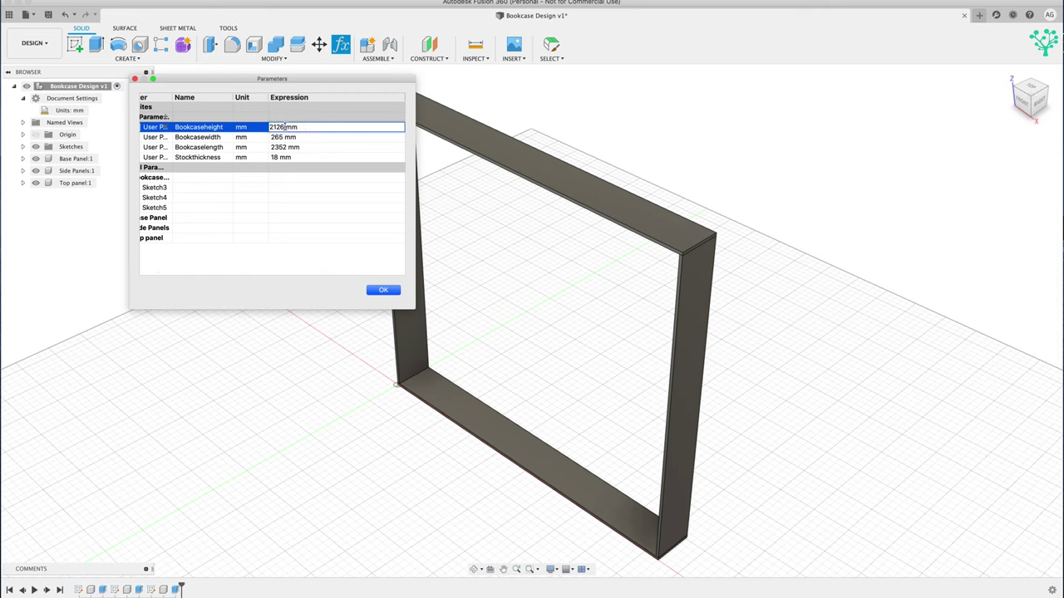
key(BackSpace)
key(BackSpace)
key(BackSpace)
key(BackSpace)
key(BackSpace)
text(1216)
click(384, 290)
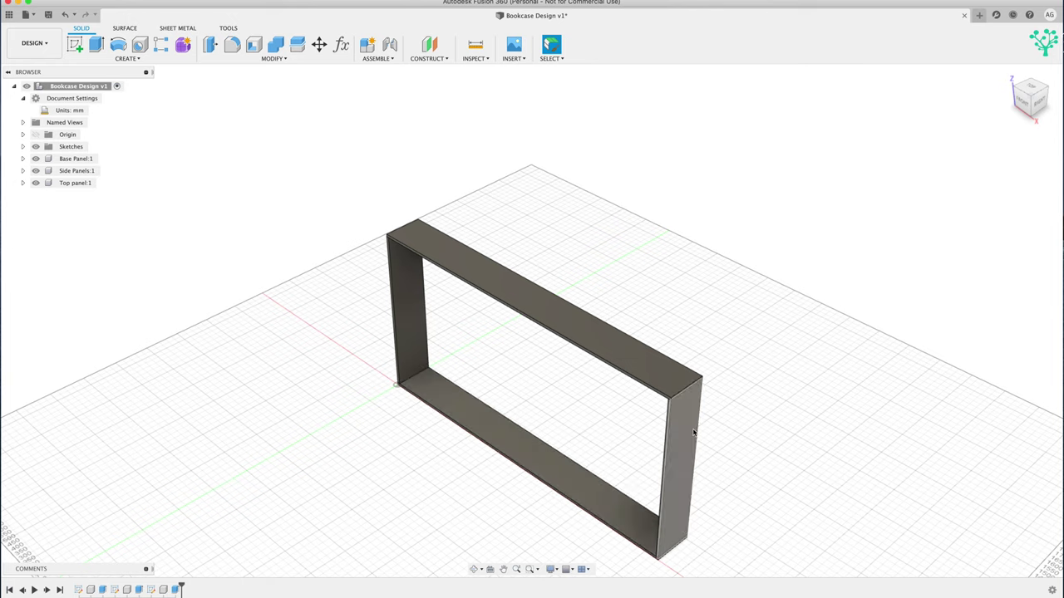
Reopen the Parameters list to confirm the 1216 mm height, then close it
scroll(900, 275, up, 3)
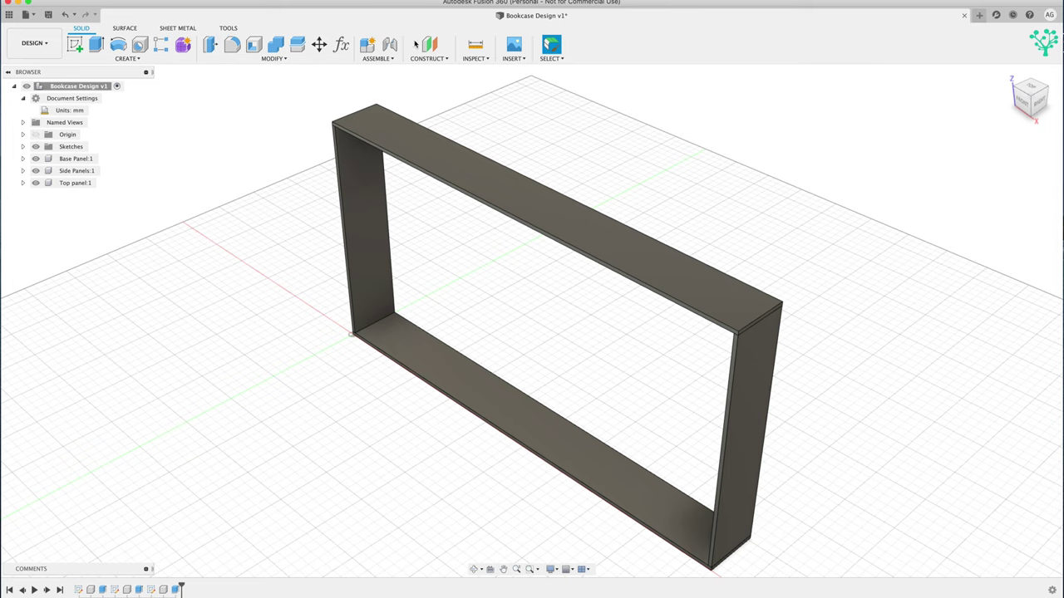
click(341, 45)
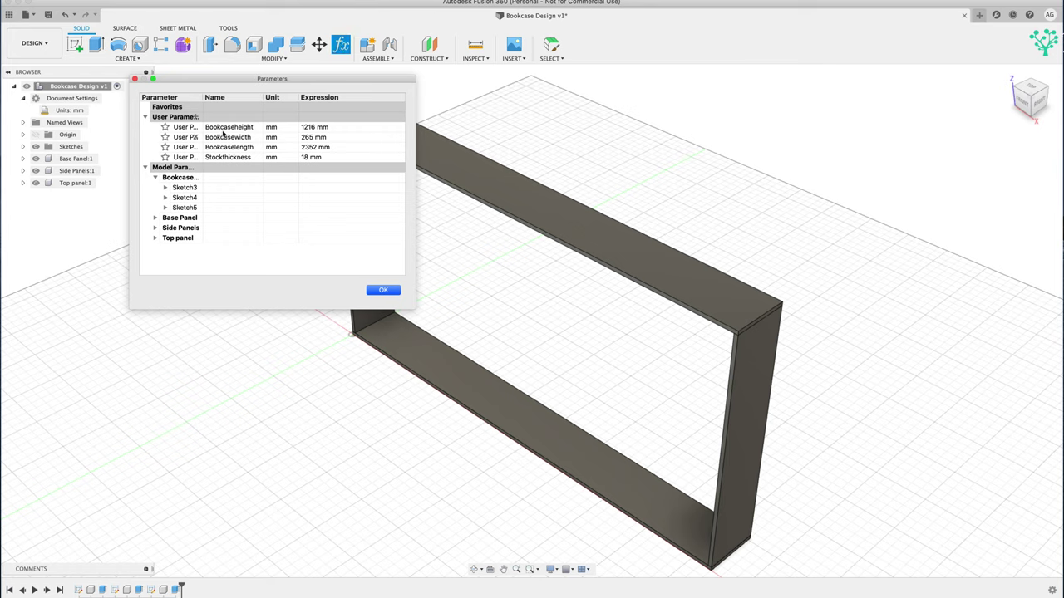
click(378, 291)
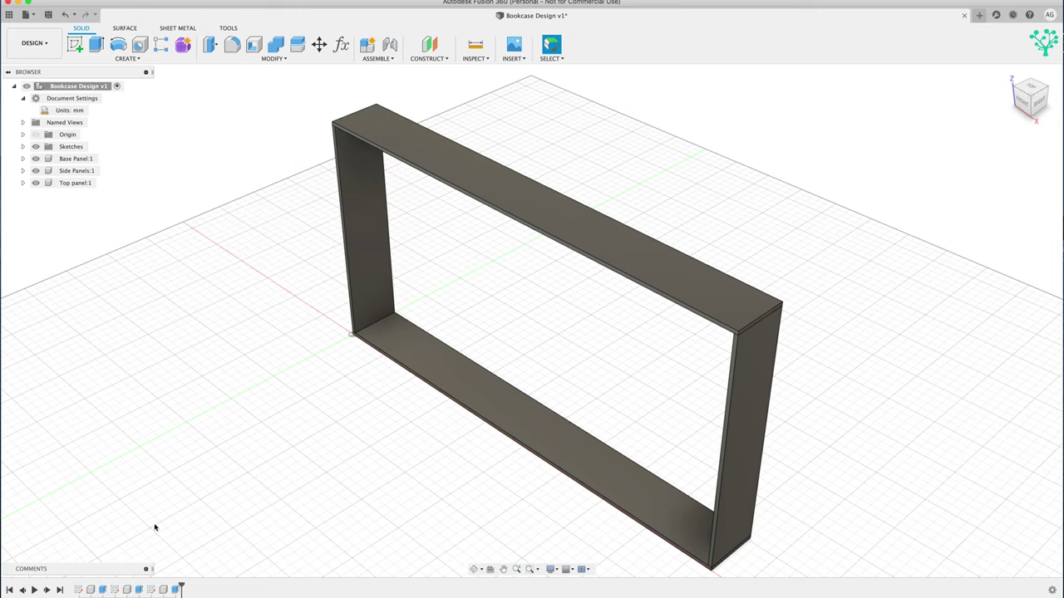
Expand the Sketches folder and make Sketch3–Sketch5 visible
click(23, 146)
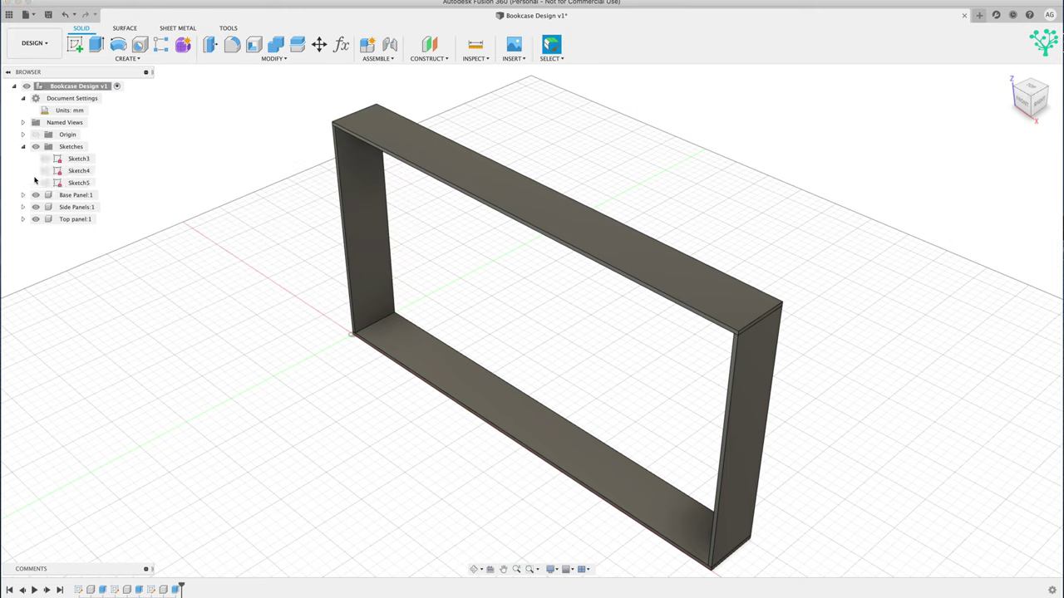
click(45, 162)
click(34, 147)
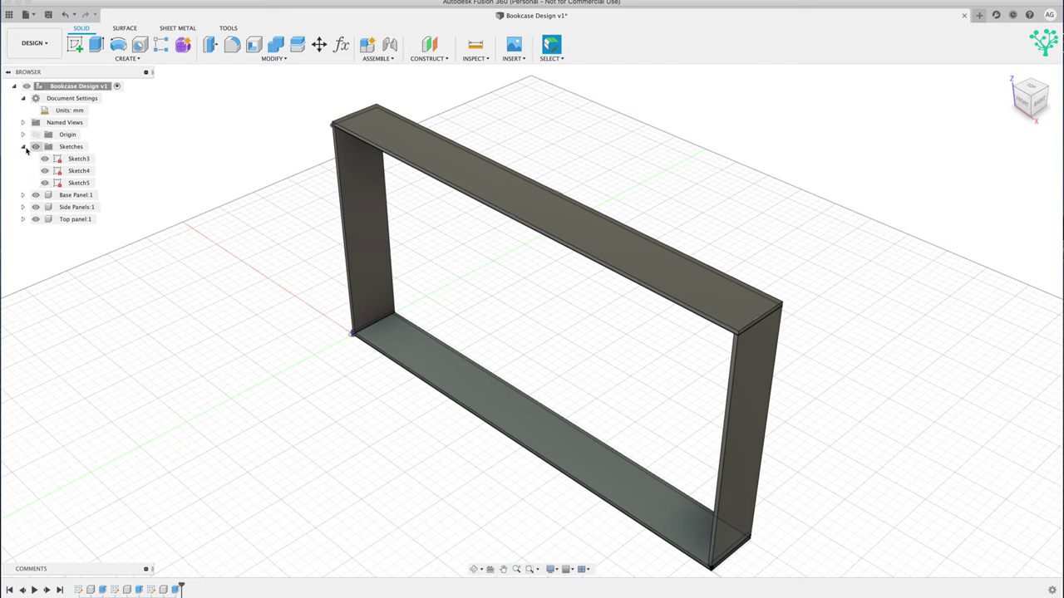
Roll the timeline back to the first sketch and step forward through base, side and top panels
drag(182, 588, 84, 587)
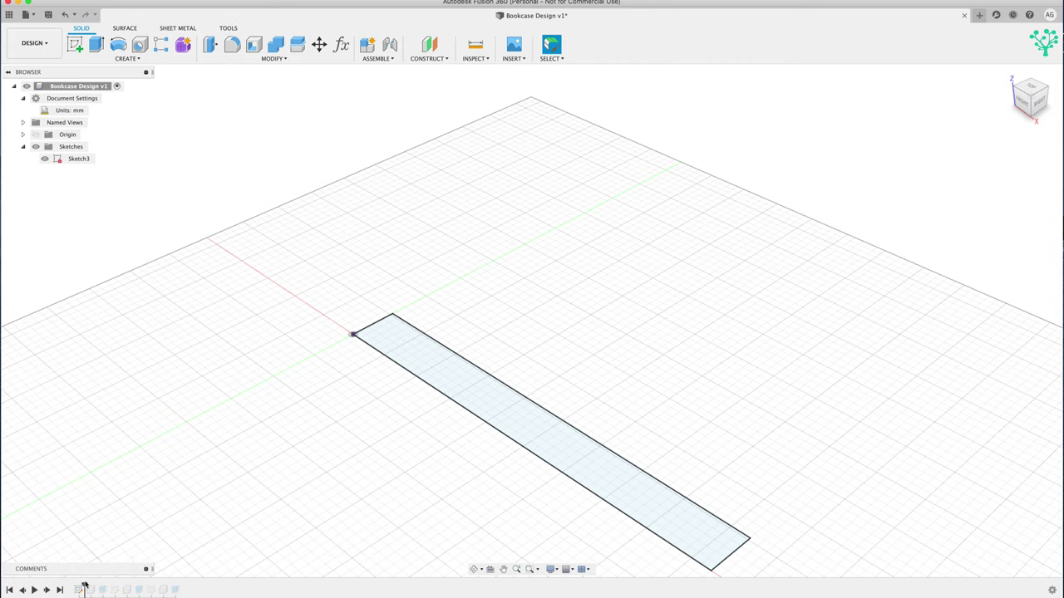
drag(83, 587, 96, 587)
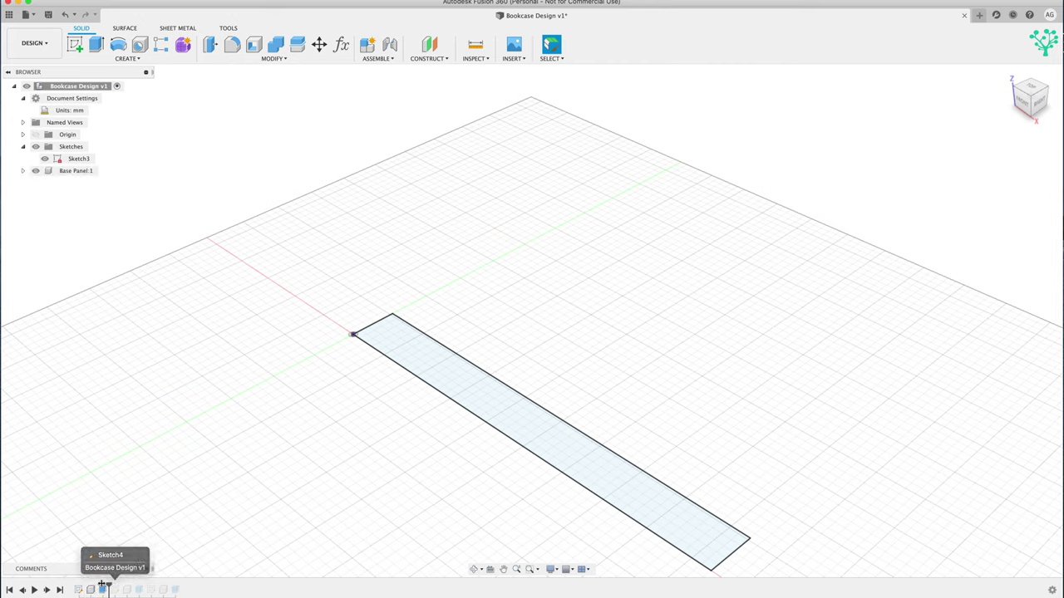
drag(95, 587, 107, 587)
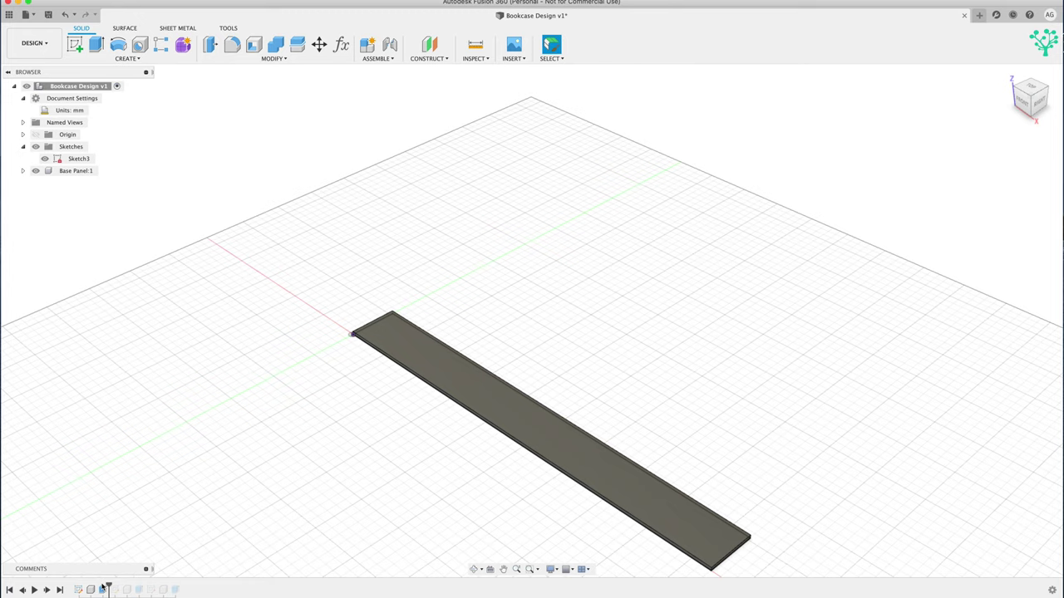
drag(120, 587, 188, 589)
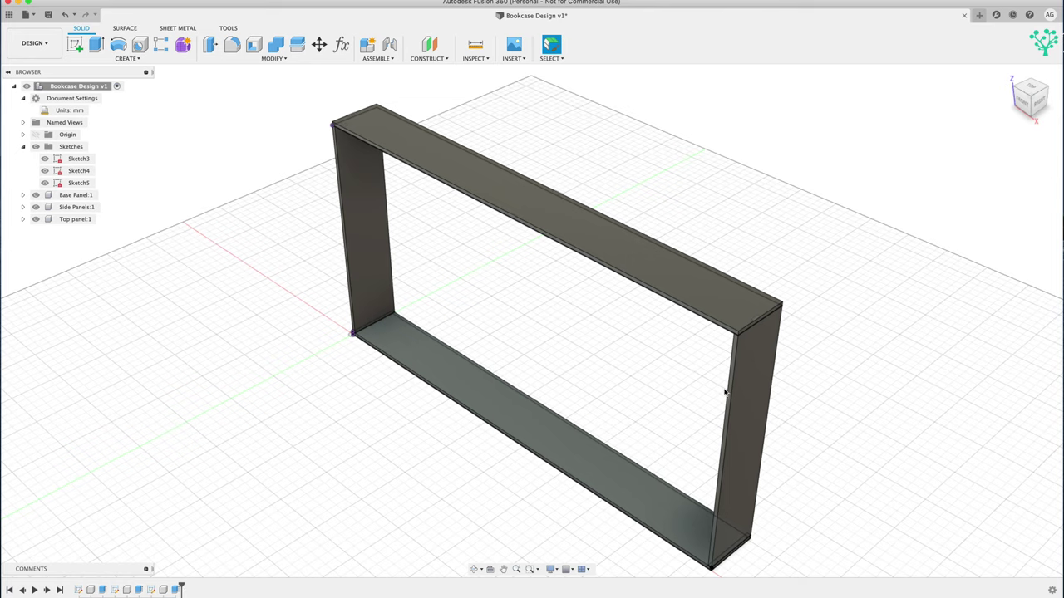
Reframe the bookcase at a new angle and collapse the Sketches list in the browser
click(503, 568)
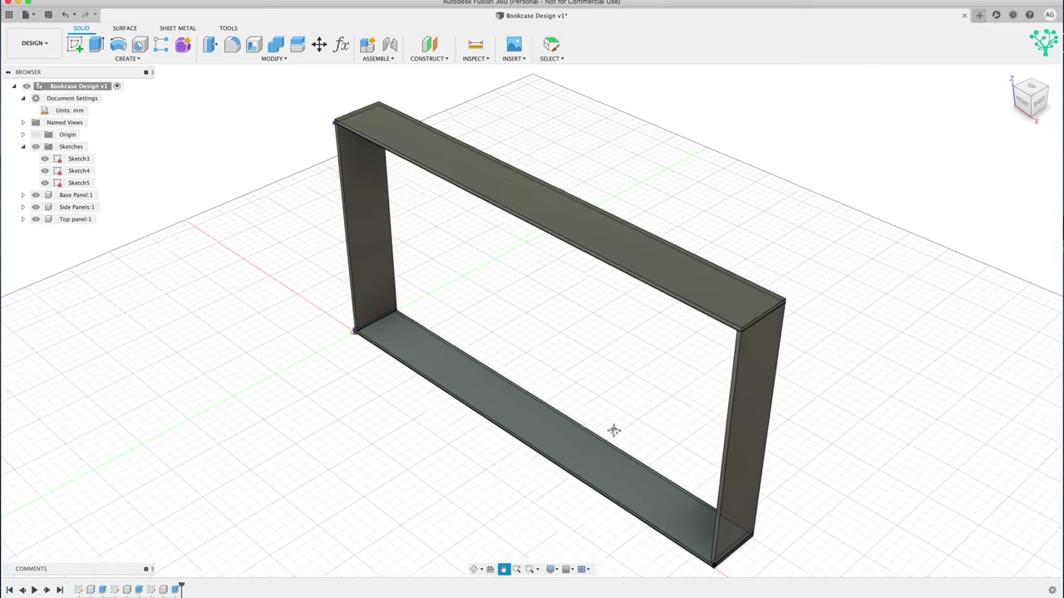
drag(613, 430, 649, 390)
click(474, 570)
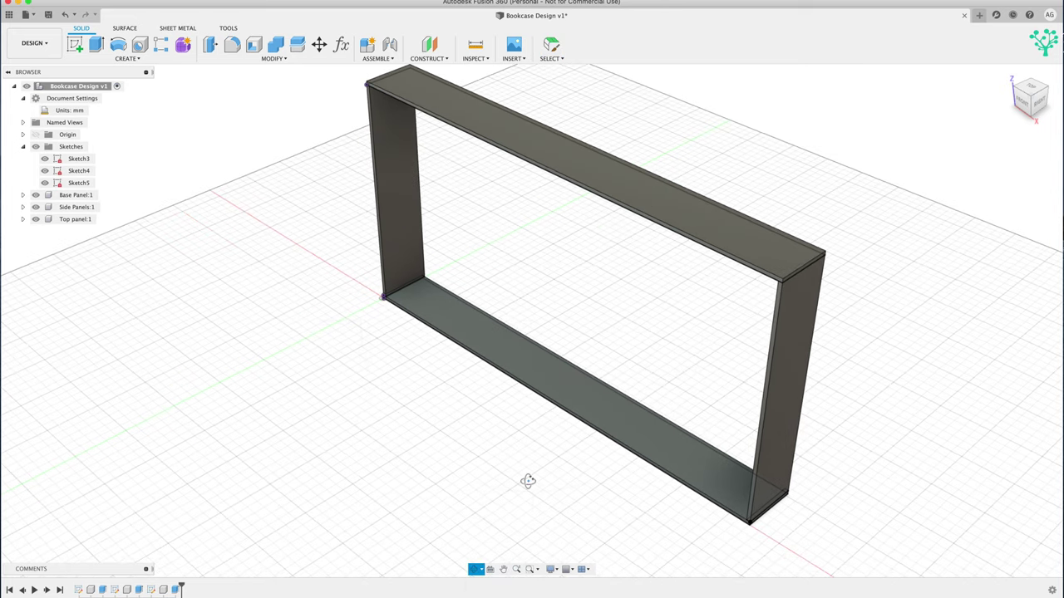
drag(527, 480, 474, 428)
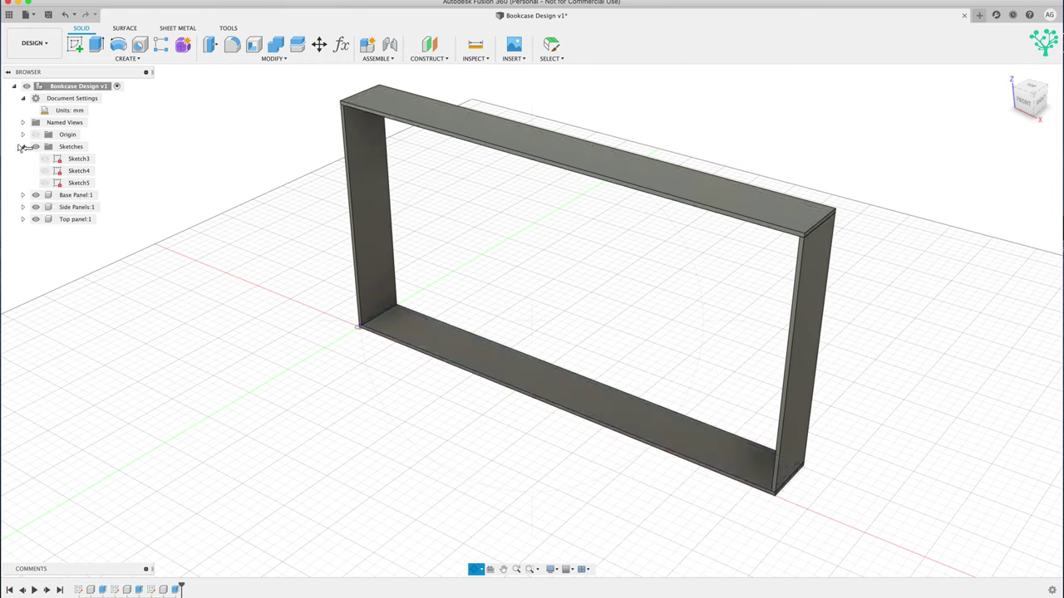
click(23, 147)
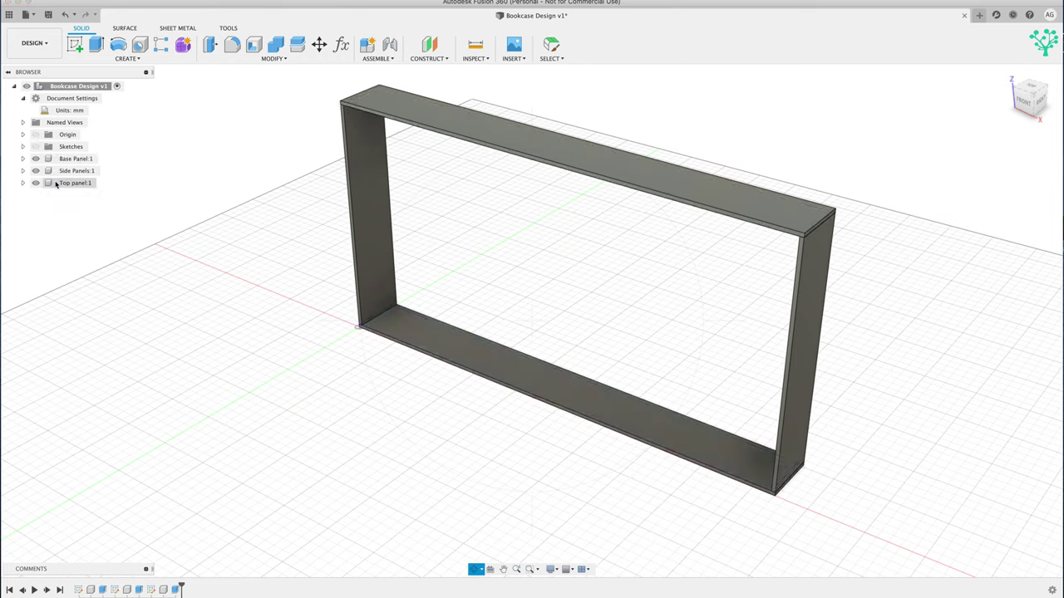
Hide and reshow Base Panel, Side Panels and Top panel in turn, leaving all three visible
click(36, 159)
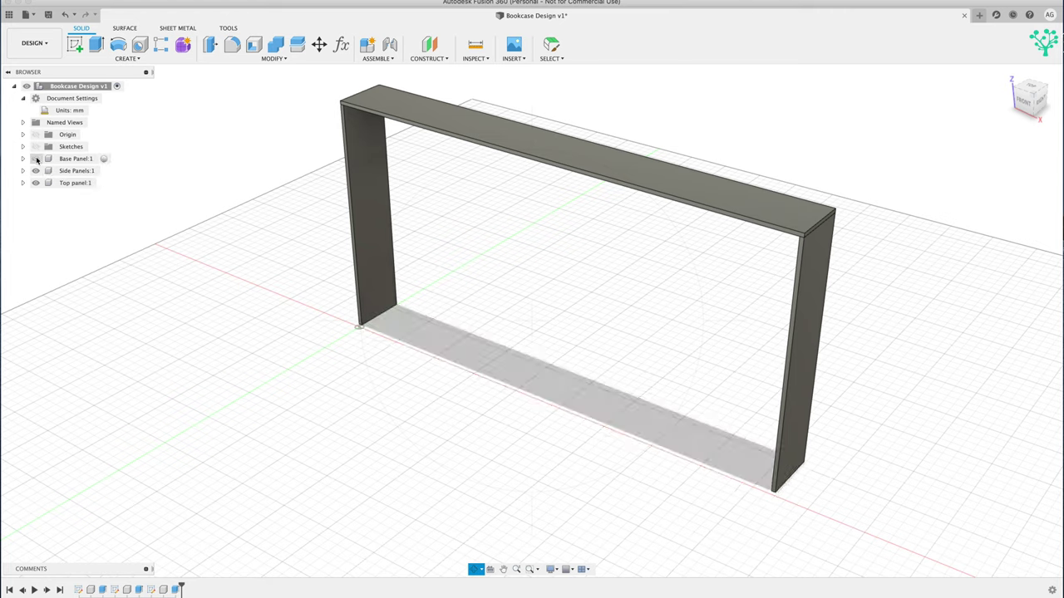
click(36, 158)
click(36, 171)
click(36, 170)
click(35, 183)
click(36, 183)
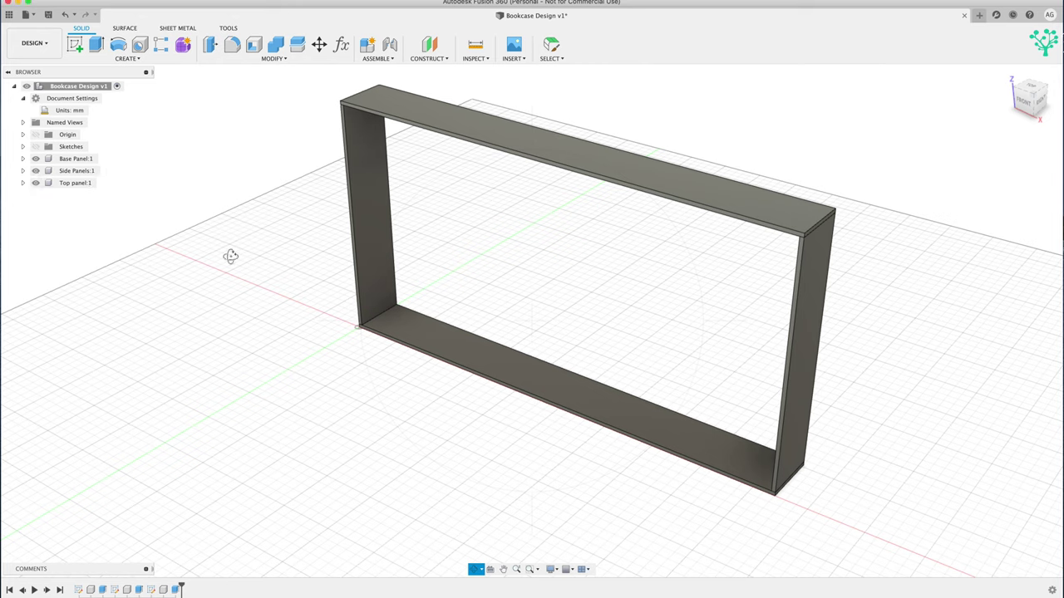